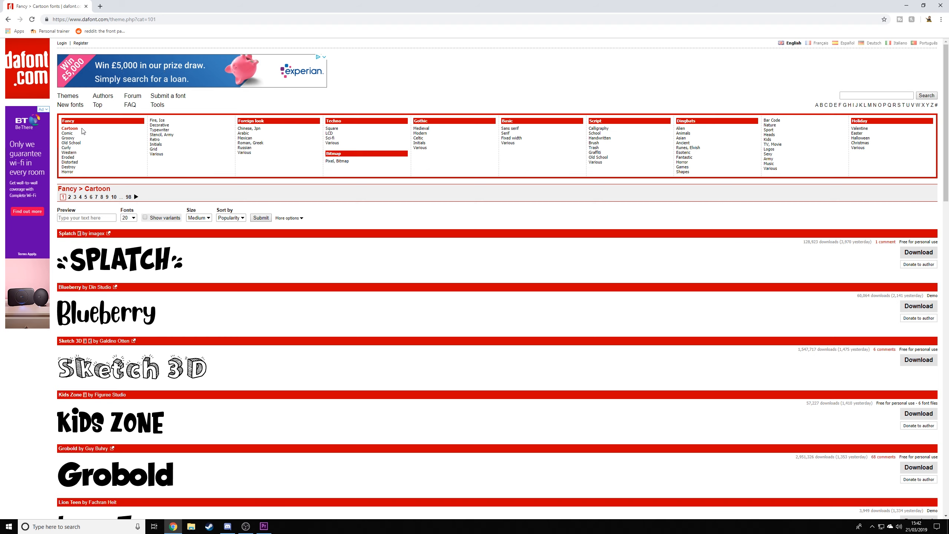
# - Browse the Cartoon fonts on dafont and search the site for "obelix pro"
pyautogui.scroll(-8, 379, 262)
pyautogui.scroll(-14, 379, 261)
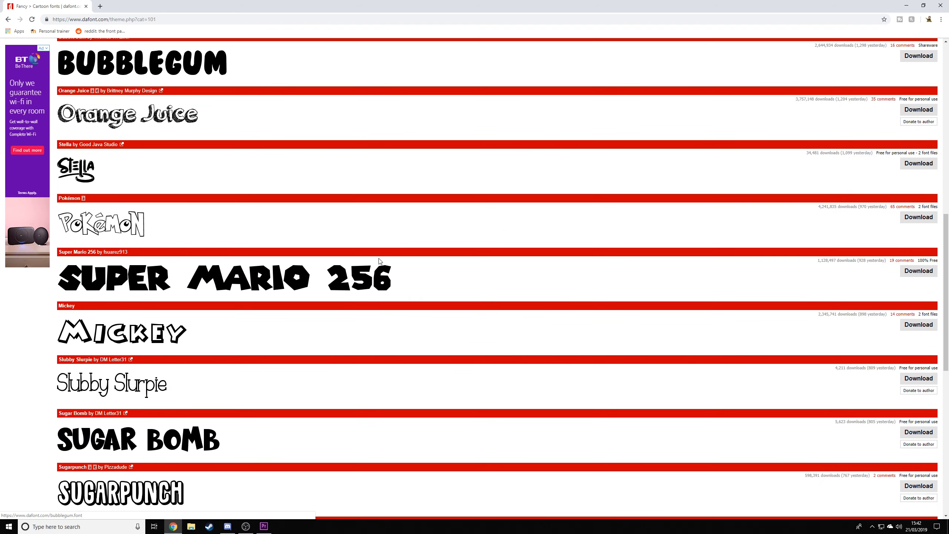
pyautogui.scroll(20, 385, 267)
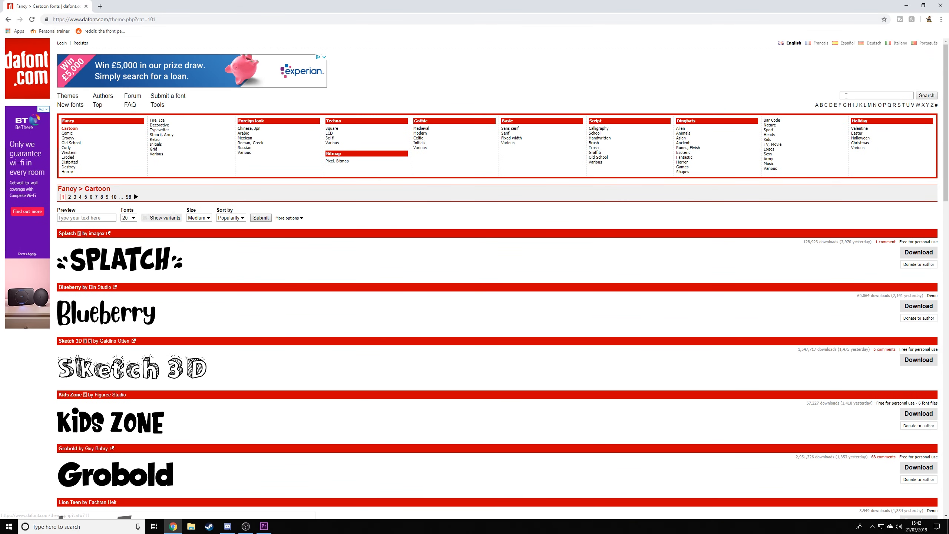
pyautogui.click(874, 96)
pyautogui.write('obelix pro')
pyautogui.click(926, 96)
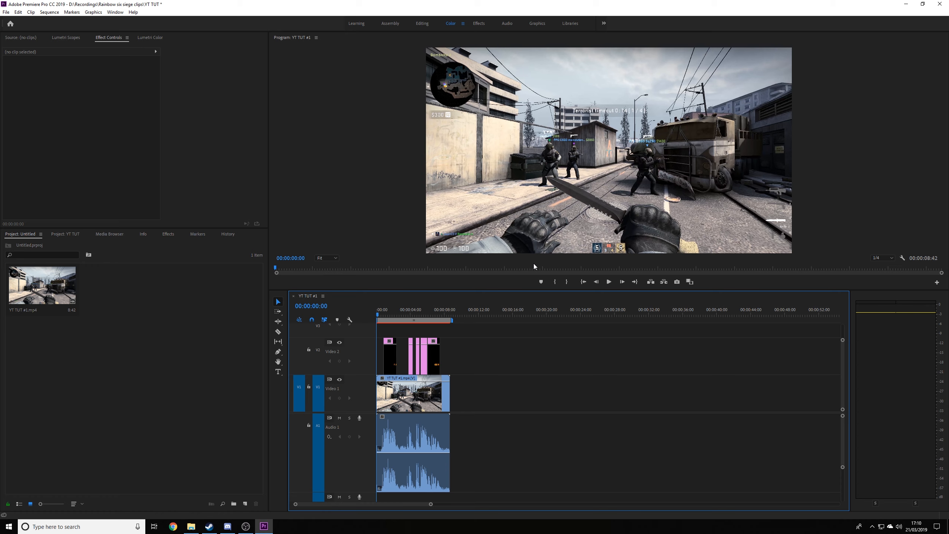
# - Switch to Premiere Pro and play the YT TUT #1 sequence through in an enlarged preview
pyautogui.click(609, 282)
pyautogui.press('`')
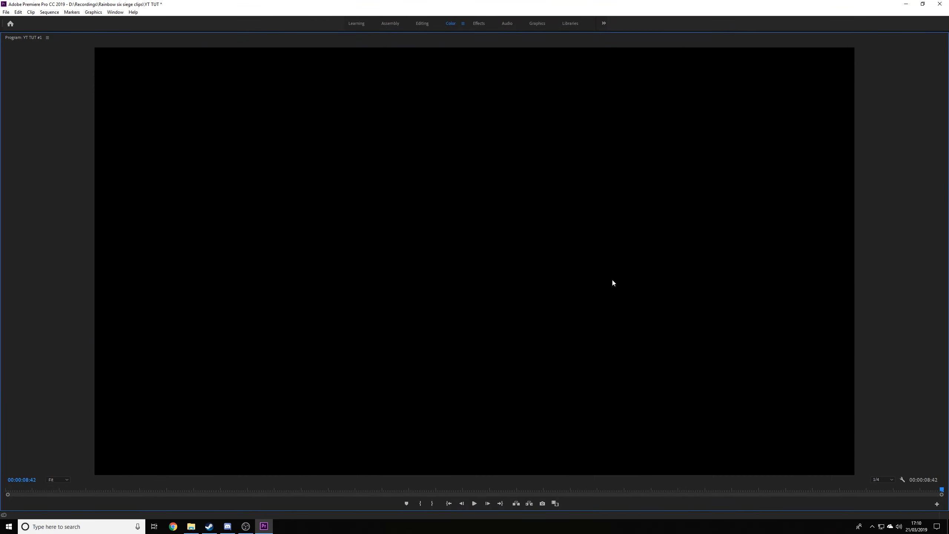
pyautogui.press('`')
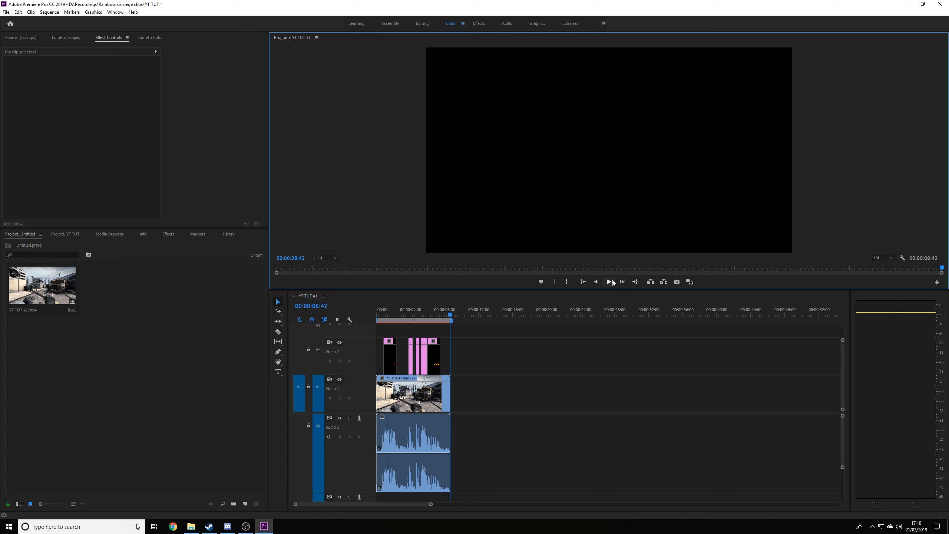
# - Place a second copy of YT TUT #1.mp4 on Video 1 after a gap and set the playhead to 00:00:13:15
pyautogui.click(497, 315)
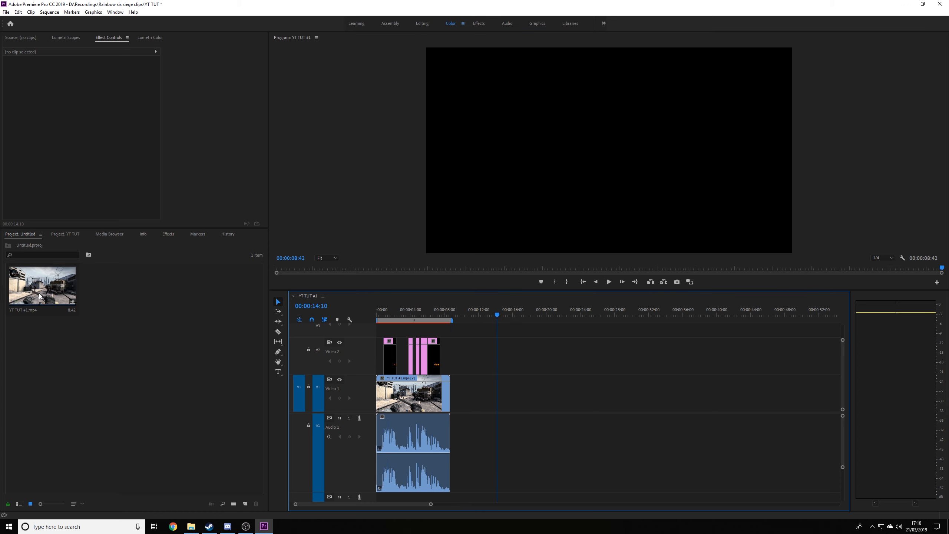
pyautogui.moveTo(58, 310); pyautogui.dragTo(483, 393)
pyautogui.moveTo(502, 313)
pyautogui.mouseDown()
pyautogui.moveTo(536, 313)
pyautogui.moveTo(489, 313)
pyautogui.mouseUp()
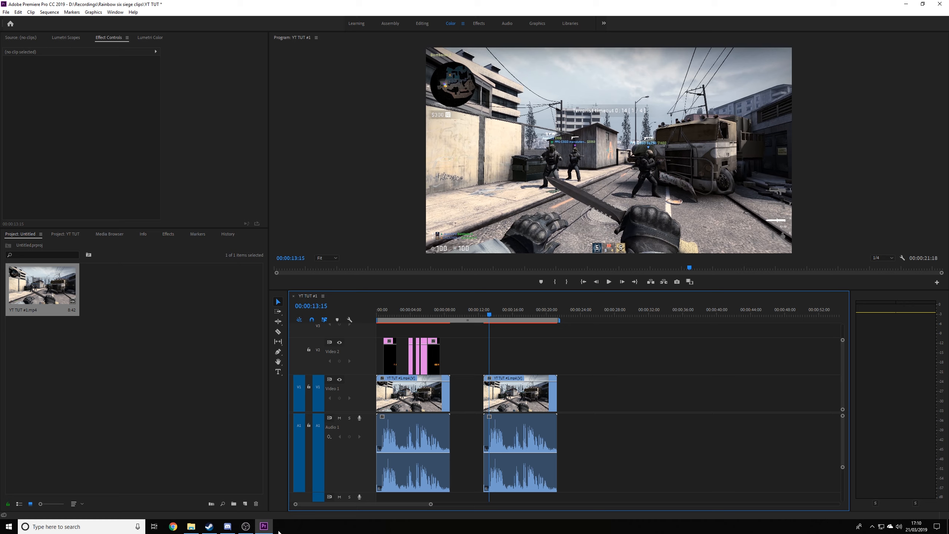
# - Create a new legacy title with the default 2560 × 1440, 59.94 fps settings
pyautogui.click(148, 332)
pyautogui.click(6, 12)
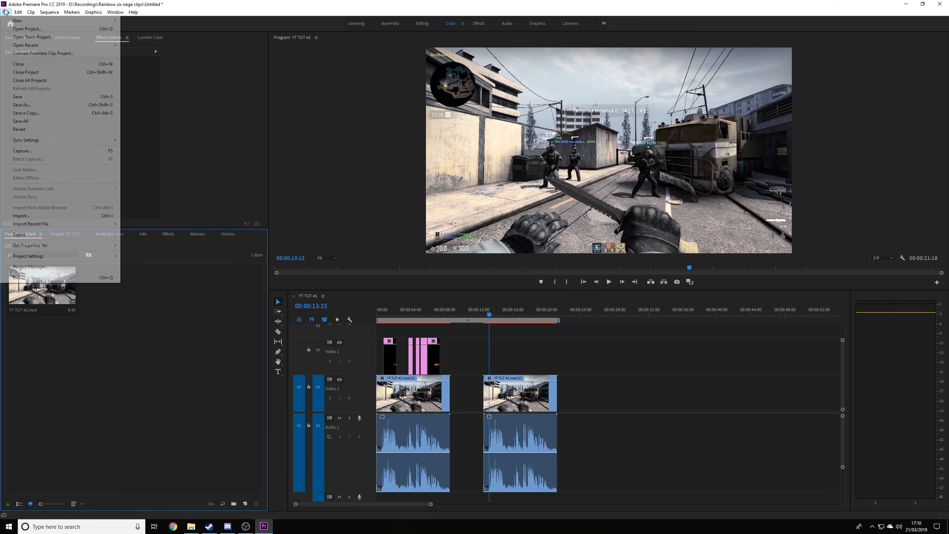
pyautogui.moveTo(17, 21)
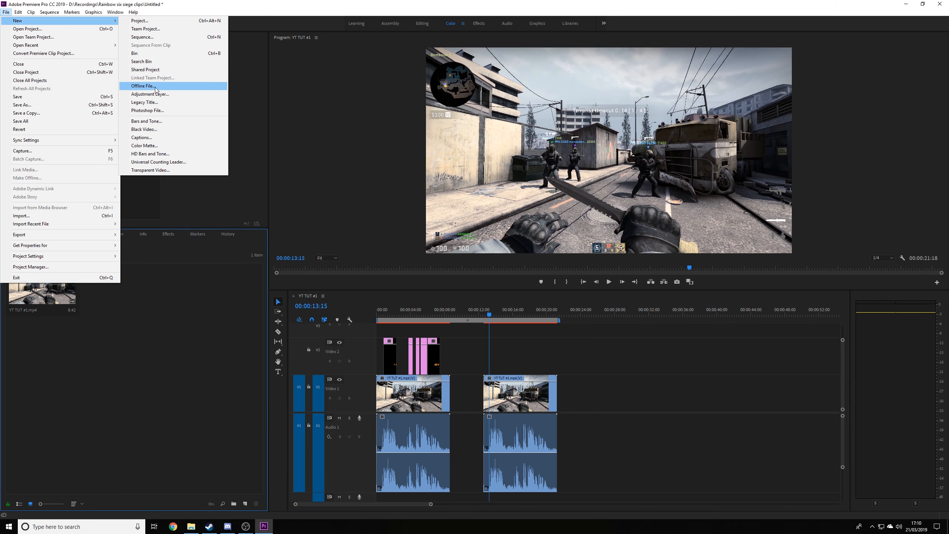
pyautogui.click(162, 103)
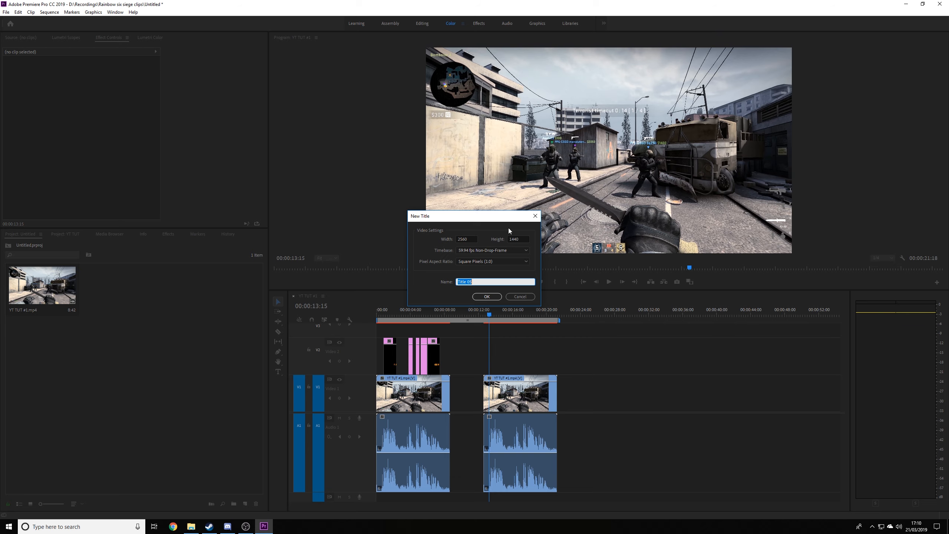
pyautogui.click(486, 296)
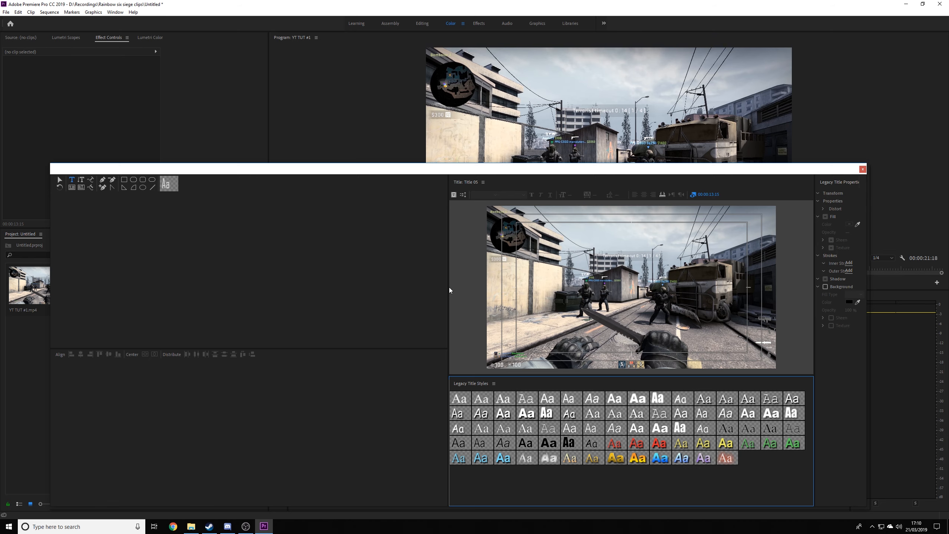
# - Widen the title canvas and title properties areas, and start a text object near the middle of the frame
pyautogui.moveTo(449, 287); pyautogui.dragTo(404, 287)
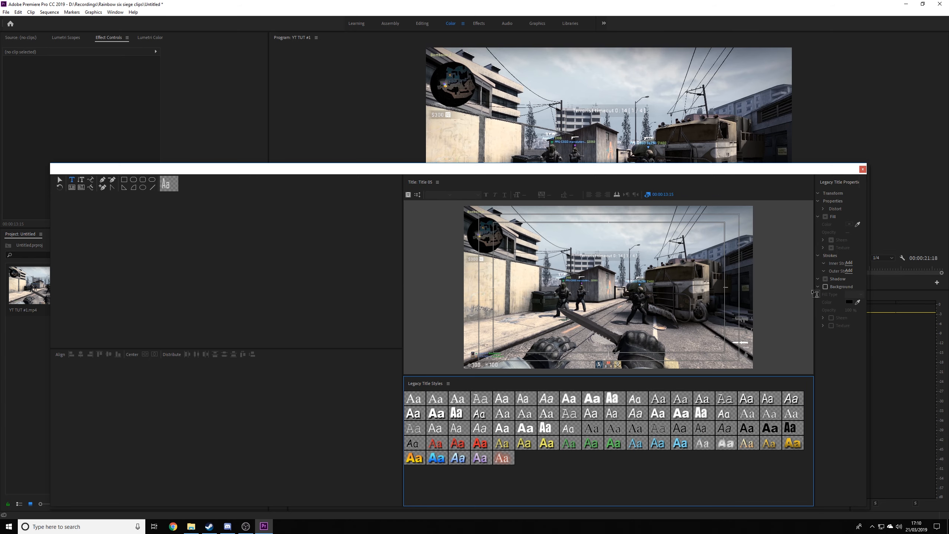
pyautogui.moveTo(813, 290); pyautogui.dragTo(739, 288)
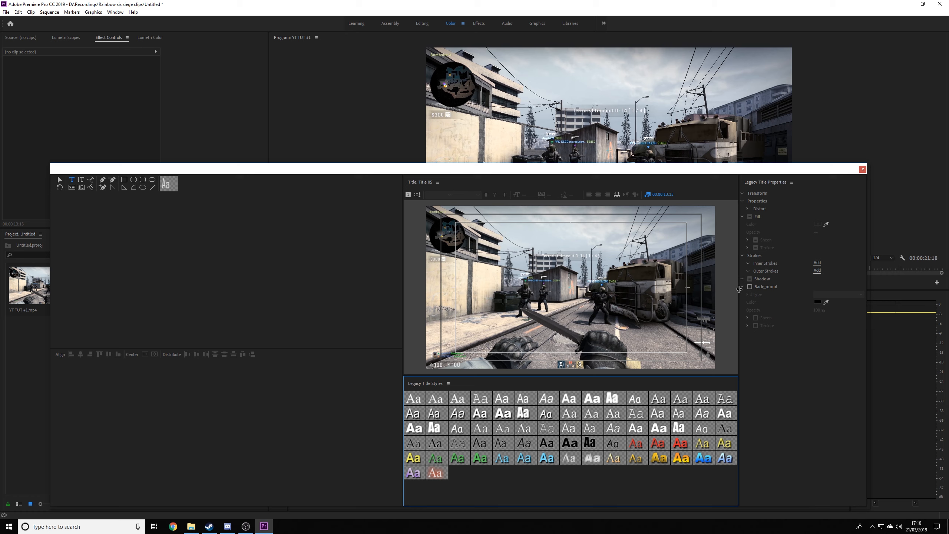
pyautogui.click(572, 275)
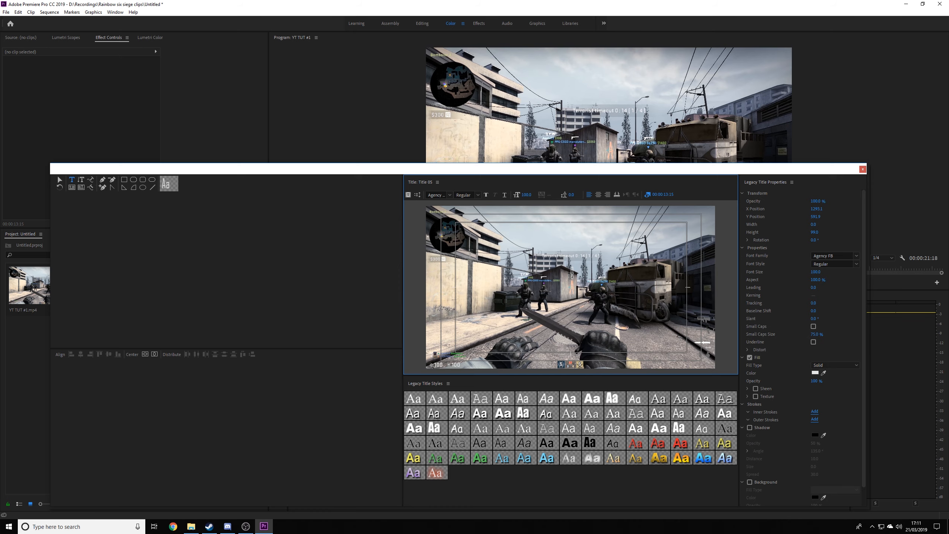
# - Uncover the preview and play the second clip up to 00:00:15:13 to hear the spoken line, then return to the title editor
pyautogui.moveTo(603, 170); pyautogui.dragTo(602, 422)
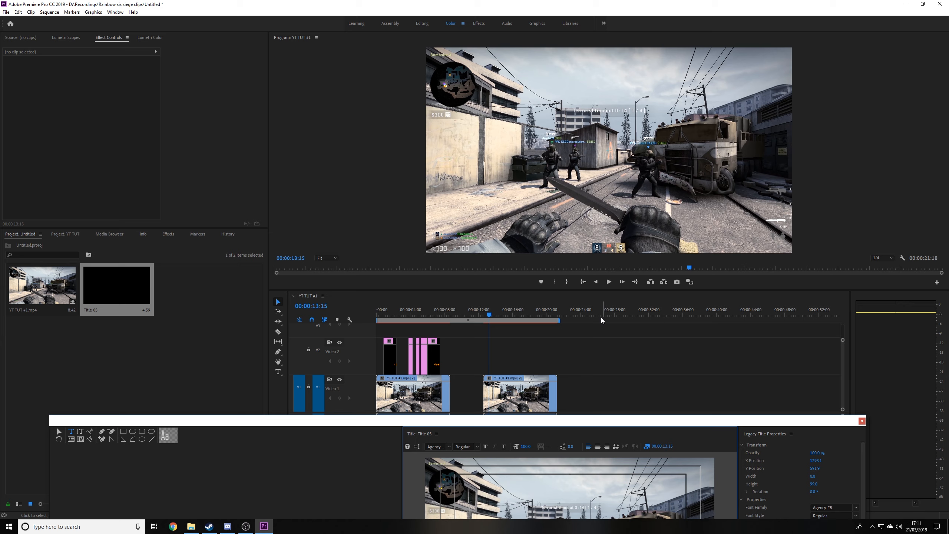
pyautogui.click(610, 281)
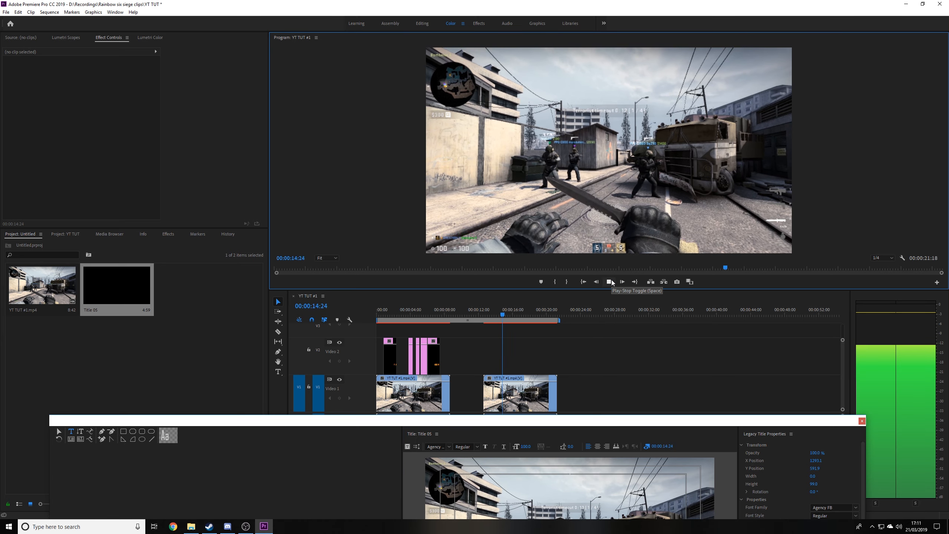
pyautogui.click(610, 282)
pyautogui.moveTo(628, 421); pyautogui.dragTo(650, 191)
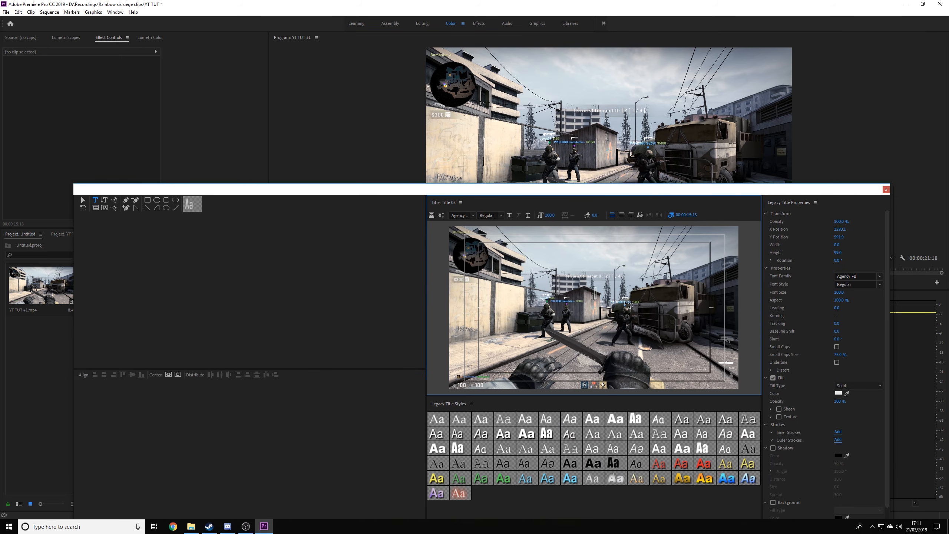
# - Enter the subtitle text "I just went out and bought my mic" and set its font family to ObelixPro
pyautogui.write('Just went out and bought my mic')
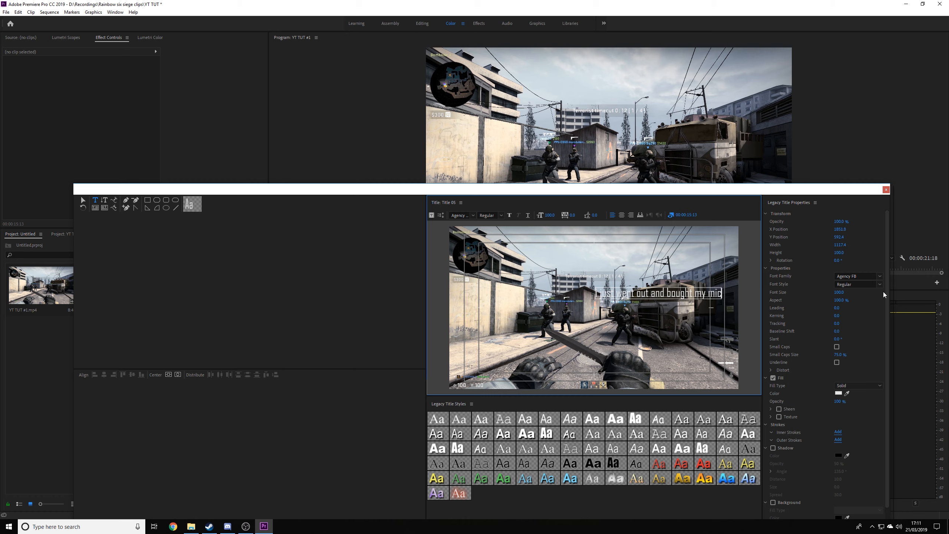
pyautogui.click(880, 276)
pyautogui.moveTo(924, 291); pyautogui.dragTo(927, 426)
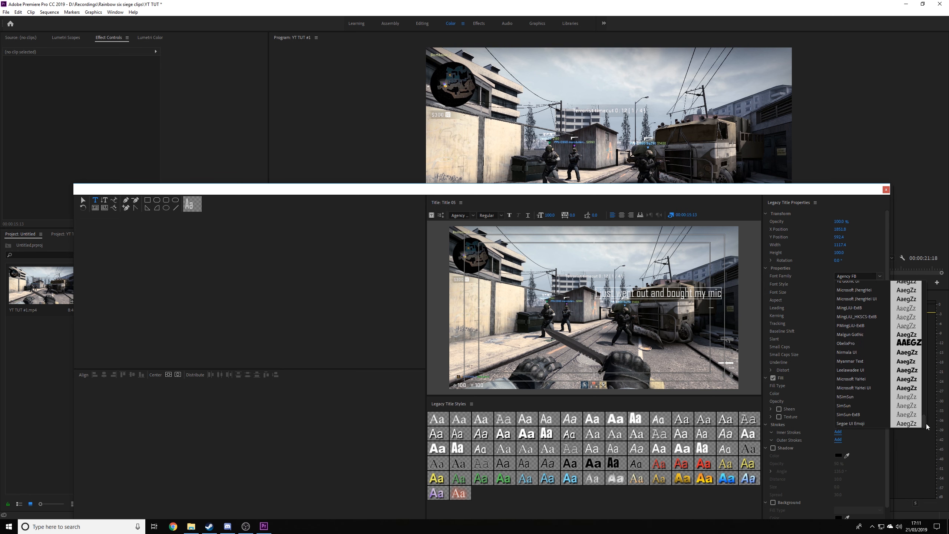
pyautogui.click(861, 342)
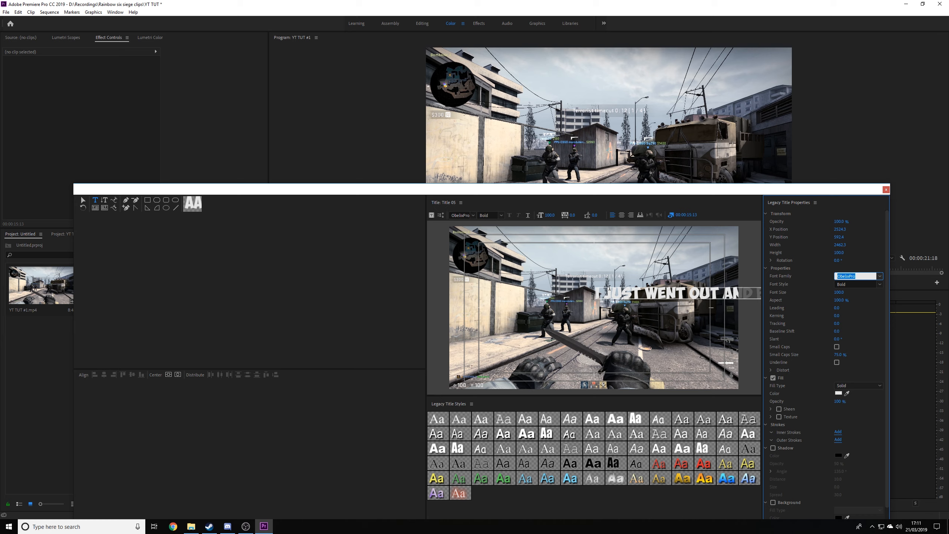
# - Set the subtitle text's fill colour to orange with hex value ffa200
pyautogui.click(838, 393)
pyautogui.moveTo(468, 265)
pyautogui.mouseDown()
pyautogui.moveTo(462, 298)
pyautogui.moveTo(463, 277)
pyautogui.mouseUp()
pyautogui.moveTo(499, 236)
pyautogui.mouseDown()
pyautogui.moveTo(500, 286)
pyautogui.moveTo(469, 296)
pyautogui.mouseUp()
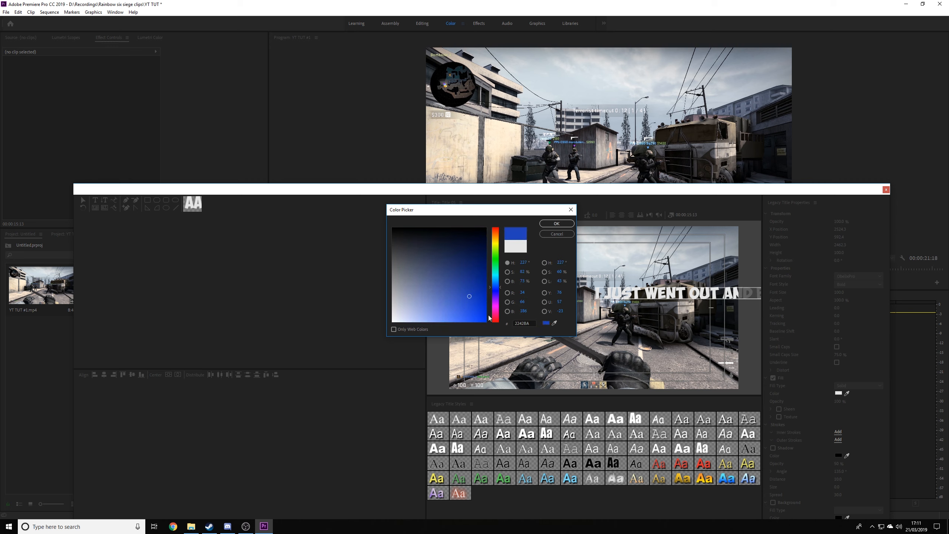
pyautogui.doubleClick(517, 324)
pyautogui.write('f')
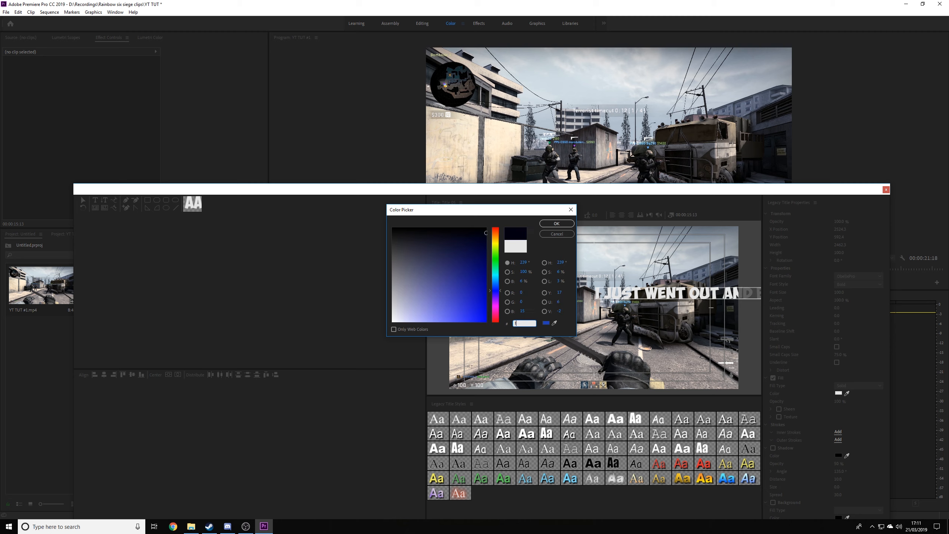
pyautogui.write('fa200')
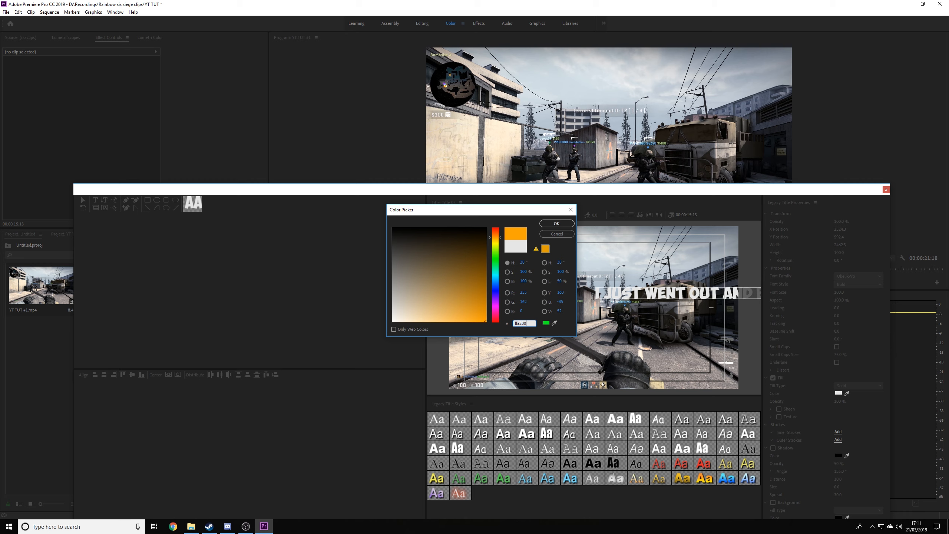
pyautogui.click(557, 223)
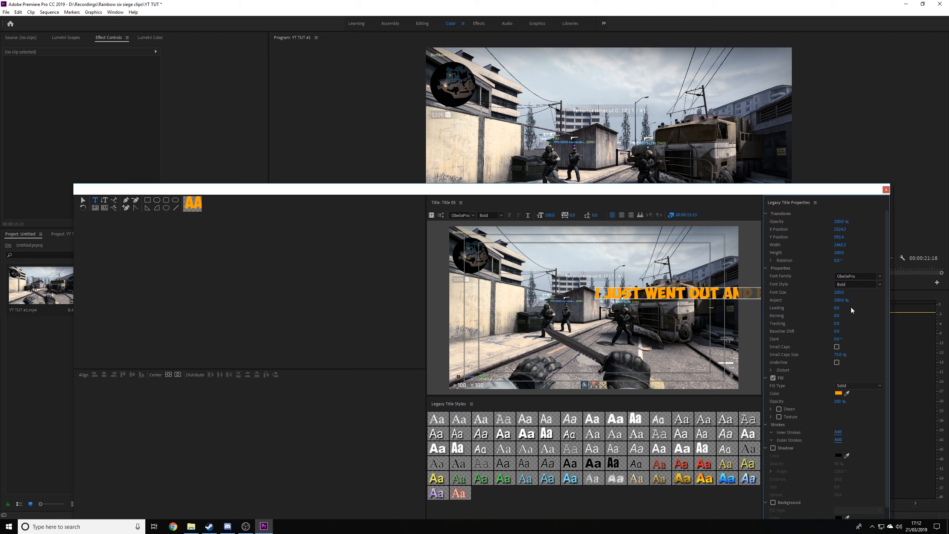
# - Set the subtitle text's font size to 70
pyautogui.click(839, 292)
pyautogui.write('70')
pyautogui.press('Return')
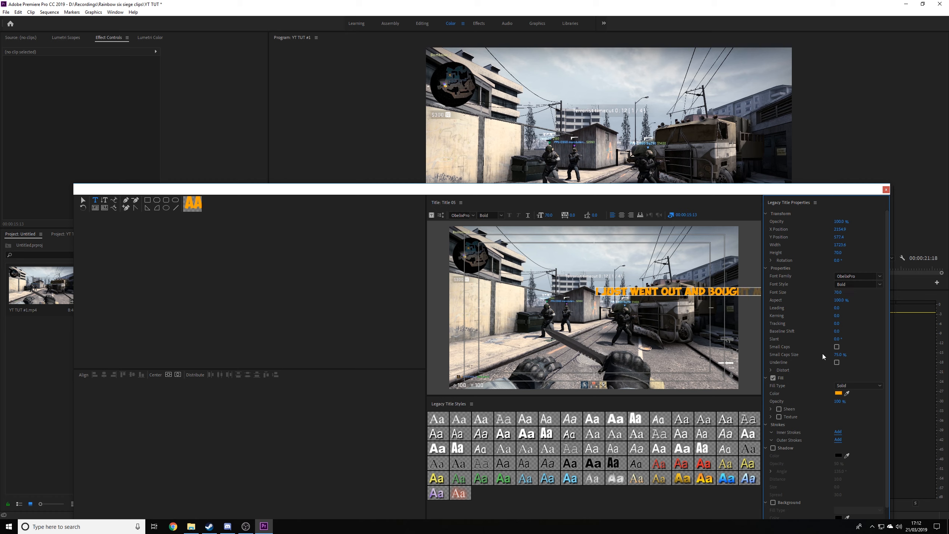
# - Centre the subtitle text horizontally in the frame and set its Y position to 1050
pyautogui.click(178, 374)
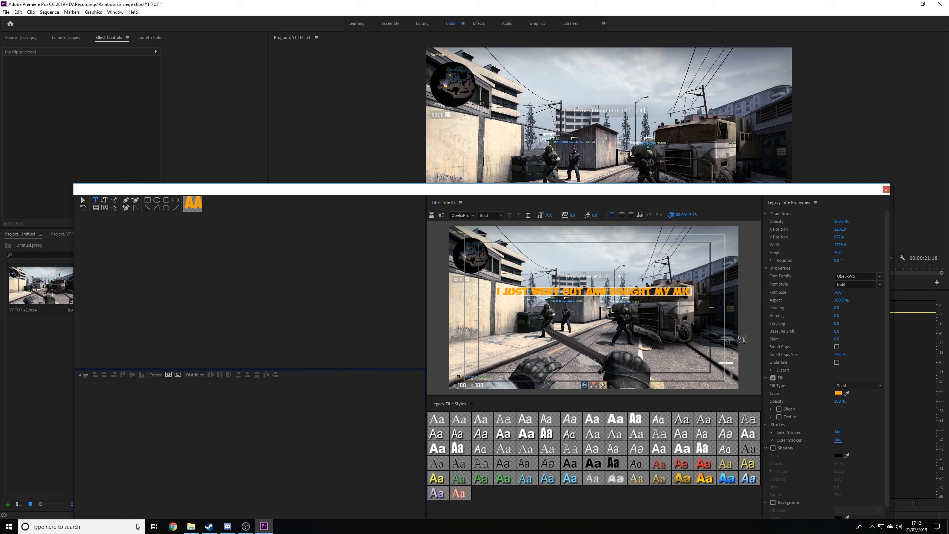
pyautogui.click(839, 237)
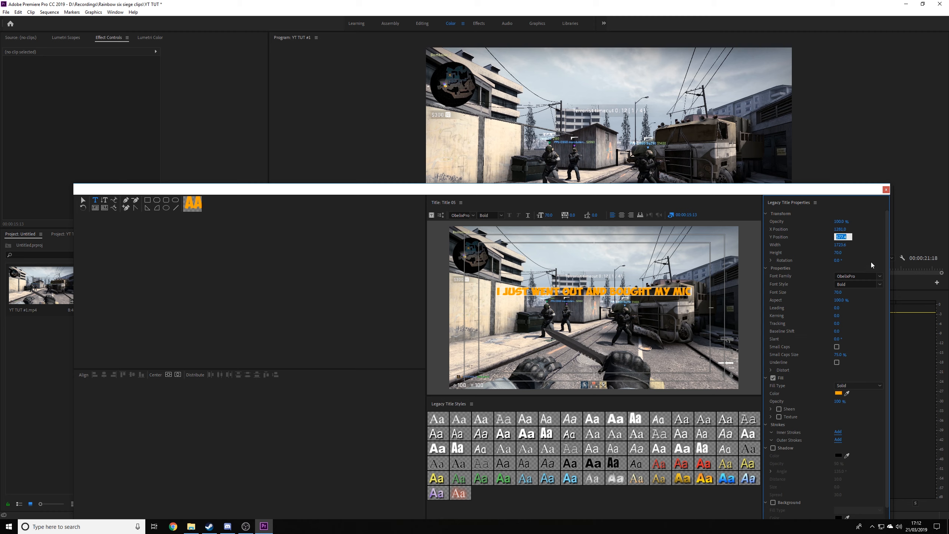
pyautogui.write('106')
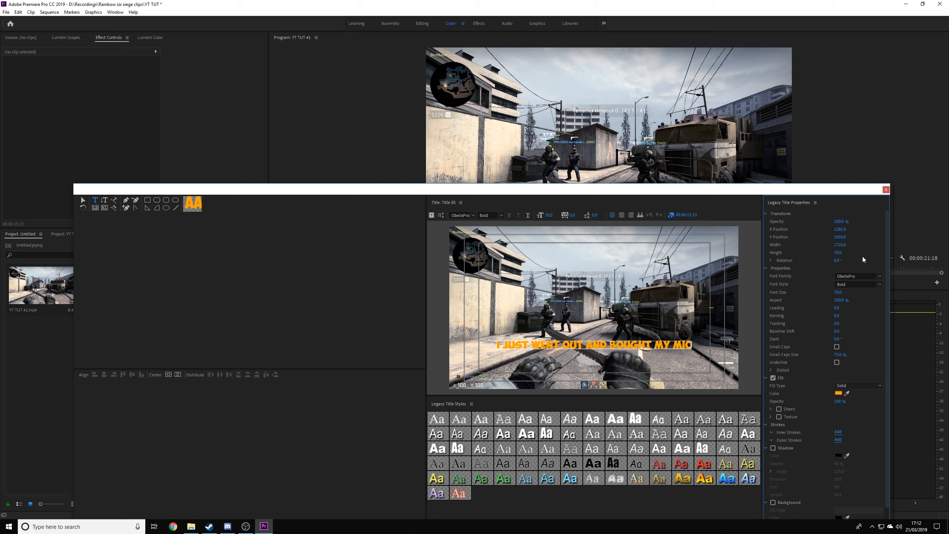
# - Add an outer edge stroke of size 50 to the subtitle text, deselect it and close the title editor
pyautogui.click(838, 440)
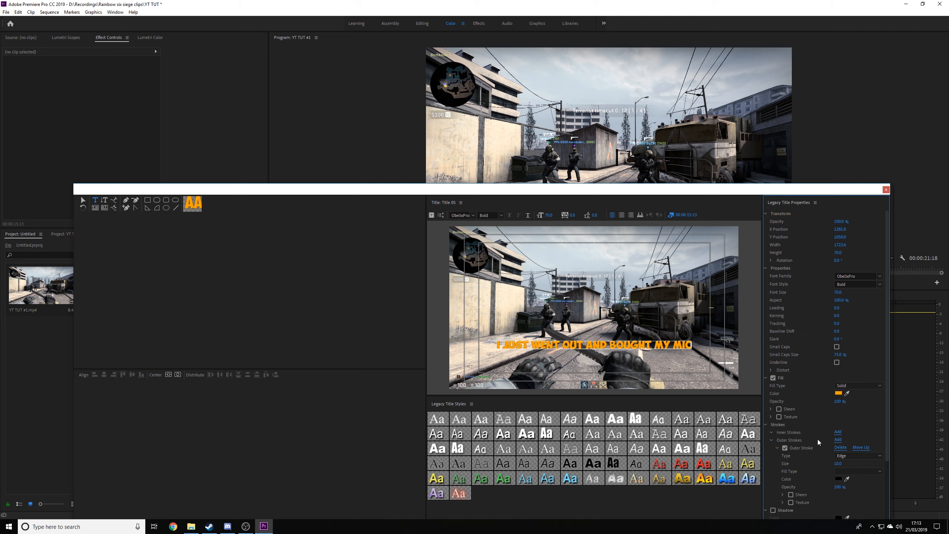
pyautogui.click(840, 463)
pyautogui.write('50')
pyautogui.press('Return')
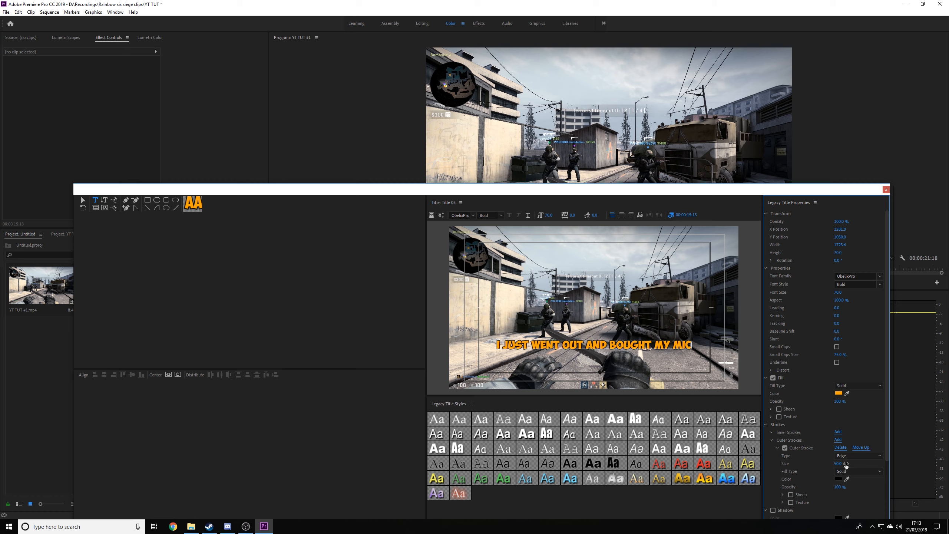
pyautogui.click(730, 228)
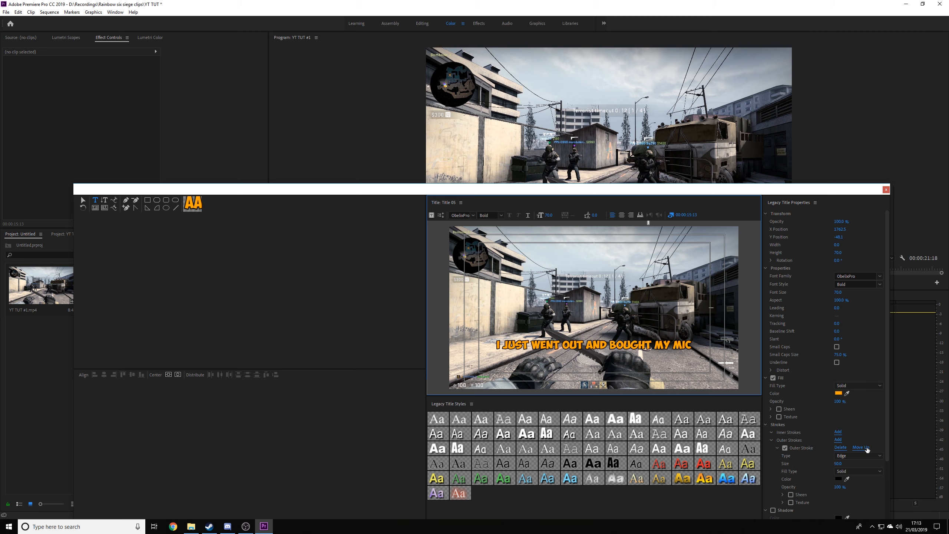
pyautogui.click(886, 190)
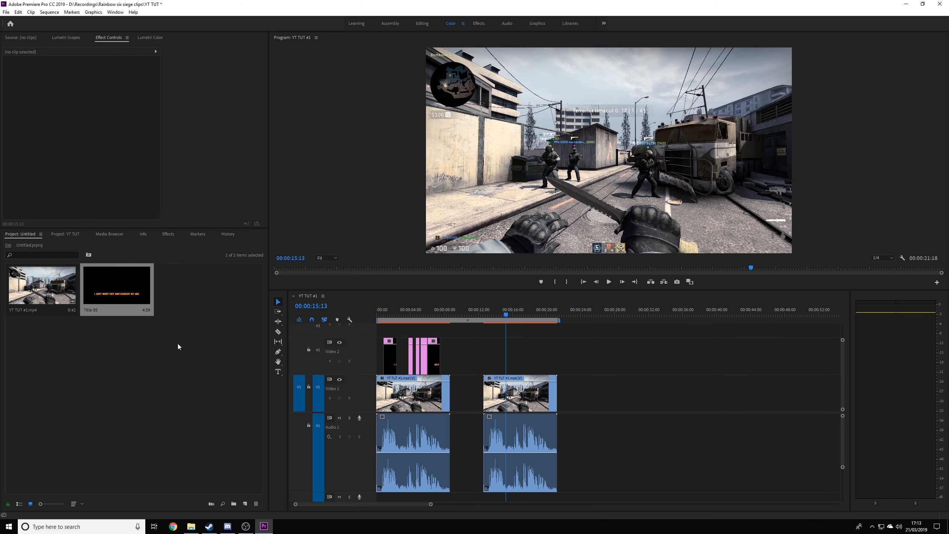
# - Place the finished subtitle title on Video 2 above the second gameplay clip
pyautogui.moveTo(113, 288); pyautogui.dragTo(514, 353)
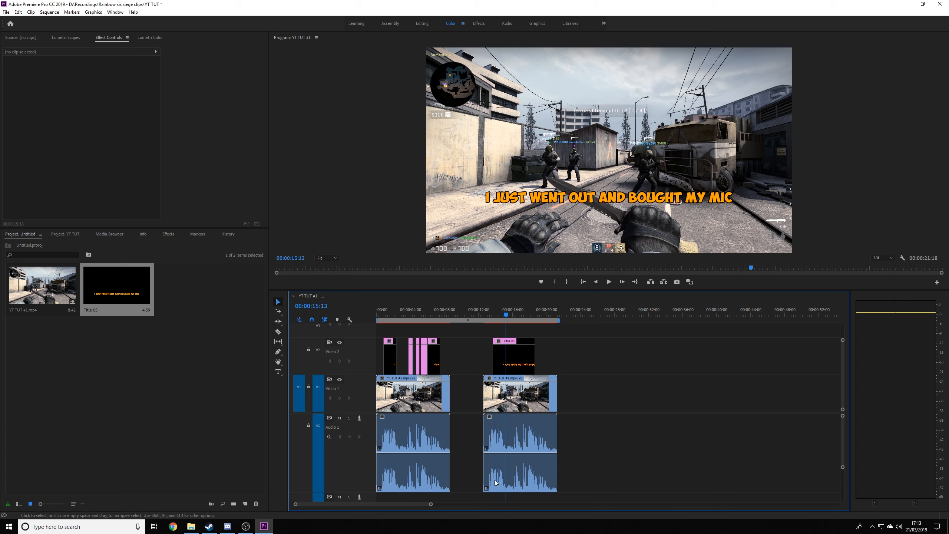
pyautogui.moveTo(430, 504); pyautogui.dragTo(386, 506)
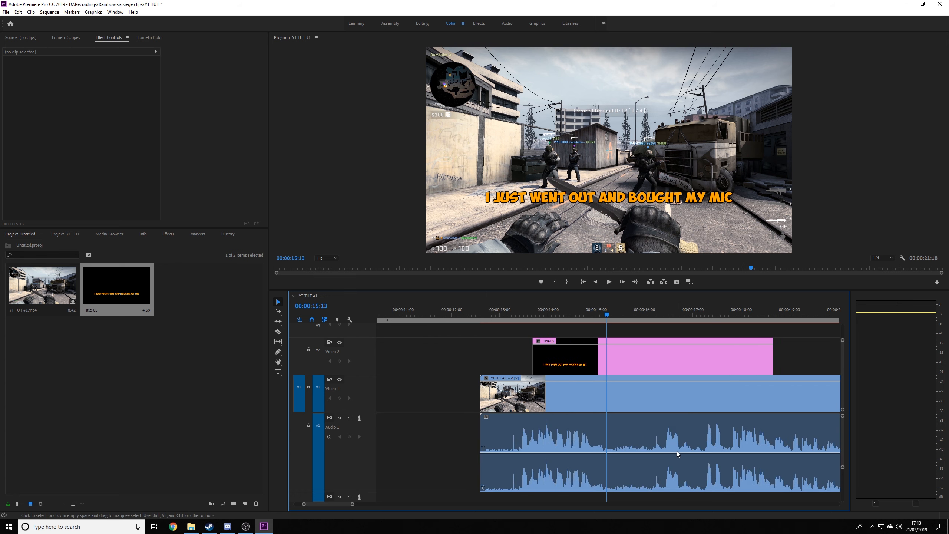
pyautogui.scroll(-2, 672, 454)
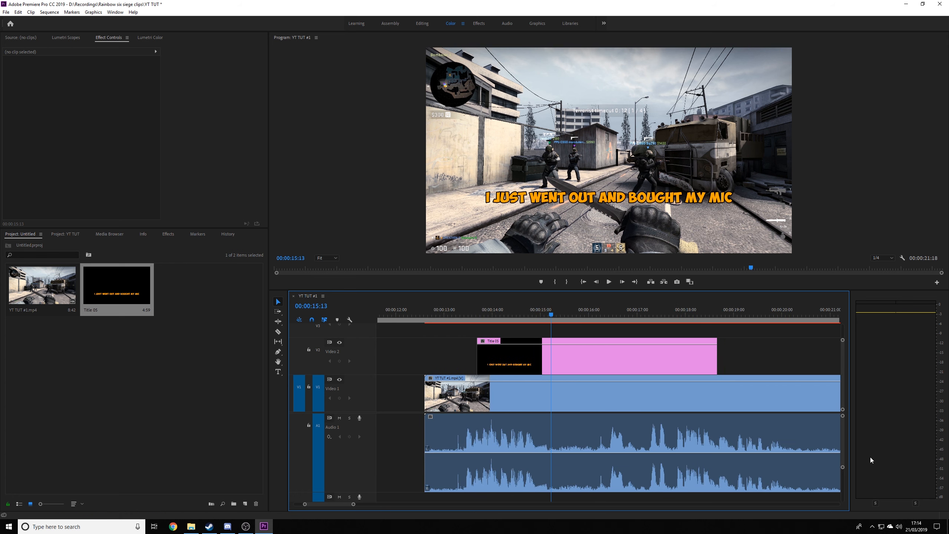
# - Move the first subtitle on Video 2 so it starts where the speech begins, at about 00:00:13:27
pyautogui.moveTo(843, 469)
pyautogui.mouseDown()
pyautogui.moveTo(843, 457)
pyautogui.moveTo(842, 510)
pyautogui.moveTo(843, 485)
pyautogui.mouseUp()
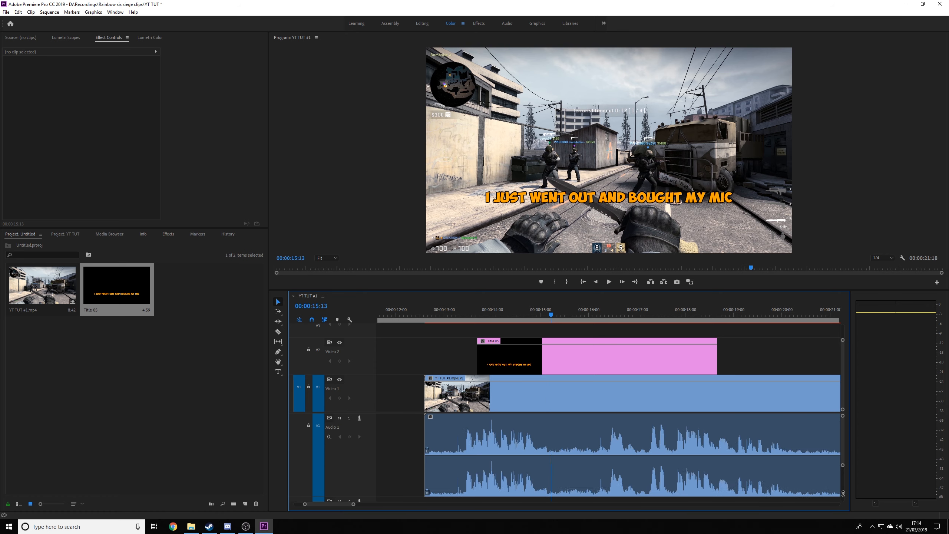
pyautogui.click(462, 312)
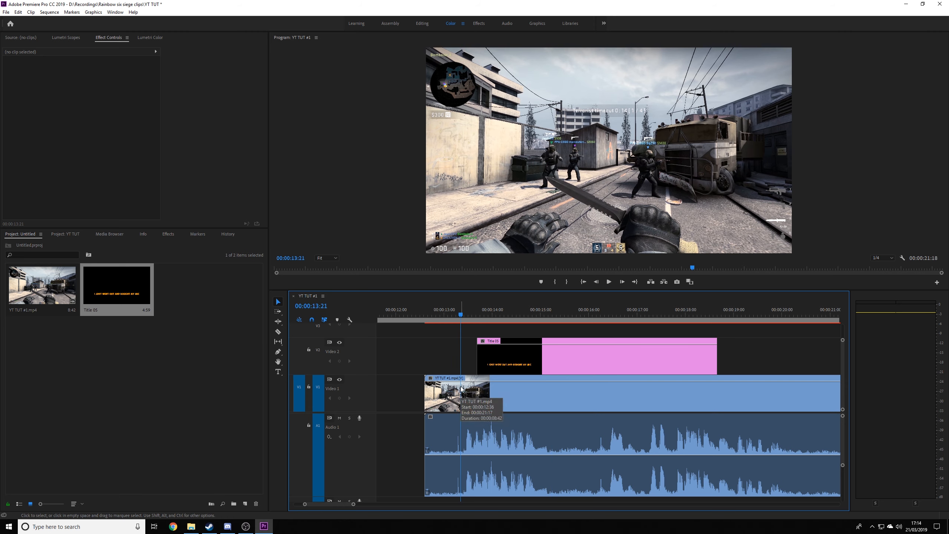
pyautogui.press('Right')
pyautogui.press('Right')
pyautogui.press('Right')
pyautogui.press('Right')
pyautogui.press('Right')
pyautogui.press('Right')
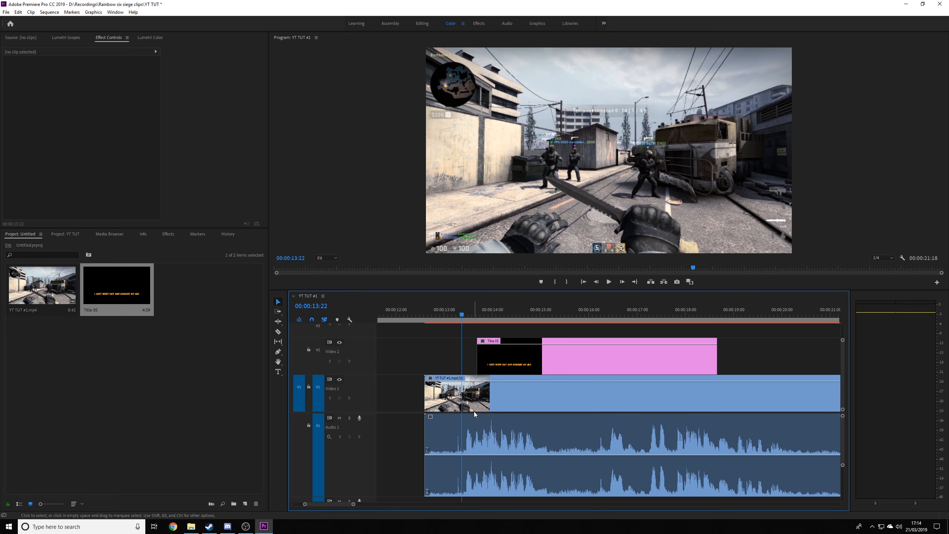
pyautogui.press('Right')
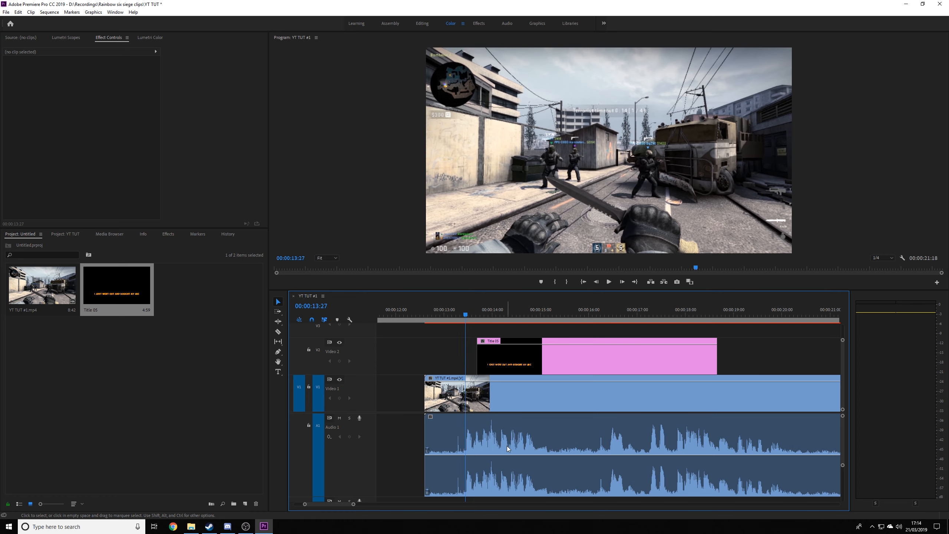
pyautogui.press('Left')
pyautogui.moveTo(570, 362); pyautogui.dragTo(558, 363)
# - Play the second clip to find the end of the spoken line and trim the subtitle's end to 00:00:14:51
pyautogui.click(424, 309)
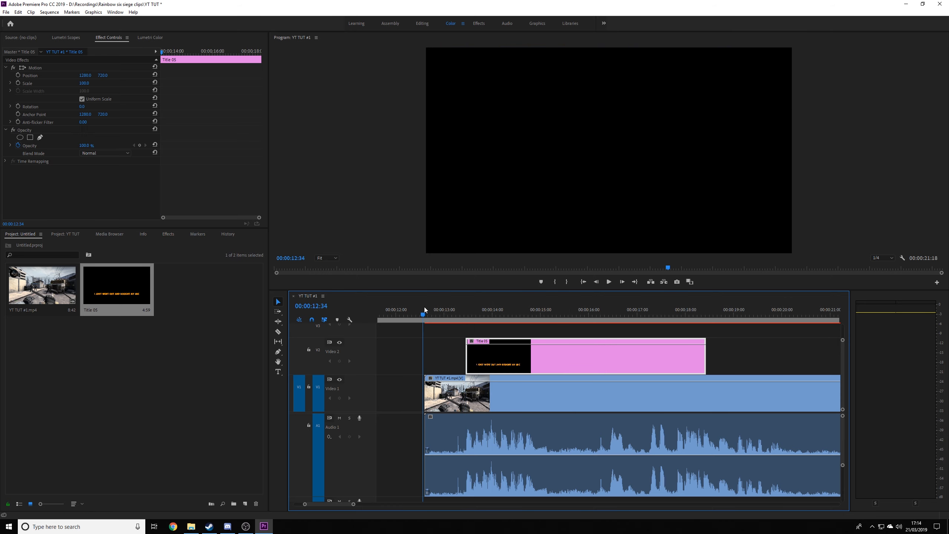
pyautogui.click(609, 281)
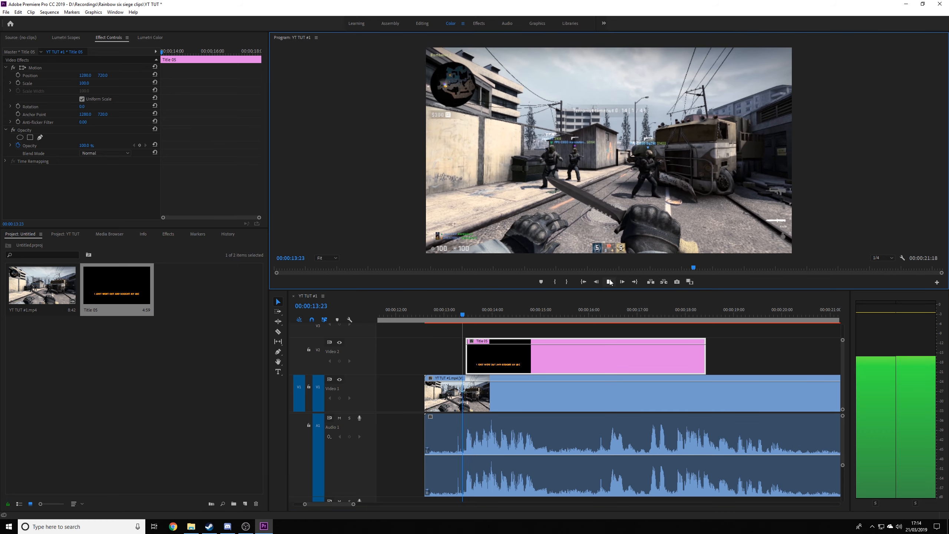
pyautogui.click(609, 281)
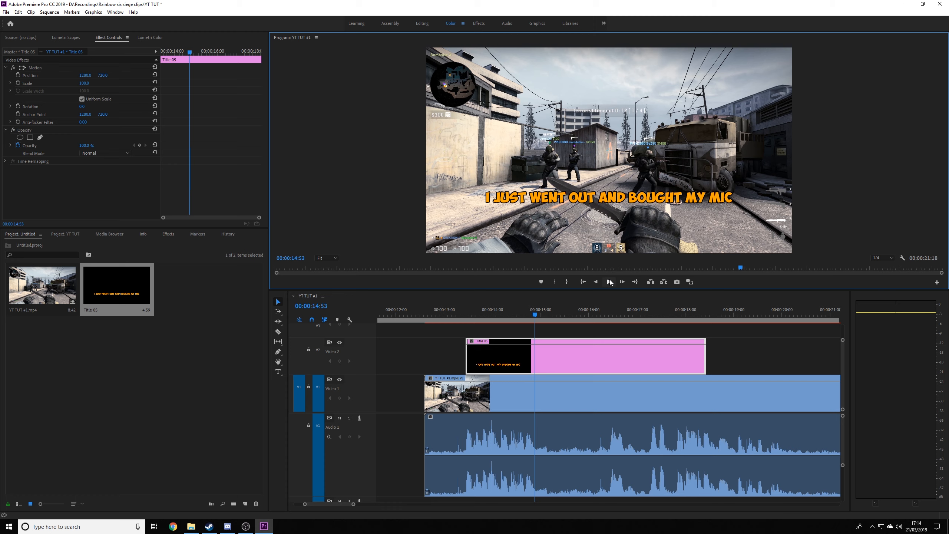
pyautogui.press('Left')
pyautogui.press('Left')
pyautogui.moveTo(704, 362); pyautogui.dragTo(532, 362)
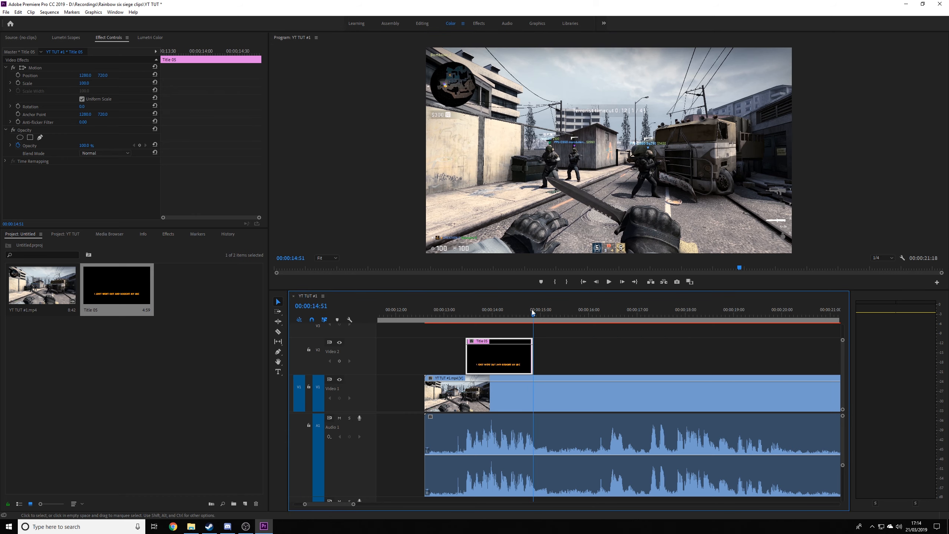
# - Play back the trimmed subtitle to check its timing and listen to the clip's later speech for the next line to subtitle
pyautogui.click(444, 306)
pyautogui.click(605, 283)
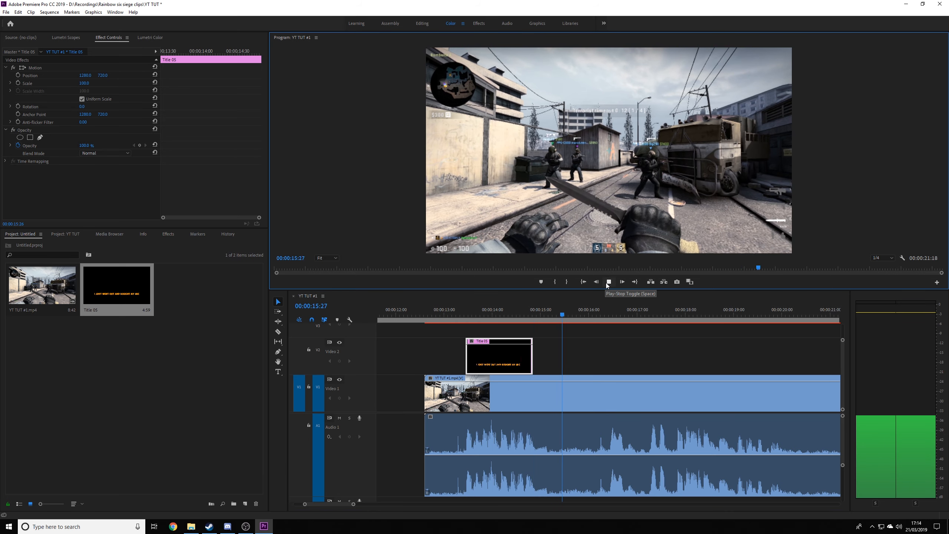
pyautogui.click(605, 282)
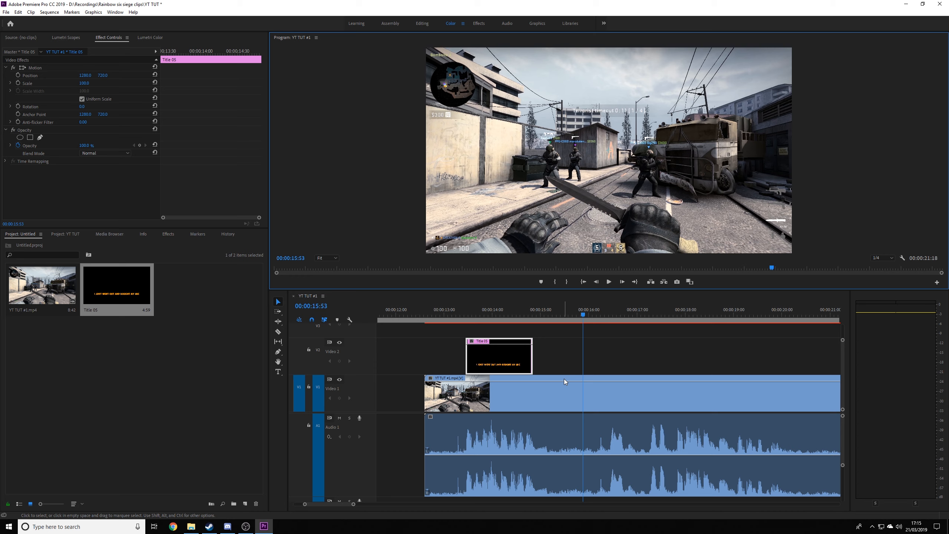
pyautogui.click(486, 311)
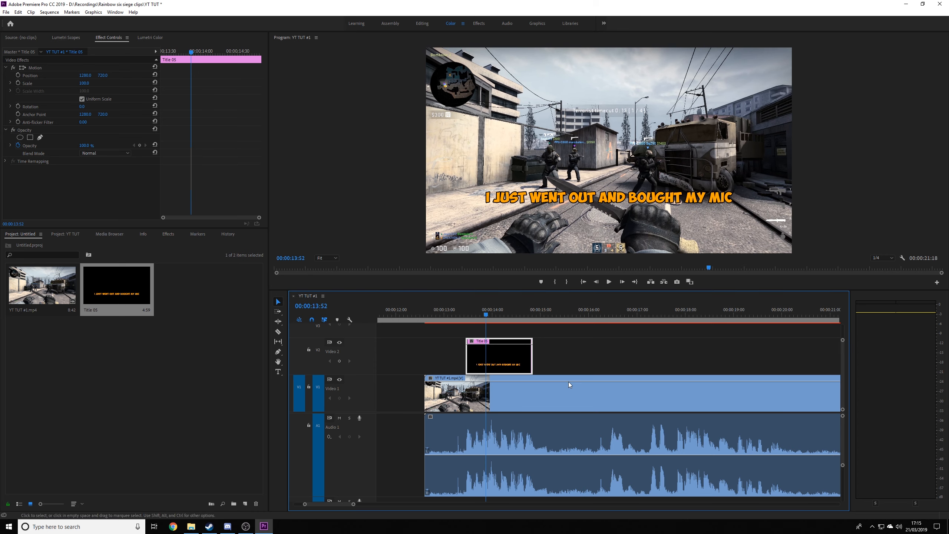
pyautogui.moveTo(352, 503); pyautogui.dragTo(398, 504)
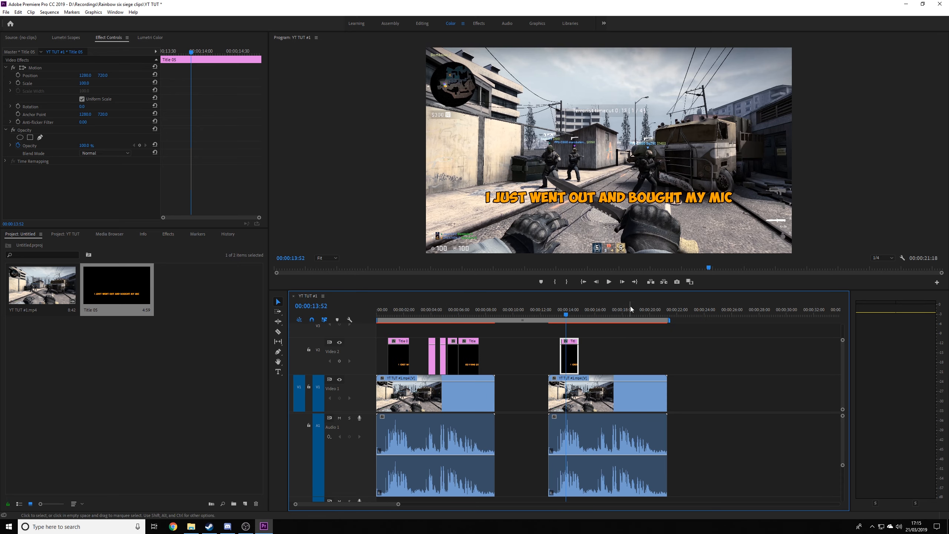
pyautogui.click(629, 315)
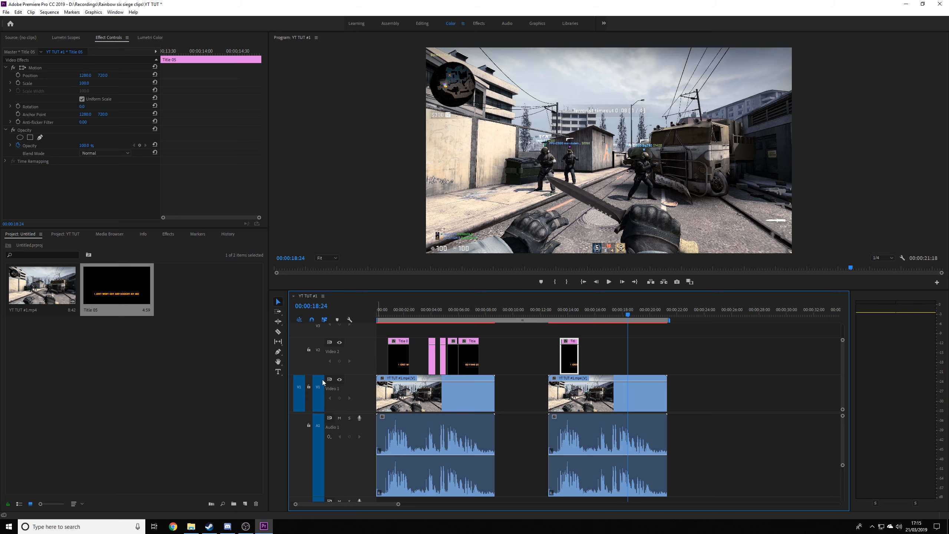
pyautogui.click(229, 366)
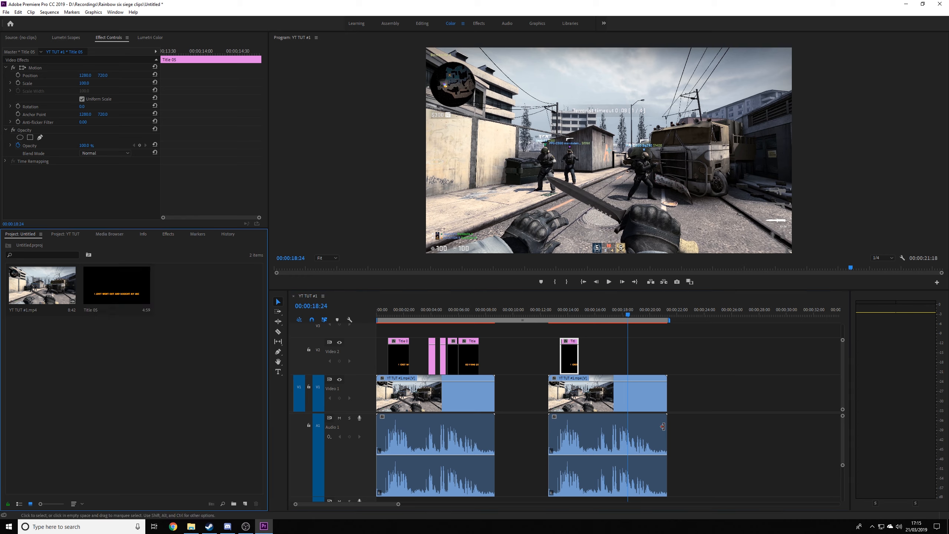
pyautogui.moveTo(398, 503); pyautogui.dragTo(370, 509)
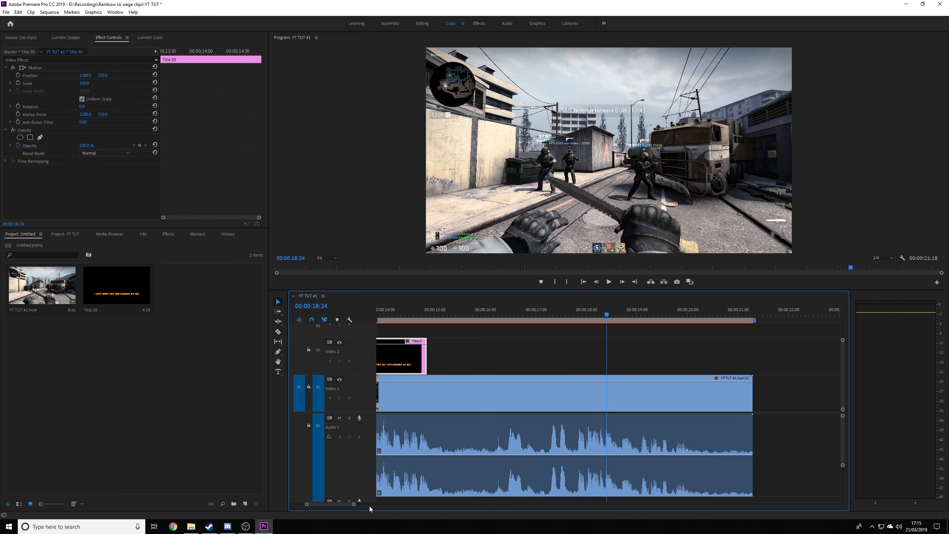
pyautogui.click(575, 311)
pyautogui.click(610, 282)
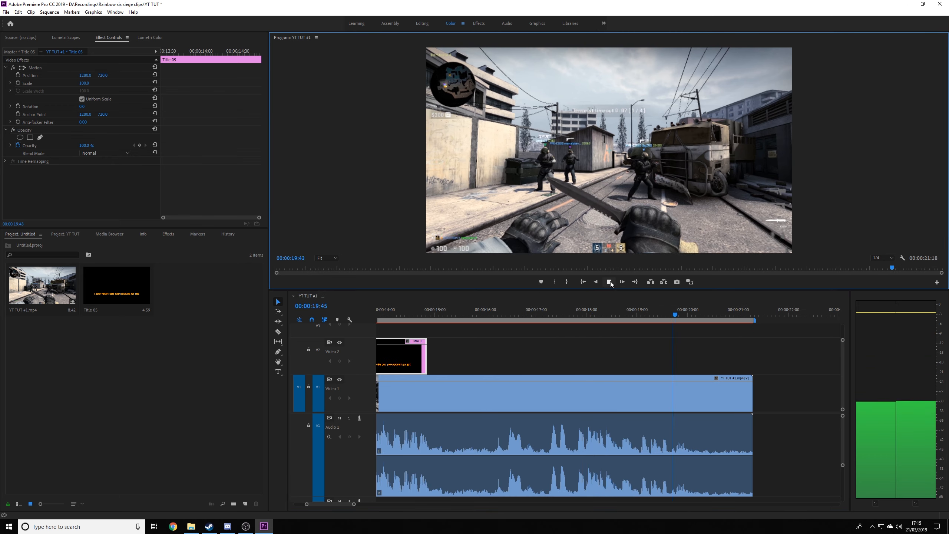
pyautogui.click(609, 282)
pyautogui.click(577, 317)
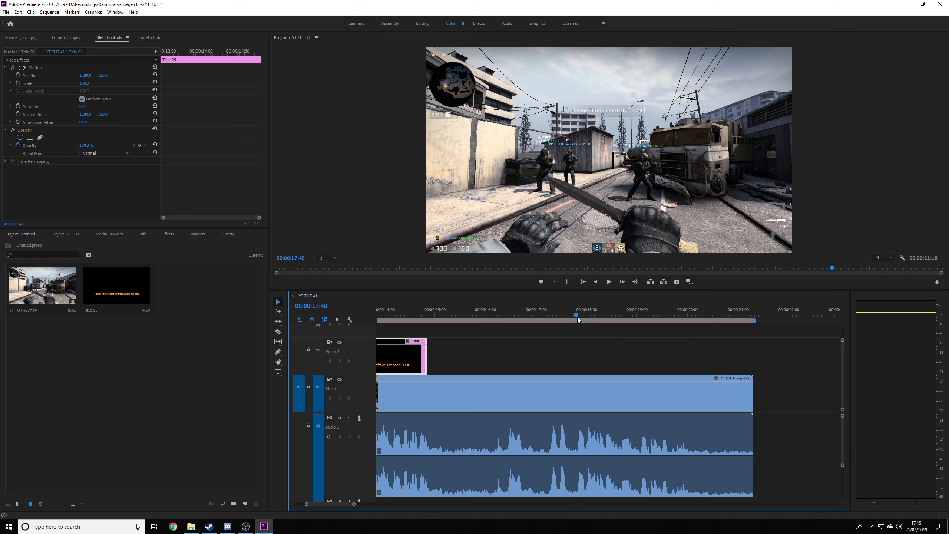
# - Duplicate the Title 05 subtitle in the project and open the copy with its text ready for editing
pyautogui.rightClick(128, 289)
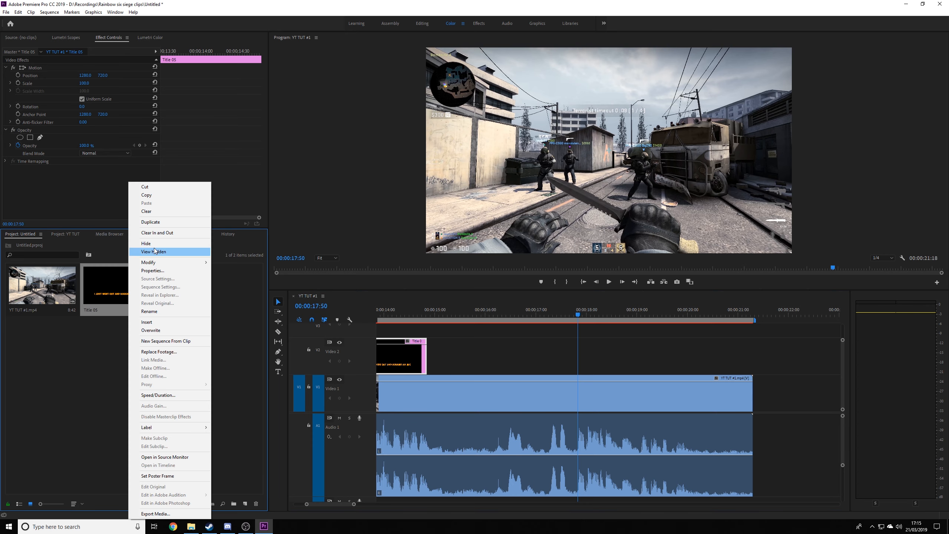
pyautogui.click(158, 223)
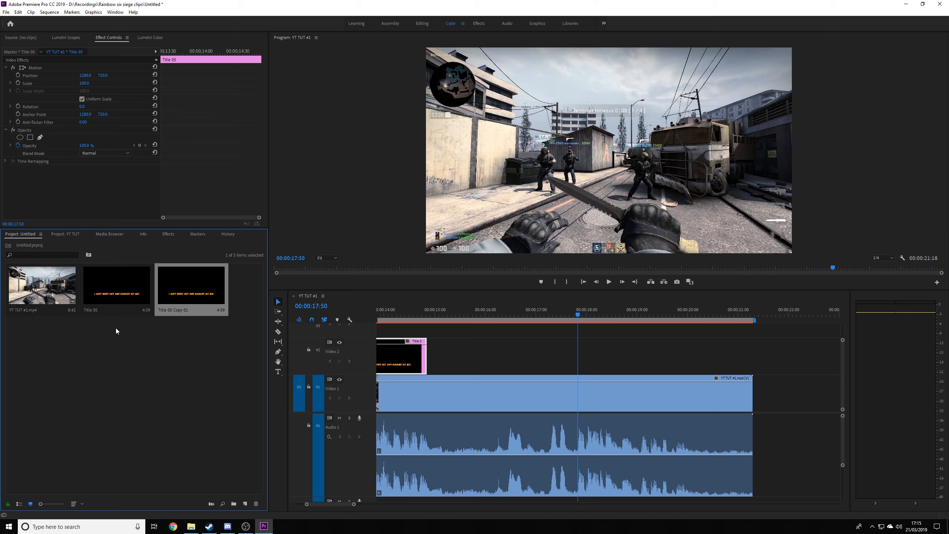
pyautogui.doubleClick(189, 293)
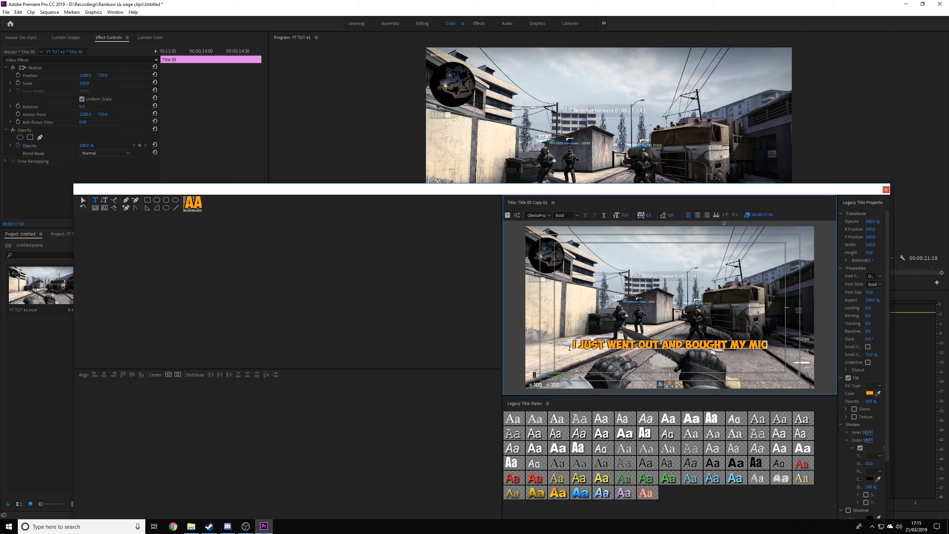
pyautogui.moveTo(569, 348); pyautogui.dragTo(567, 347)
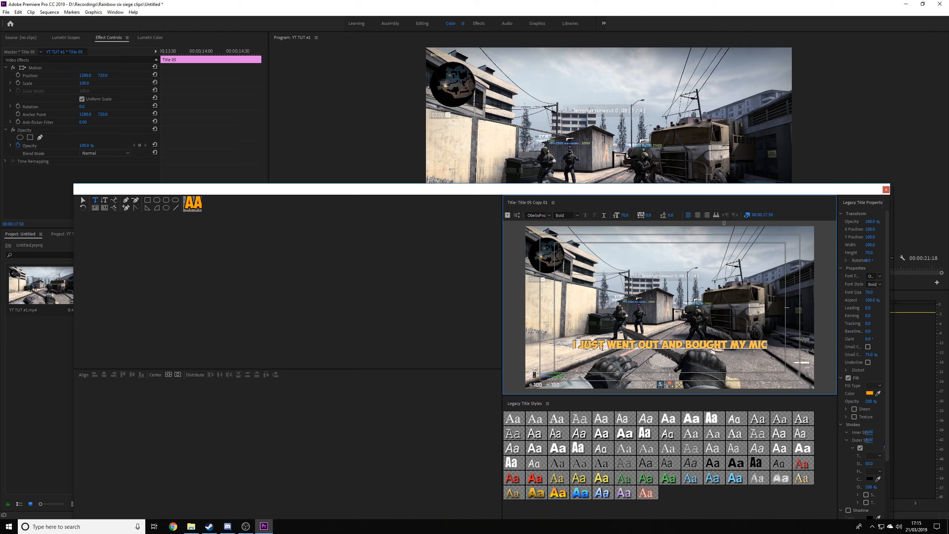
# - Listen to the speech from 00:00:17:50, replace the copy's text with "NO I COULDN'T HEAR THE GAME" and centre it horizontally
pyautogui.moveTo(480, 191); pyautogui.dragTo(544, 485)
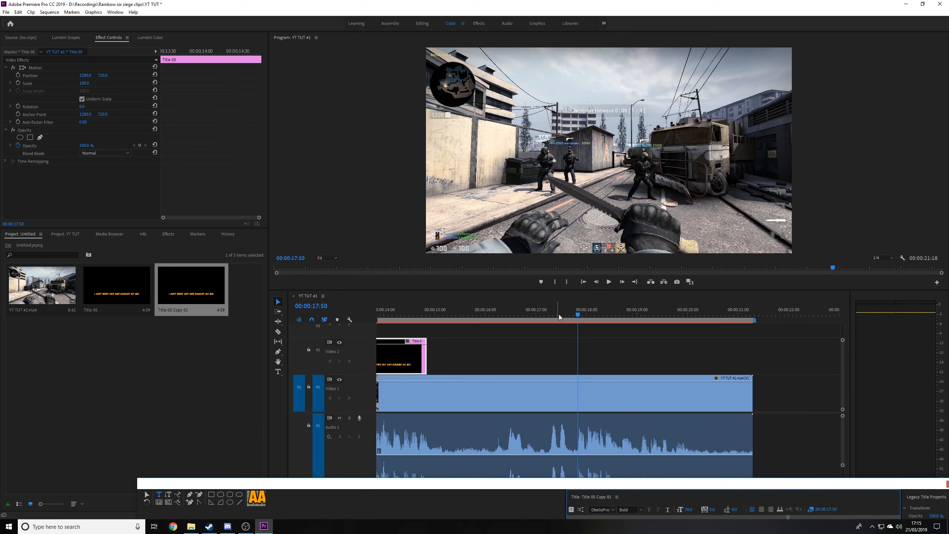
pyautogui.click(608, 281)
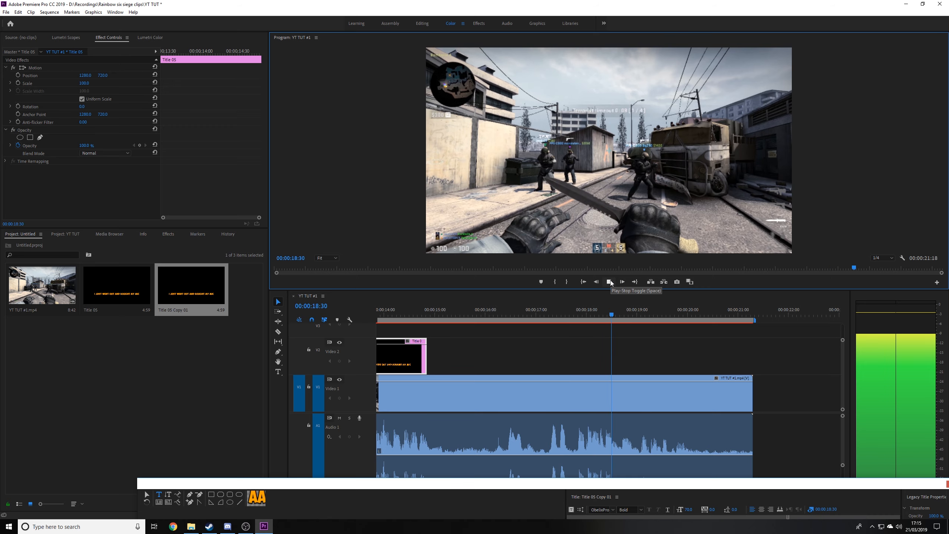
pyautogui.click(609, 281)
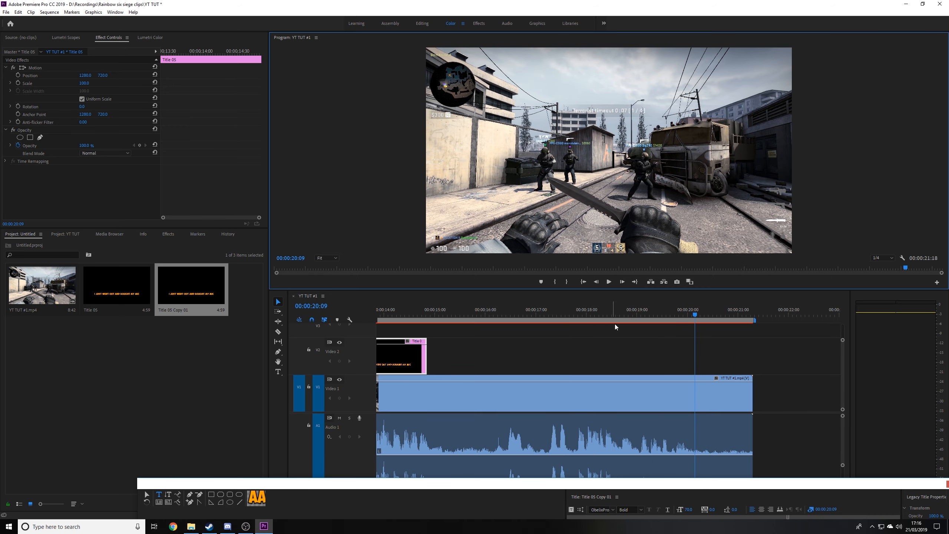
pyautogui.moveTo(645, 432); pyautogui.dragTo(561, 203)
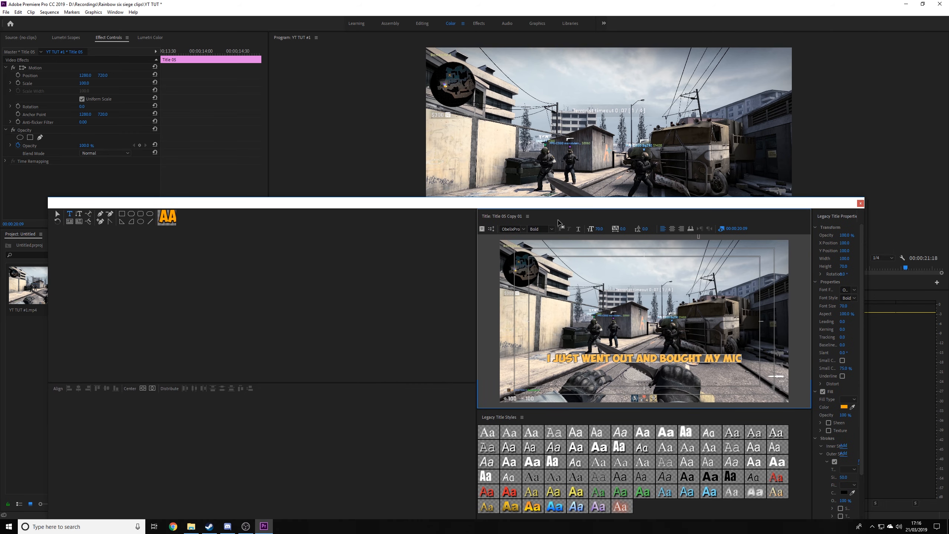
pyautogui.hotkey('ctrl', 'a')
pyautogui.write("NO I COULDN'T")
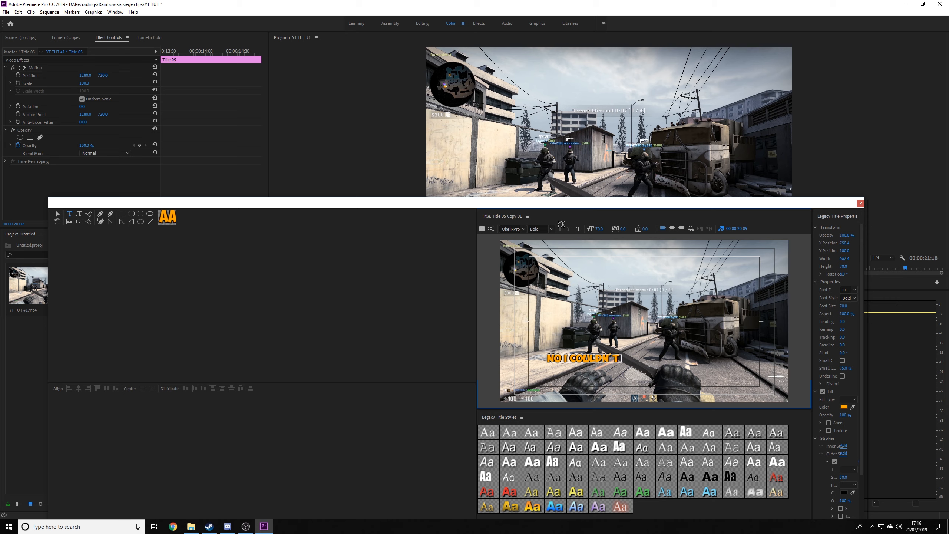
pyautogui.write(' HEAR THE GAME')
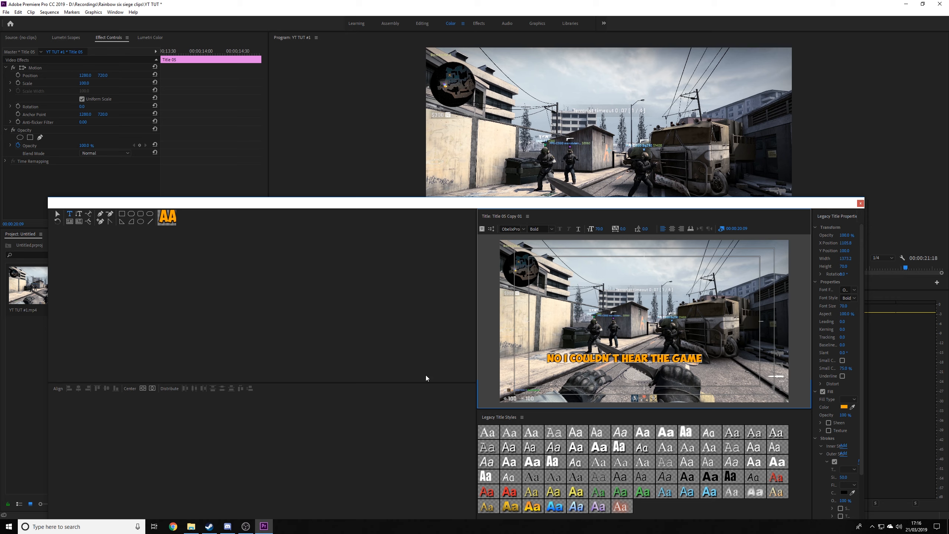
pyautogui.click(152, 388)
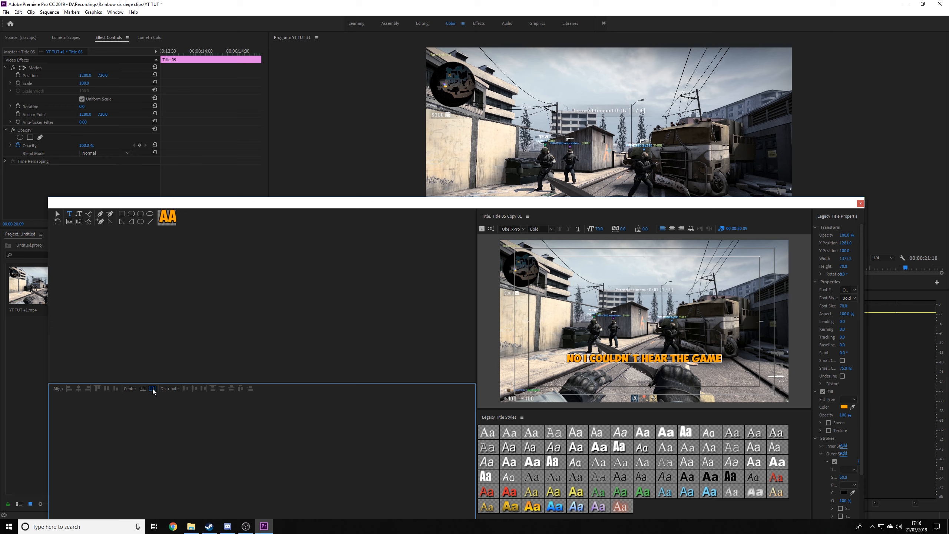
# - Close the title editor and place Title 05 Copy 01 on Video 2, starting at about 00:00:17:13
pyautogui.click(860, 204)
pyautogui.moveTo(198, 295); pyautogui.dragTo(615, 357)
# - Duplicate Title 05 Copy 01 in the project and open the new copy in the title editor
pyautogui.rightClick(211, 298)
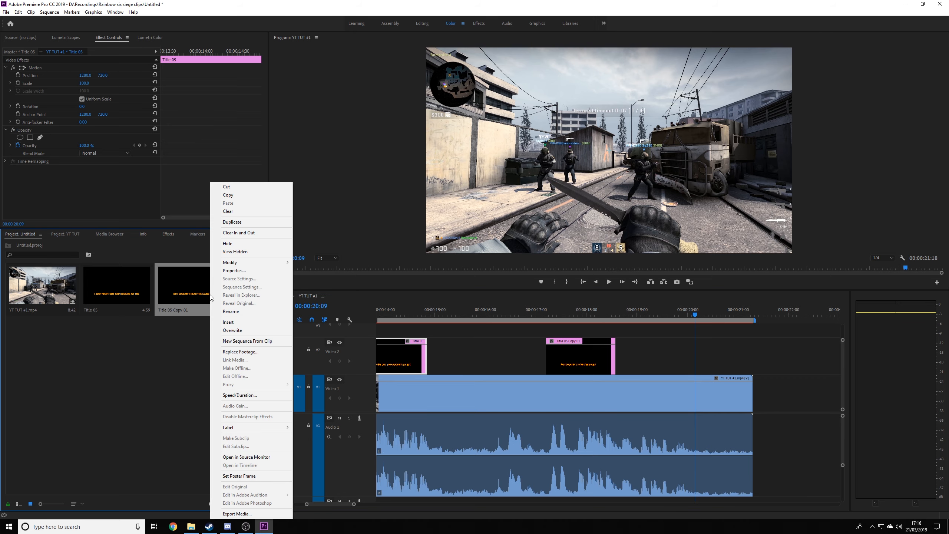
pyautogui.click(241, 223)
pyautogui.doubleClick(239, 288)
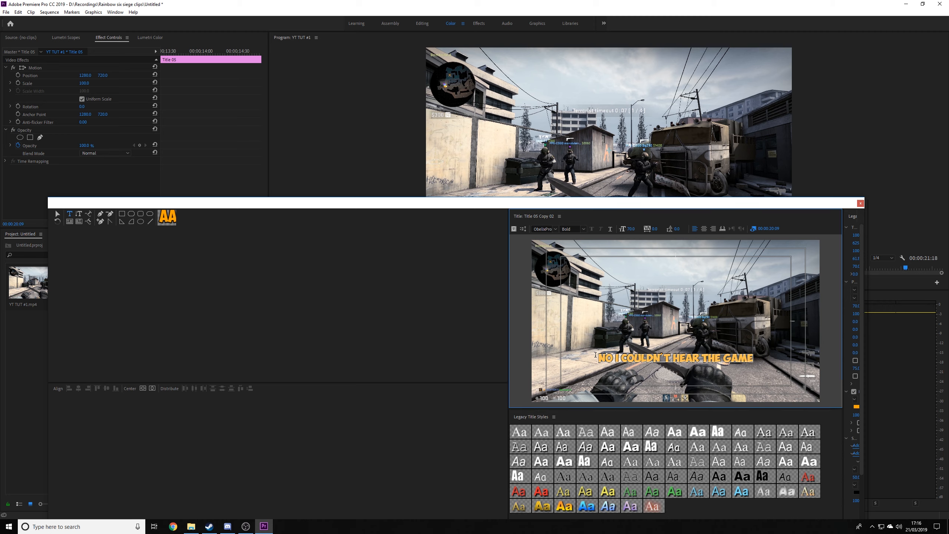
# - Replace the new copy's text with "SO I WAS GETTING PISSED OFF TO BE HONEST" and centre it horizontally
pyautogui.hotkey('ctrl', 'a')
pyautogui.write('SO I WAS GETTING PI')
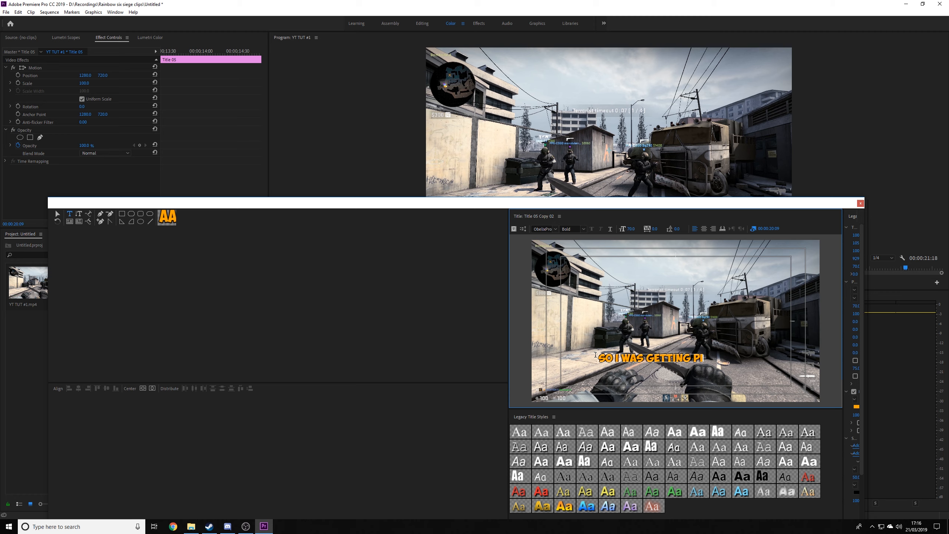
pyautogui.write('SSED OFF TO BE HONES')
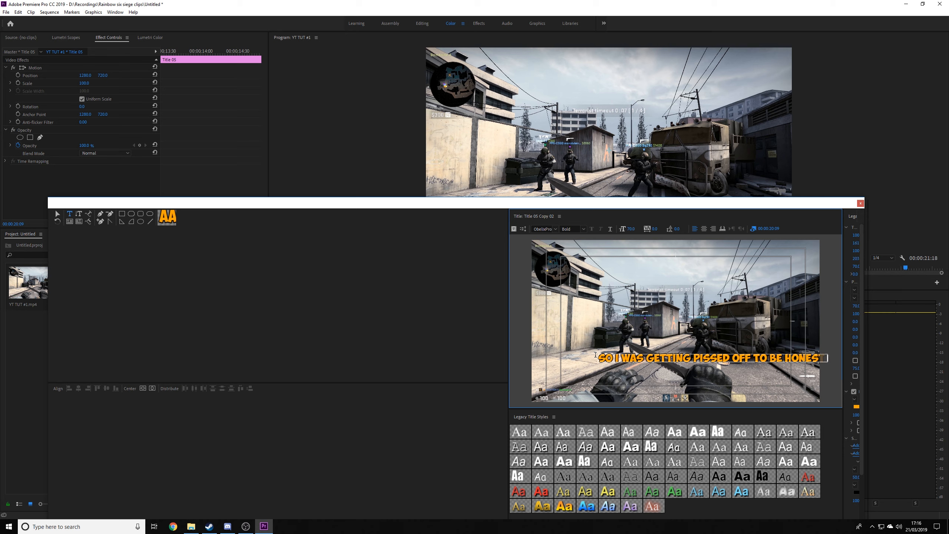
pyautogui.click(162, 391)
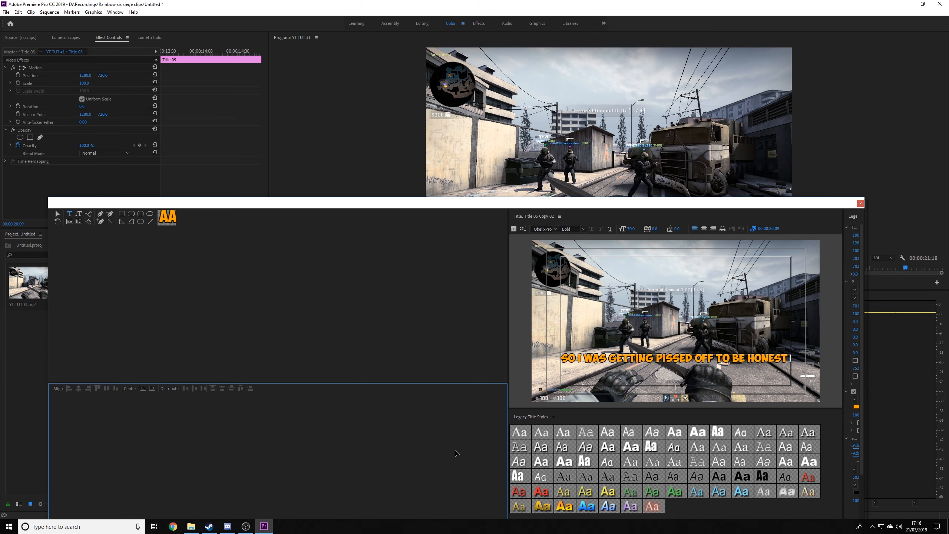
# - Place Title 05 Copy 02 on Video 2 at about 00:00:20:00 and shift Title 05 Copy 01 to start at about 00:00:18:10
pyautogui.click(860, 203)
pyautogui.moveTo(230, 282); pyautogui.dragTo(689, 354)
pyautogui.moveTo(511, 357); pyautogui.dragTo(561, 356)
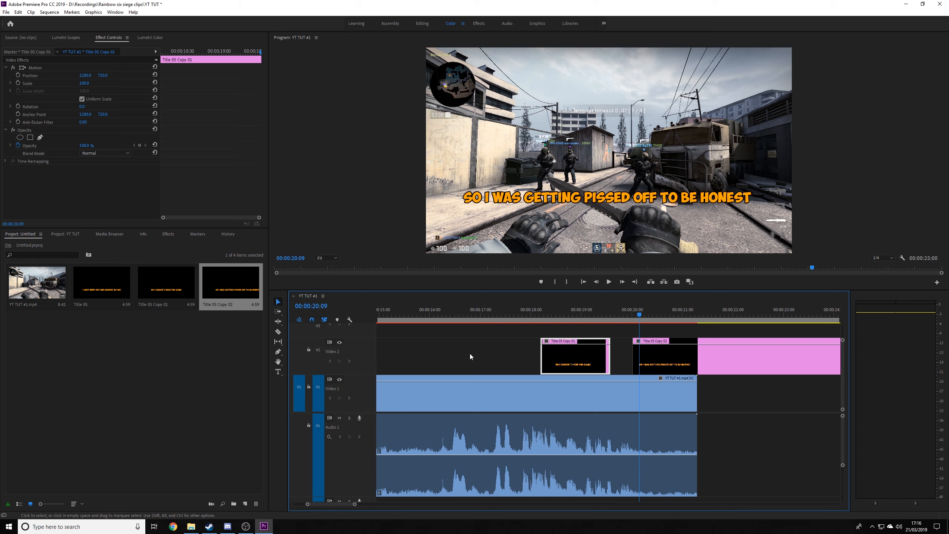
pyautogui.scroll(5, 430, 354)
pyautogui.scroll(-1, 618, 353)
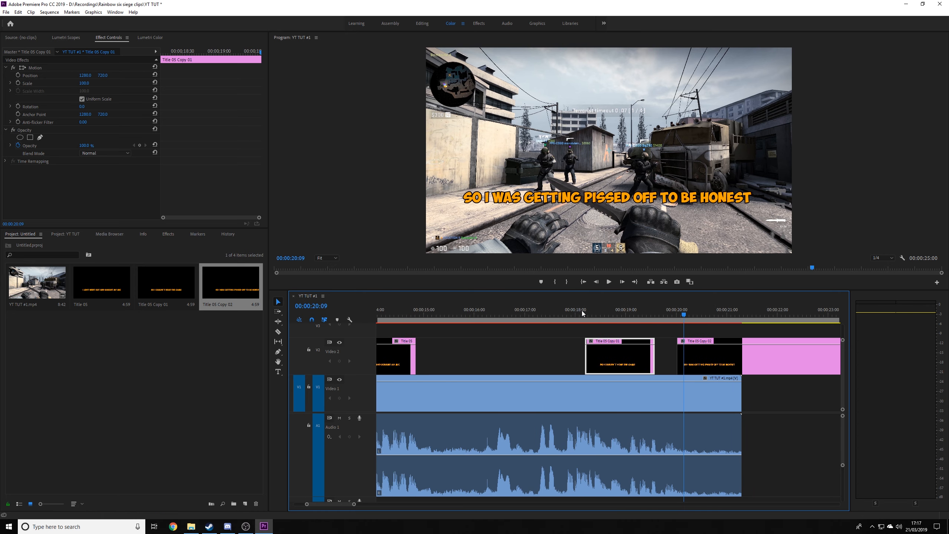
# - Play the speech around 00:00:18:00 and move Title 05 Copy 01 on Video 2 to start at 00:00:17:49
pyautogui.click(558, 312)
pyautogui.click(609, 282)
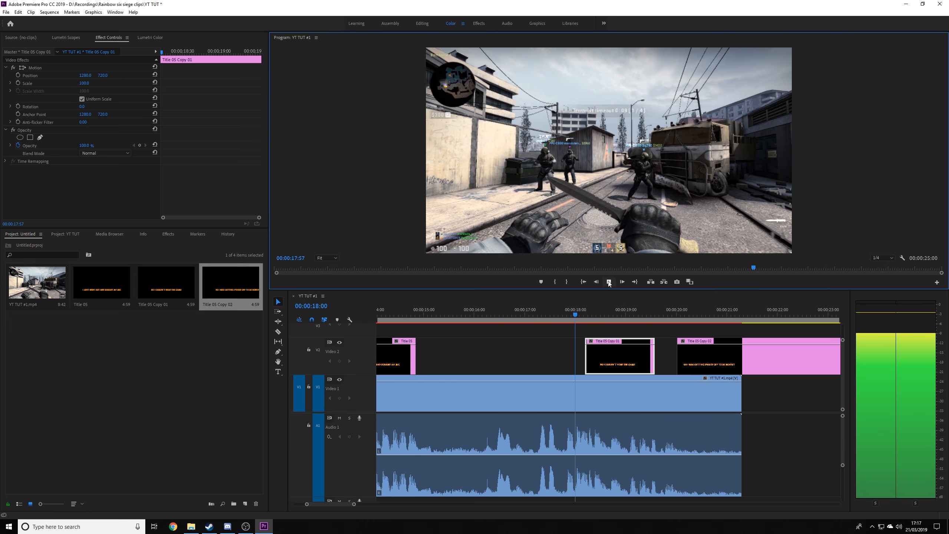
pyautogui.click(565, 313)
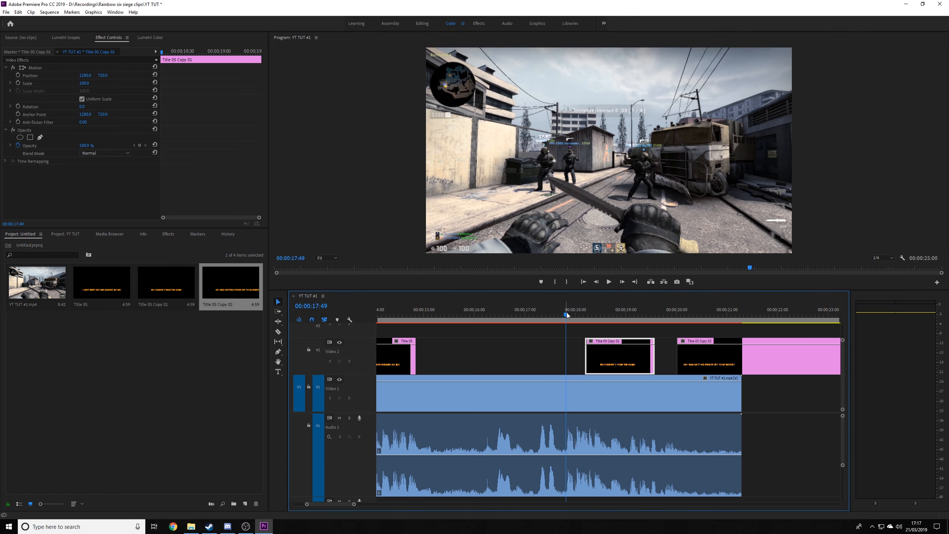
pyautogui.moveTo(616, 371); pyautogui.dragTo(597, 361)
# - Play through Title 05 Copy 01 to find where its line ends and move Title 05 Copy 02 to start at 00:00:18:41
pyautogui.click(553, 314)
pyautogui.click(608, 281)
pyautogui.click(609, 281)
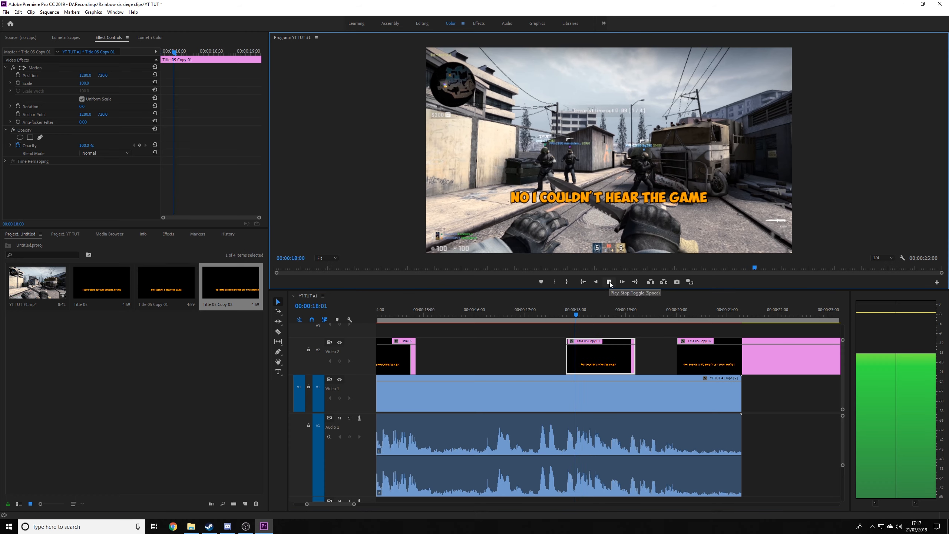
pyautogui.press('j')
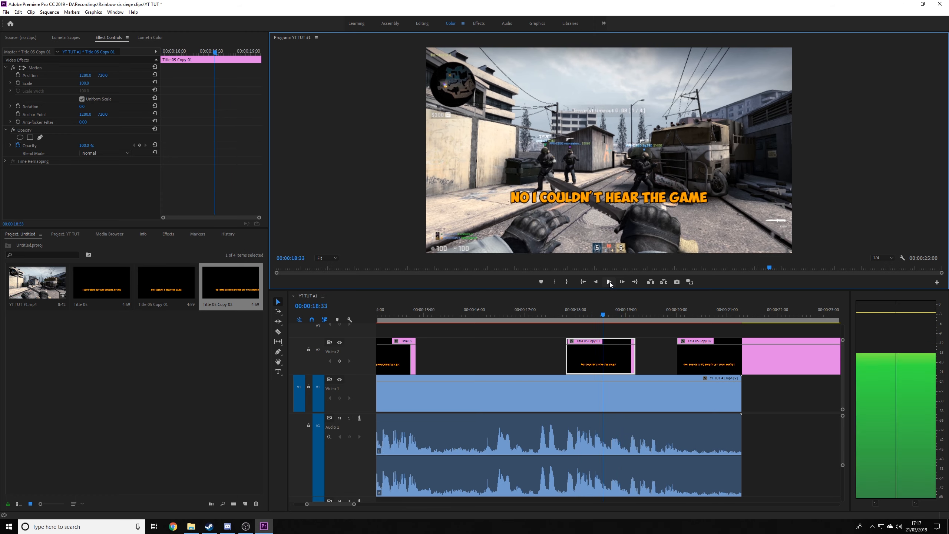
pyautogui.click(609, 282)
pyautogui.click(609, 281)
pyautogui.press('Left')
pyautogui.press('Left')
pyautogui.press('Left')
pyautogui.press('Left')
pyautogui.press('Left')
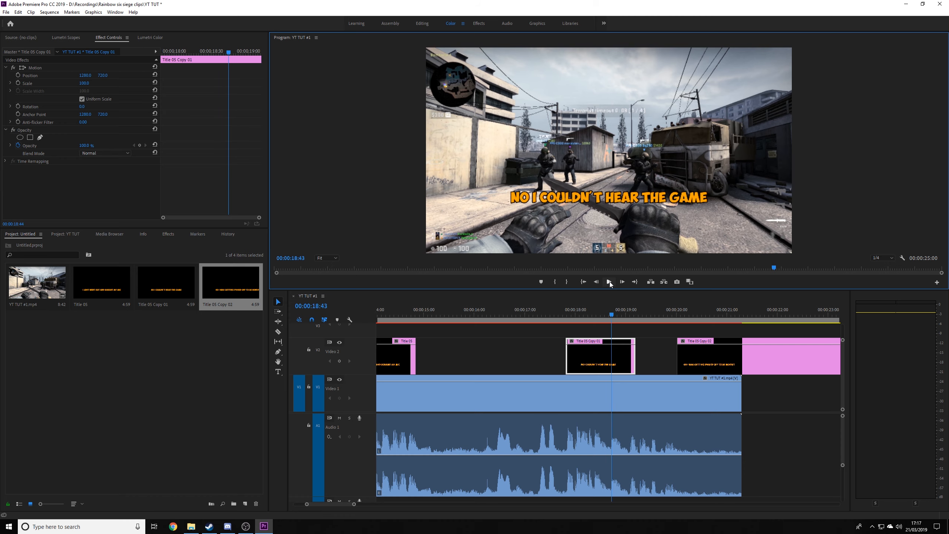
pyautogui.click(722, 358)
pyautogui.moveTo(723, 358); pyautogui.dragTo(654, 360)
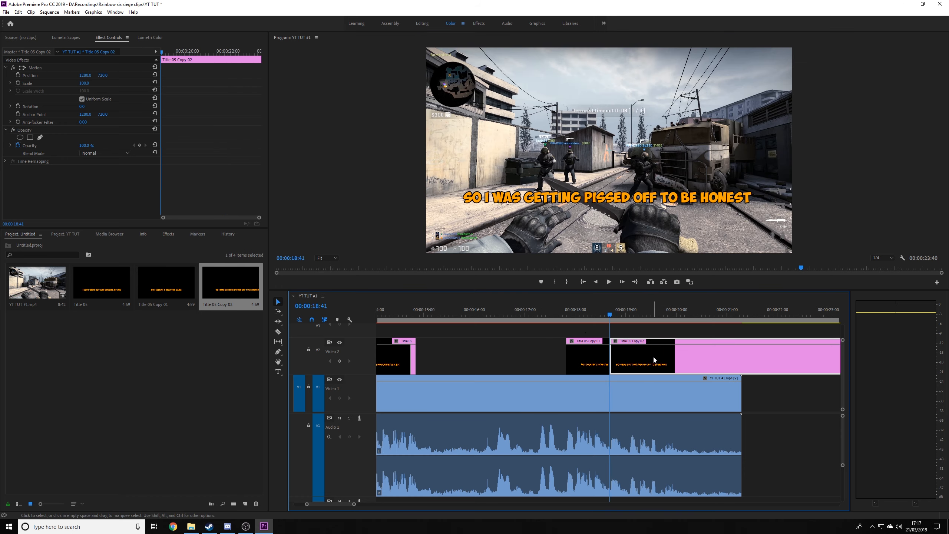
# - Play through Title 05 Copy 02 to find the end of its line and trim the clip's end to 00:00:20:07
pyautogui.click(536, 314)
pyautogui.click(612, 283)
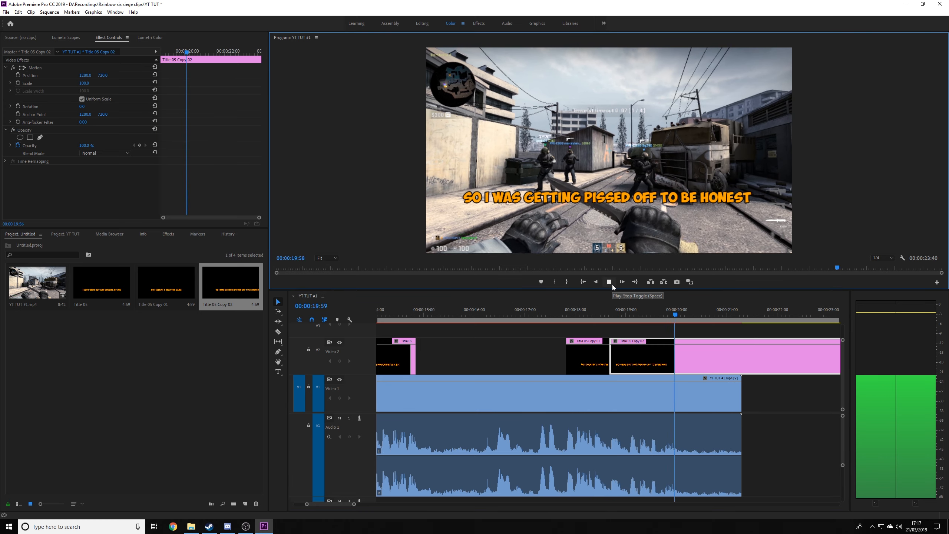
pyautogui.click(612, 285)
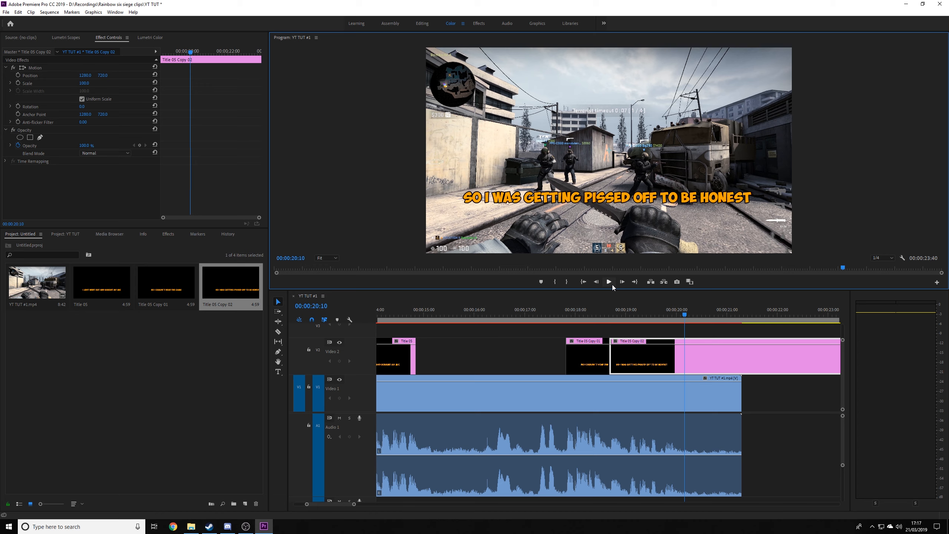
pyautogui.press('Left')
pyautogui.press('Left')
pyautogui.press('Left')
pyautogui.scroll(-3, 728, 390)
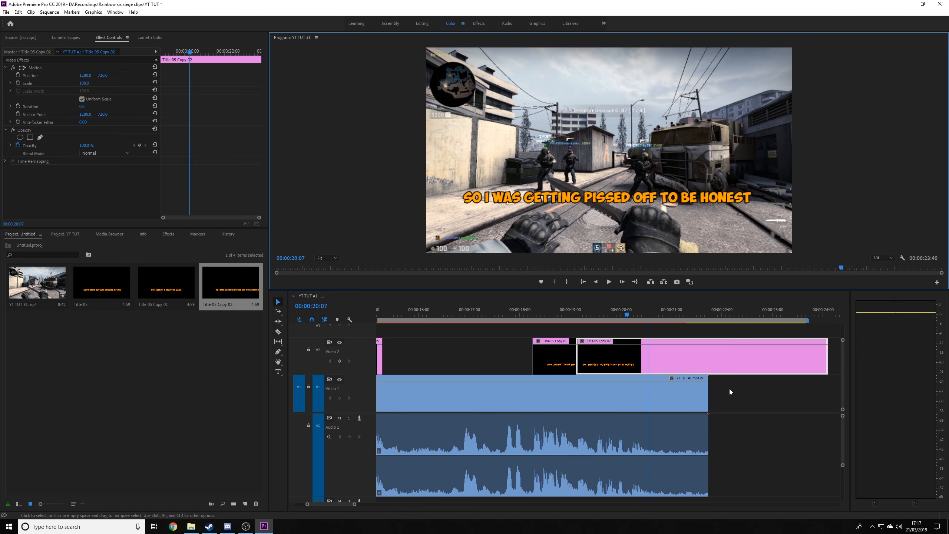
pyautogui.moveTo(797, 358); pyautogui.dragTo(616, 356)
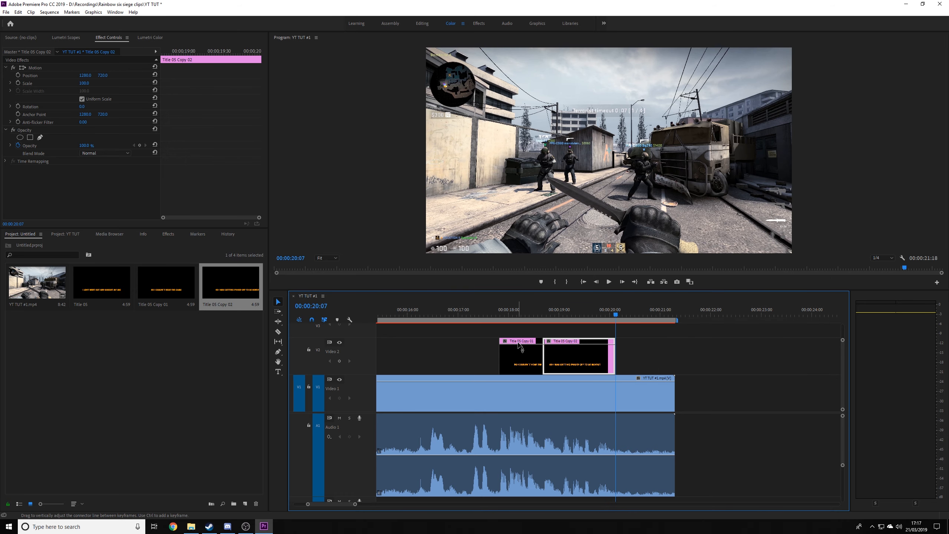
# - Play back Title 05 Copy 01 and Title 05 Copy 02 to check their timing against the speech
pyautogui.click(477, 310)
pyautogui.click(609, 280)
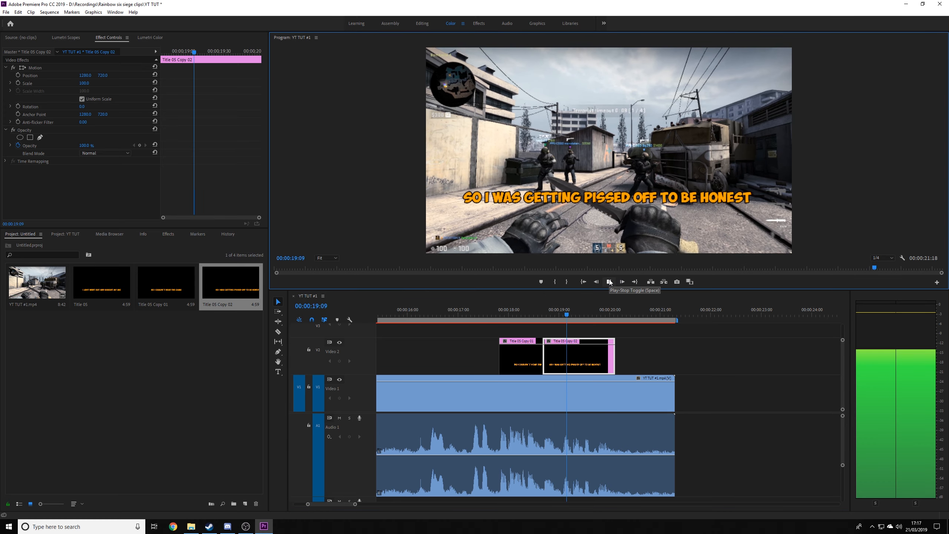
pyautogui.click(609, 280)
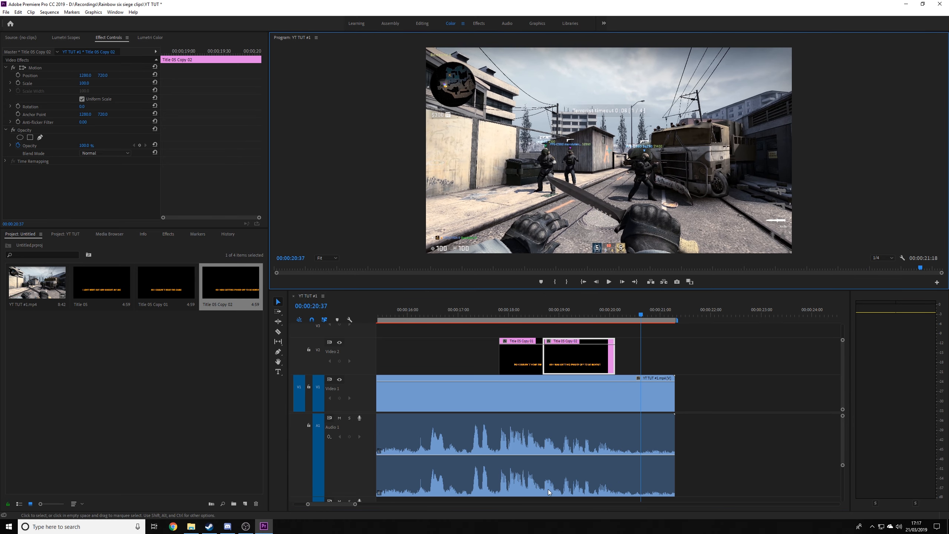
# - Duplicate Title 05 Copy 02 in the project for the uncaptioned speech after Title 05
pyautogui.moveTo(354, 504); pyautogui.dragTo(407, 503)
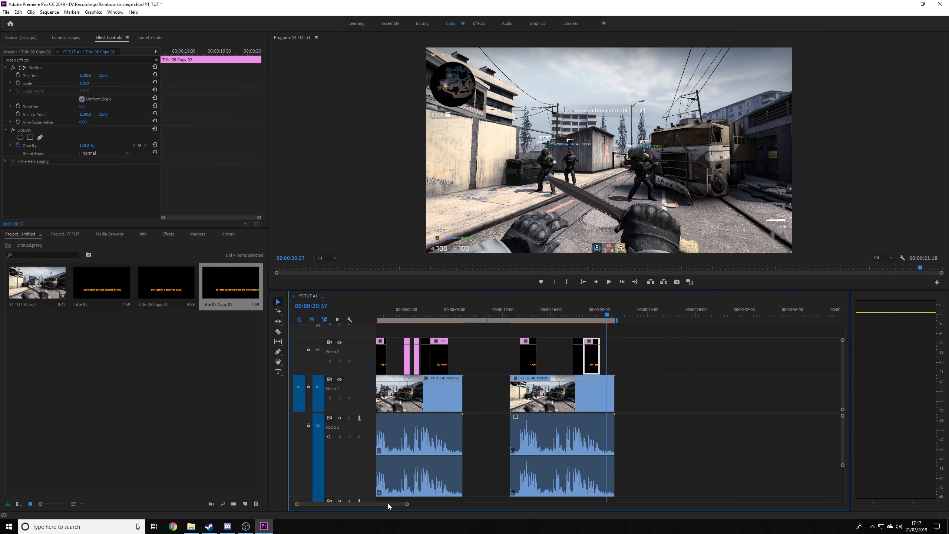
pyautogui.click(549, 311)
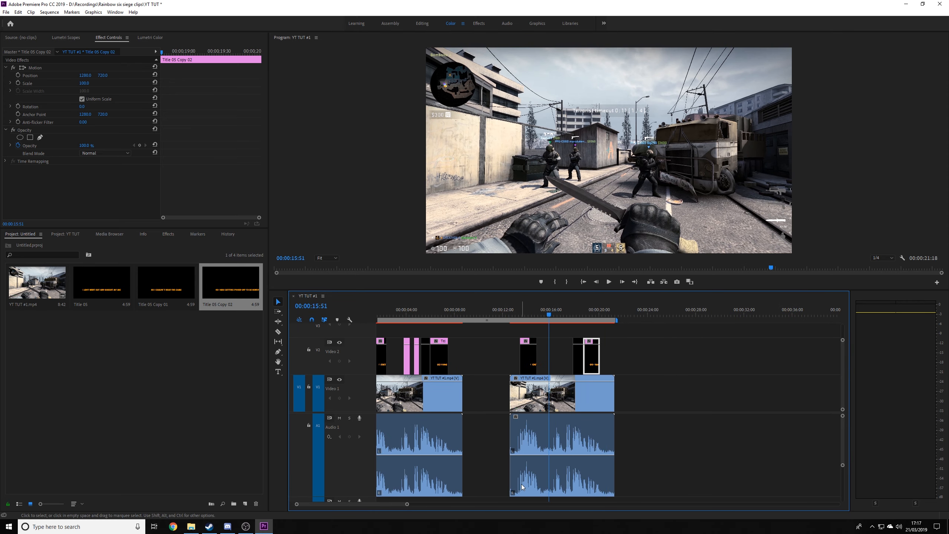
pyautogui.moveTo(407, 505); pyautogui.dragTo(353, 504)
pyautogui.scroll(-3, 656, 401)
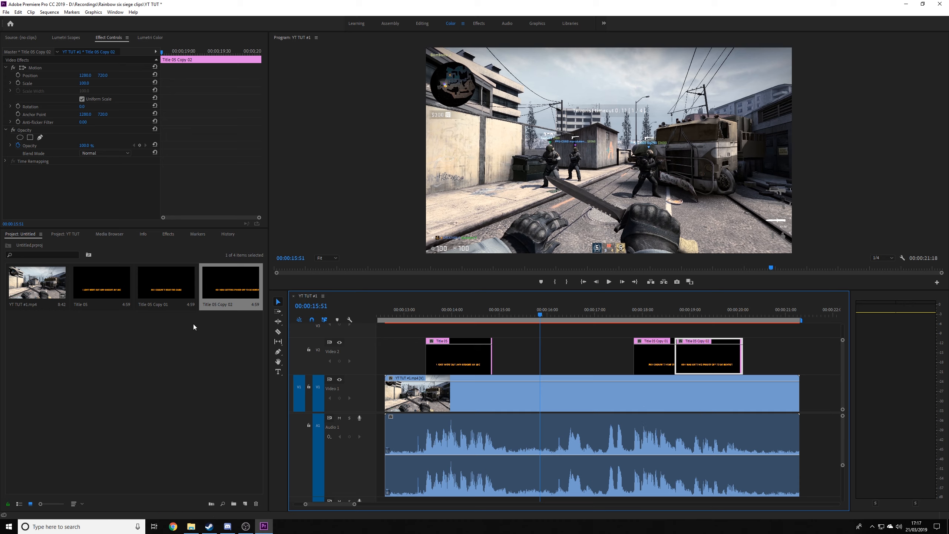
pyautogui.rightClick(229, 288)
pyautogui.click(264, 222)
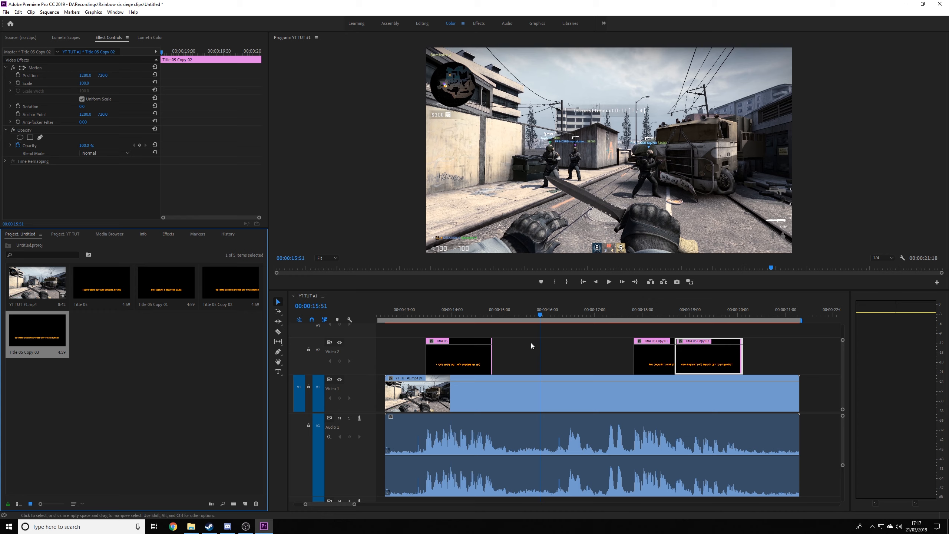
# - Play the uncaptioned speech from 00:00:15:34 to 00:00:16:57 and open the new title copy in the title editor
pyautogui.click(526, 319)
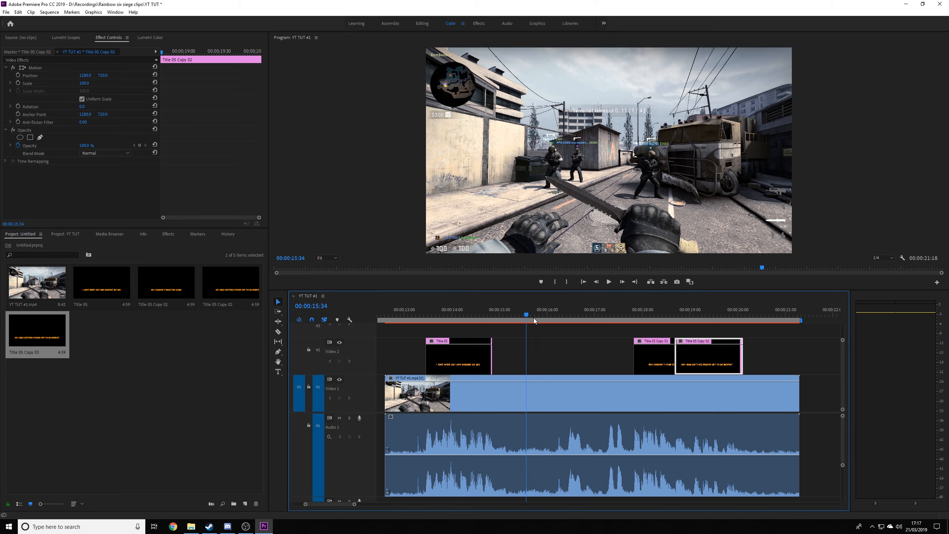
pyautogui.click(609, 282)
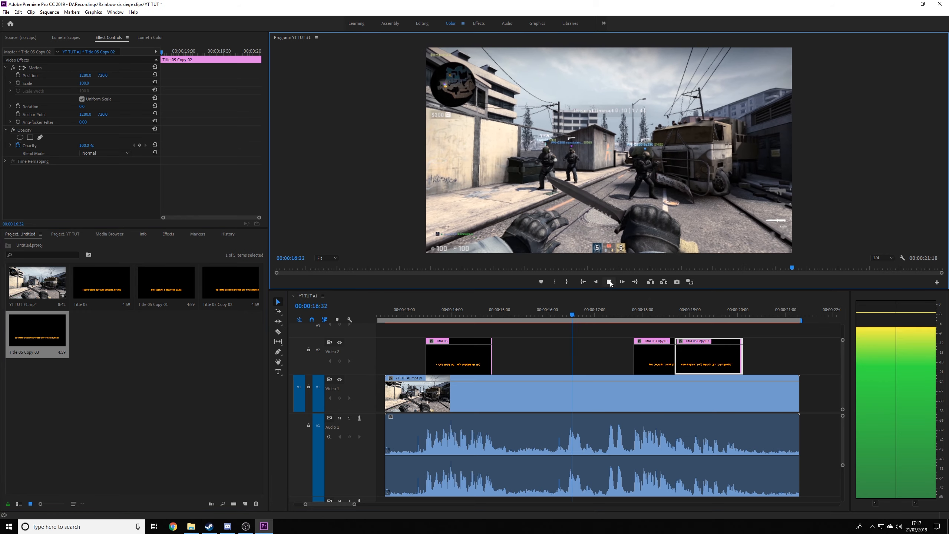
pyautogui.click(609, 281)
pyautogui.doubleClick(62, 338)
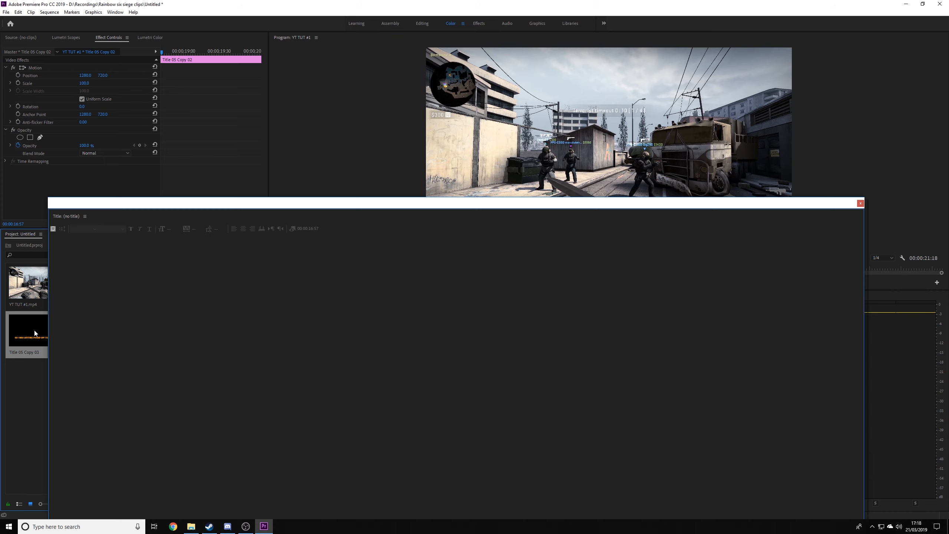
pyautogui.moveTo(540, 202); pyautogui.dragTo(500, 105)
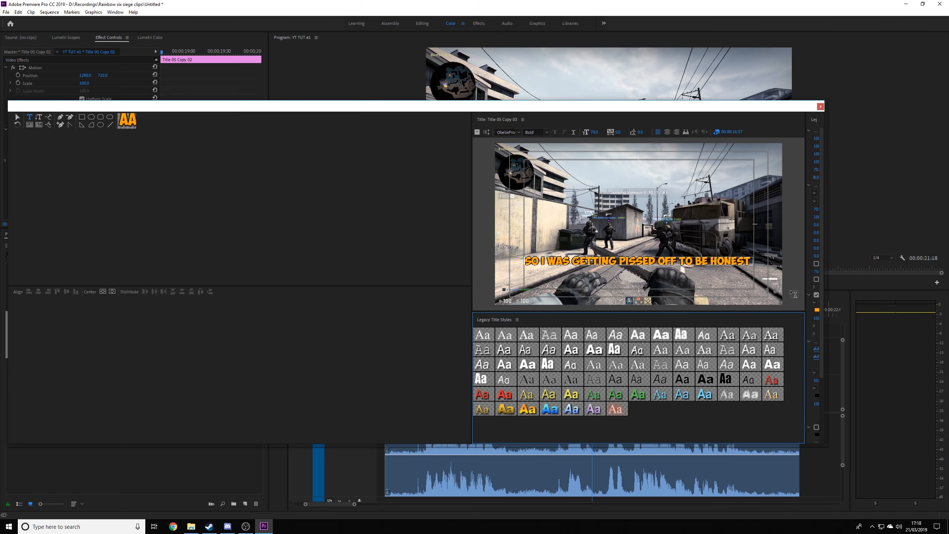
# - Replace the new copy's text with "OH DID YOU?" and centre it horizontally
pyautogui.click(519, 262)
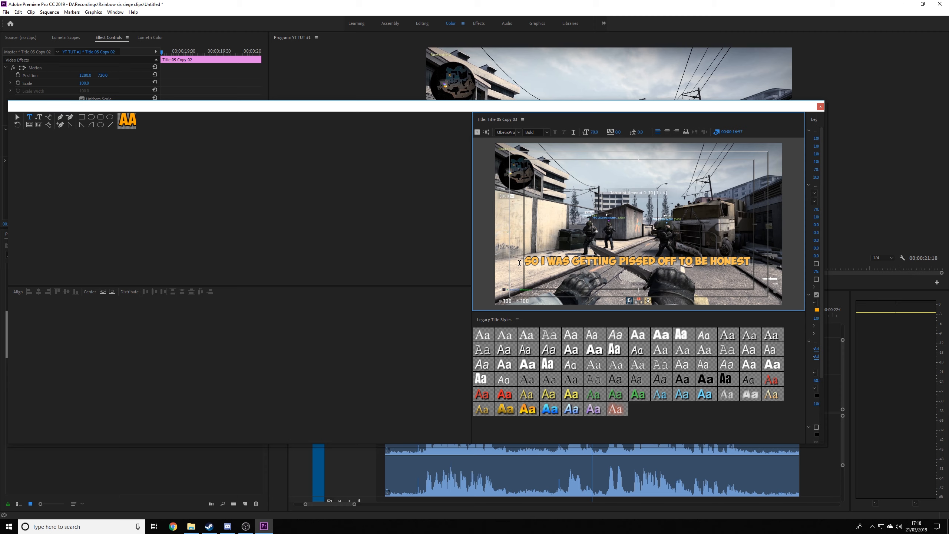
pyautogui.hotkey('ctrl', 'a')
pyautogui.write('OH DID Y')
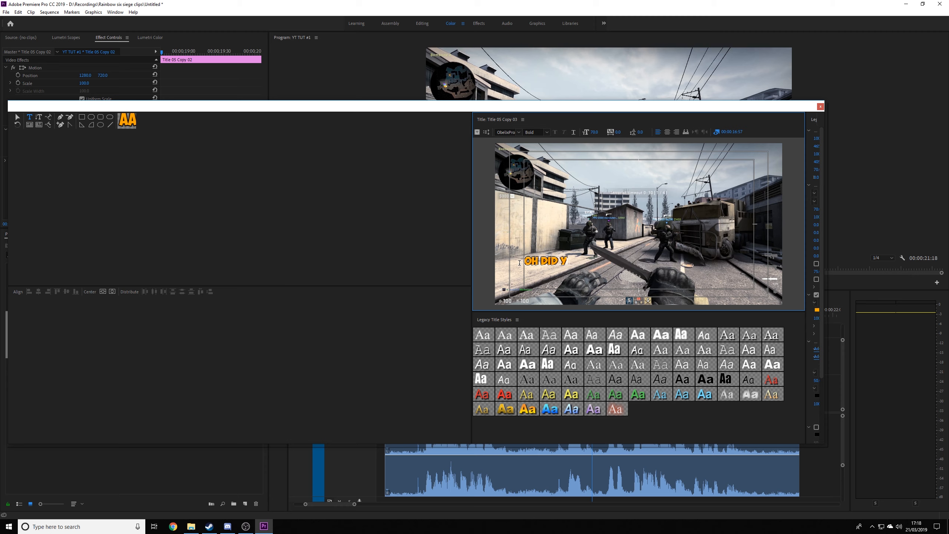
pyautogui.write('OU?')
pyautogui.click(112, 292)
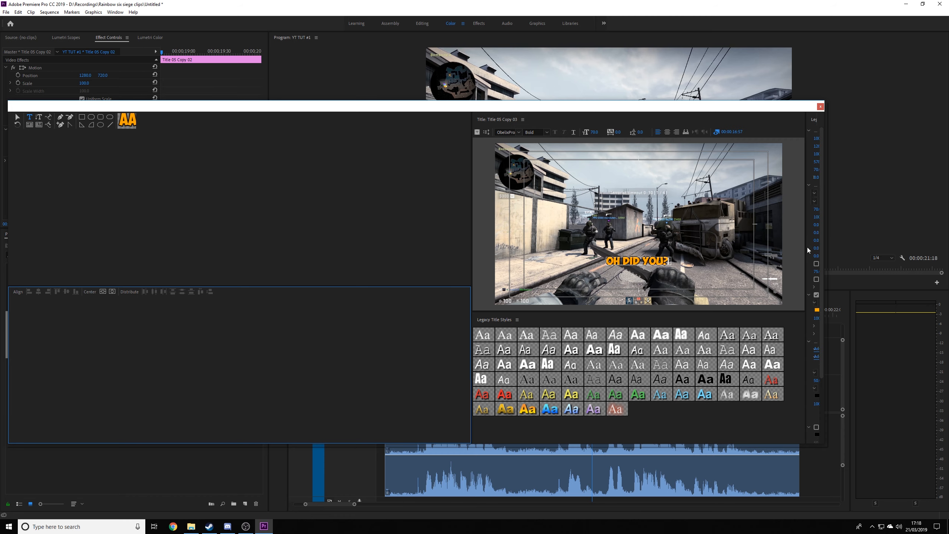
# - Enlarge the title properties area and undo the last change to bring the title text back
pyautogui.moveTo(805, 247); pyautogui.dragTo(716, 247)
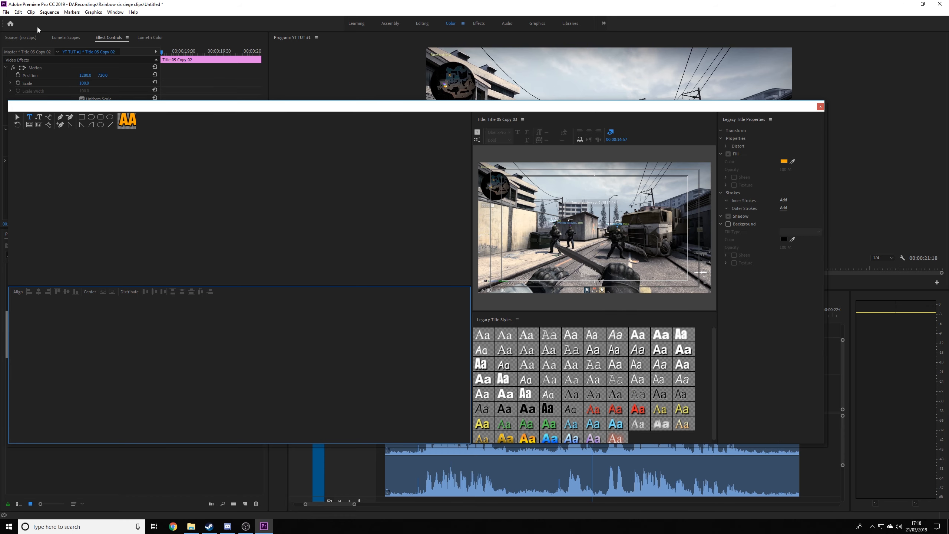
pyautogui.click(17, 11)
pyautogui.click(22, 21)
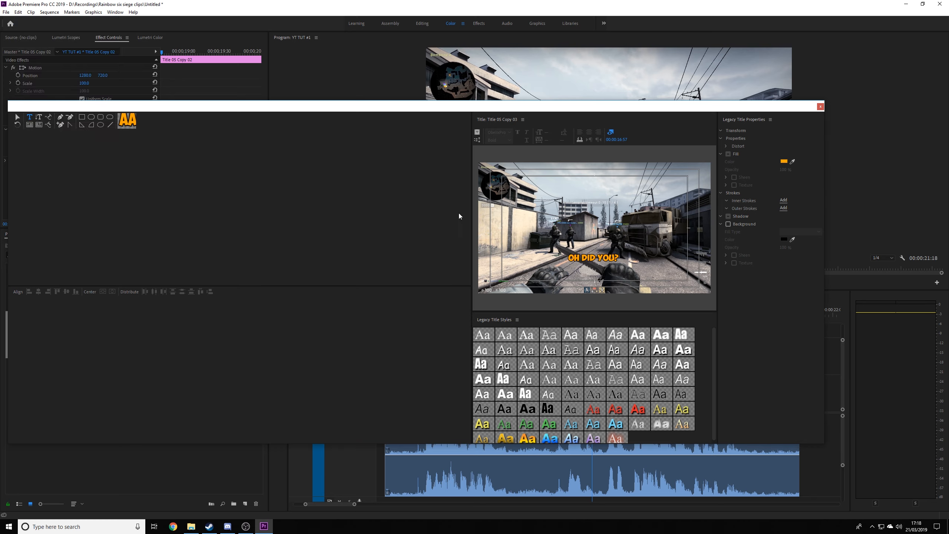
# - Set the fill colour of the "OH DID YOU?" text to green 08942C and close the title editor
pyautogui.click(620, 258)
pyautogui.press('BackSpace')
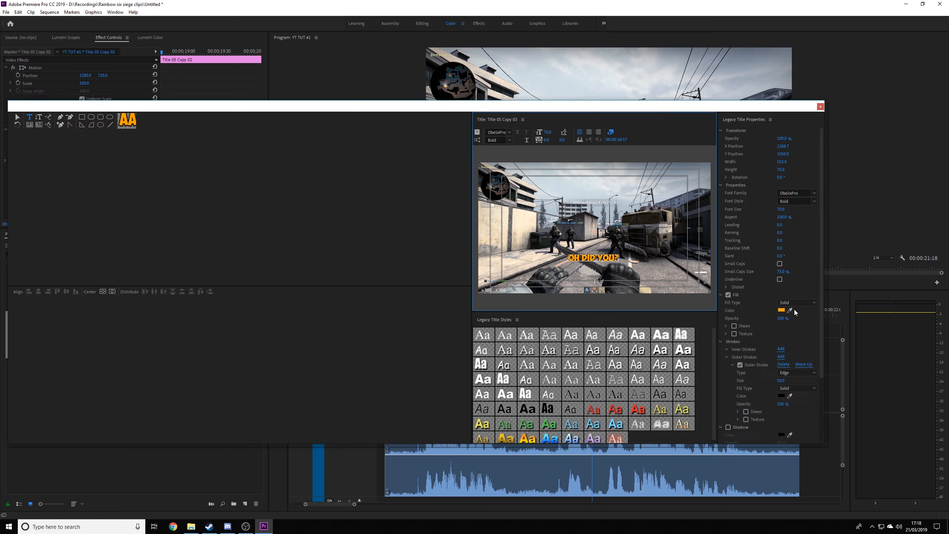
pyautogui.click(780, 310)
pyautogui.moveTo(495, 238); pyautogui.dragTo(481, 281)
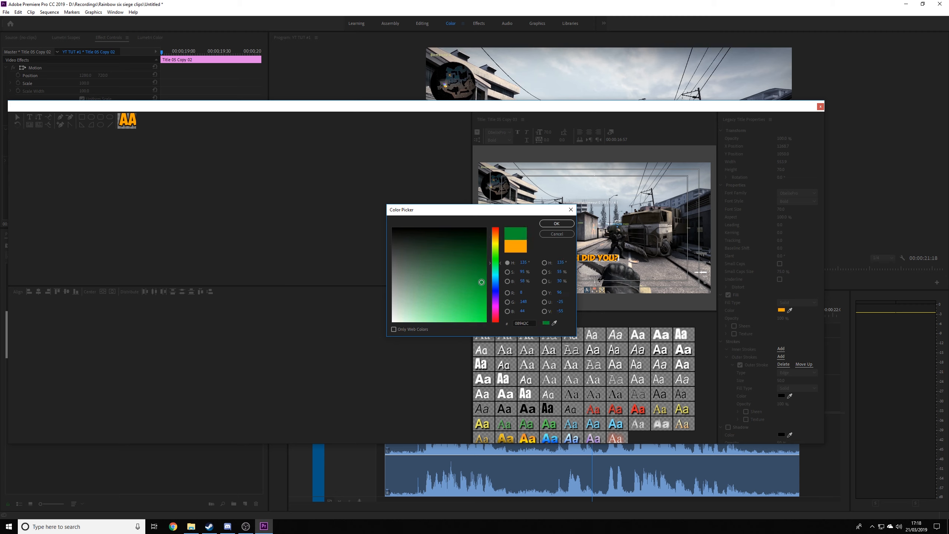
pyautogui.click(557, 223)
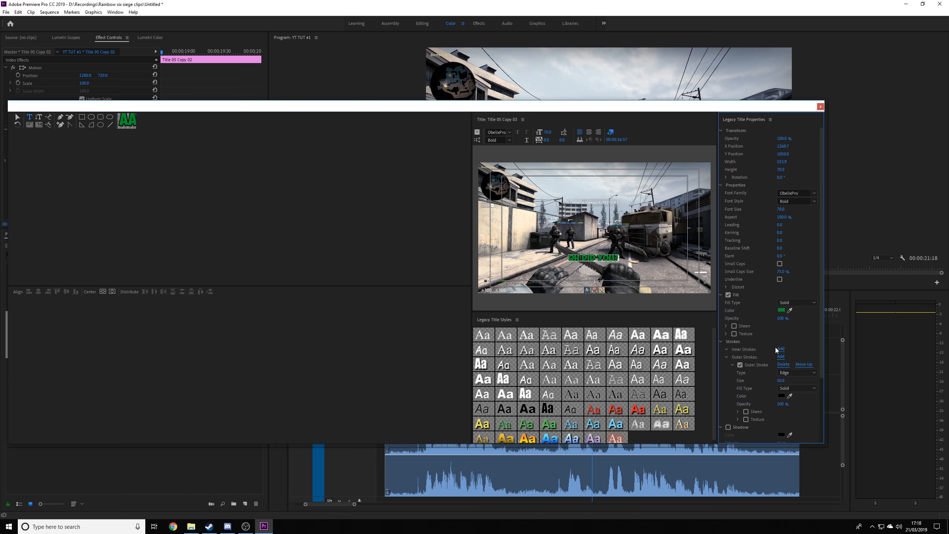
pyautogui.click(821, 107)
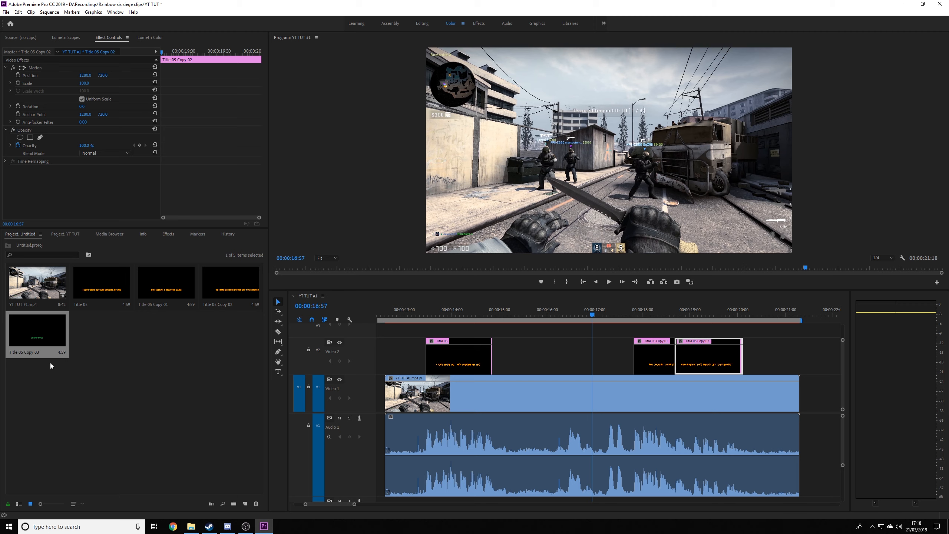
# - Duplicate the green "OH DID YOU?" title, Title 05 Copy 03, in the project
pyautogui.rightClick(49, 332)
pyautogui.click(109, 220)
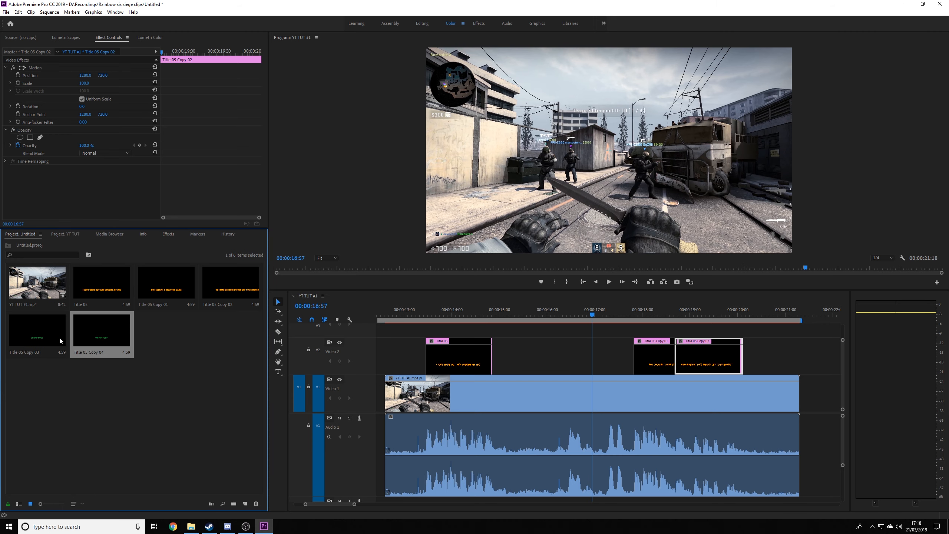
pyautogui.click(111, 295)
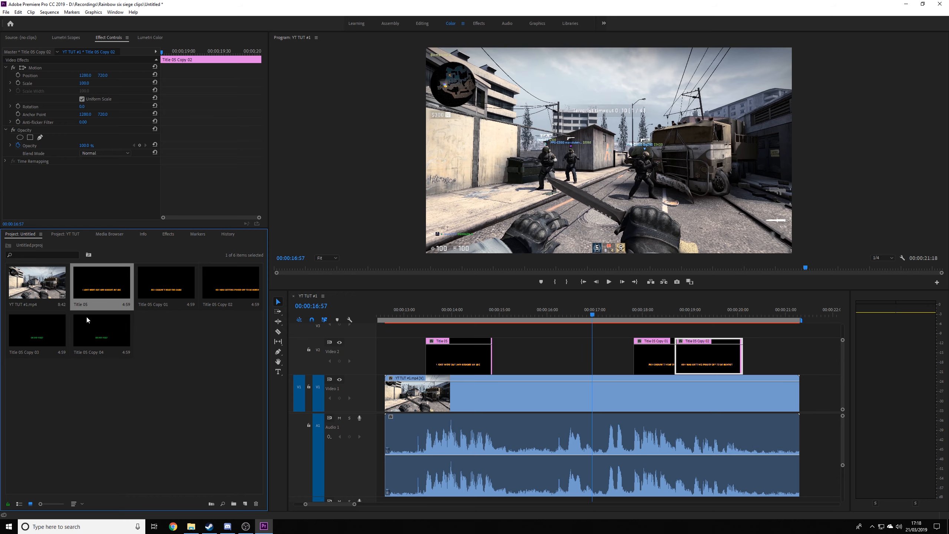
# - Try placing Title 05 Copy 03 on Video 2 over the existing titles at about 00:00:13:58, and undo the placement
pyautogui.moveTo(39, 334); pyautogui.dragTo(455, 352)
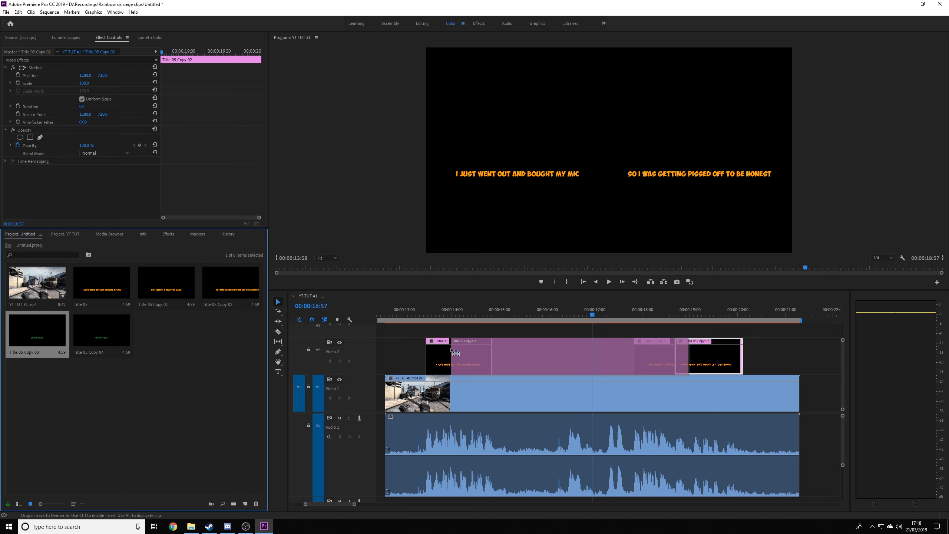
pyautogui.moveTo(456, 352); pyautogui.dragTo(455, 352)
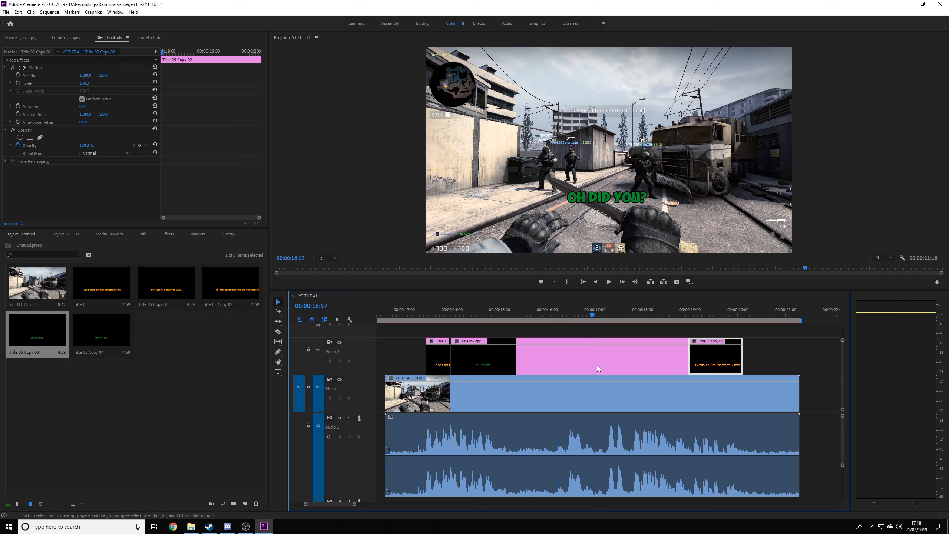
pyautogui.click(18, 12)
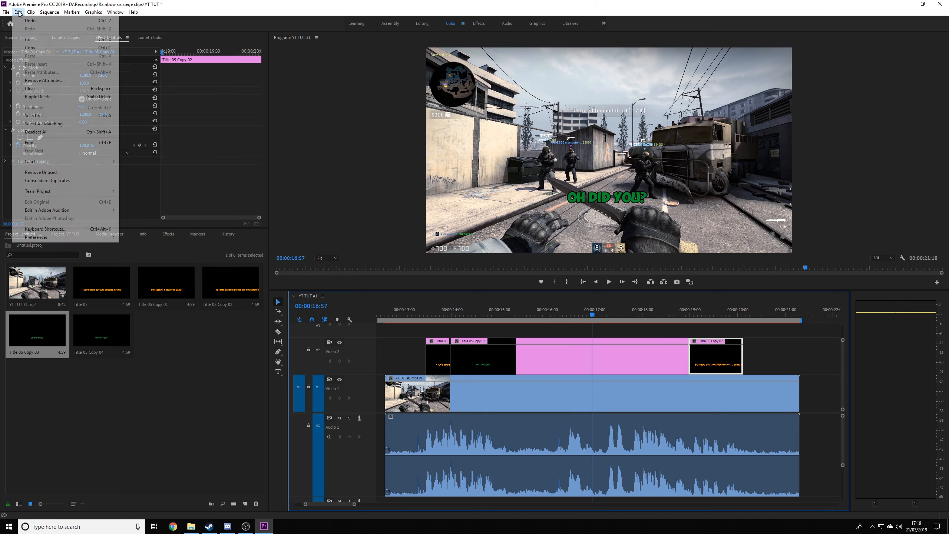
pyautogui.click(30, 20)
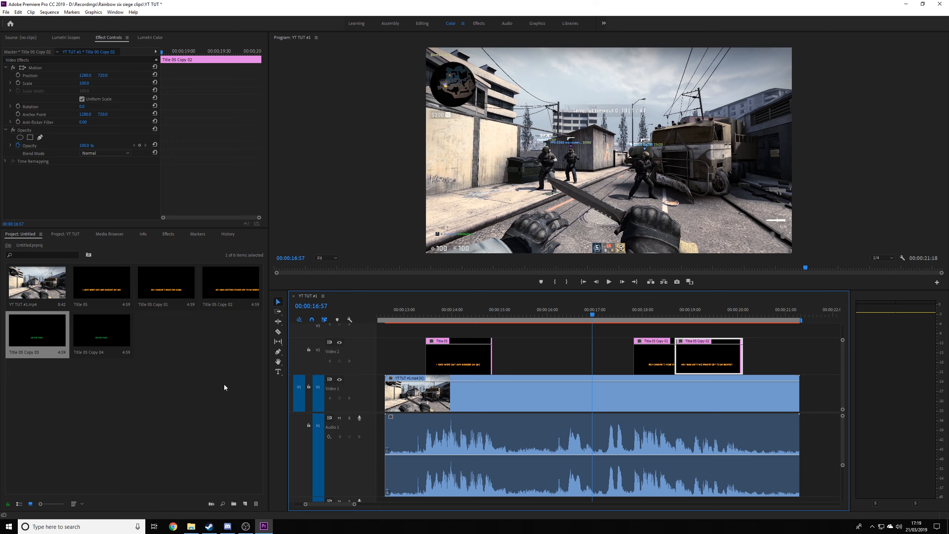
# - Place Title 05 Copy 03 on Video 2 between Title 05 and Title 05 Copy 01, shortened to about half a second, and play the following speech
pyautogui.moveTo(20, 327); pyautogui.dragTo(475, 332)
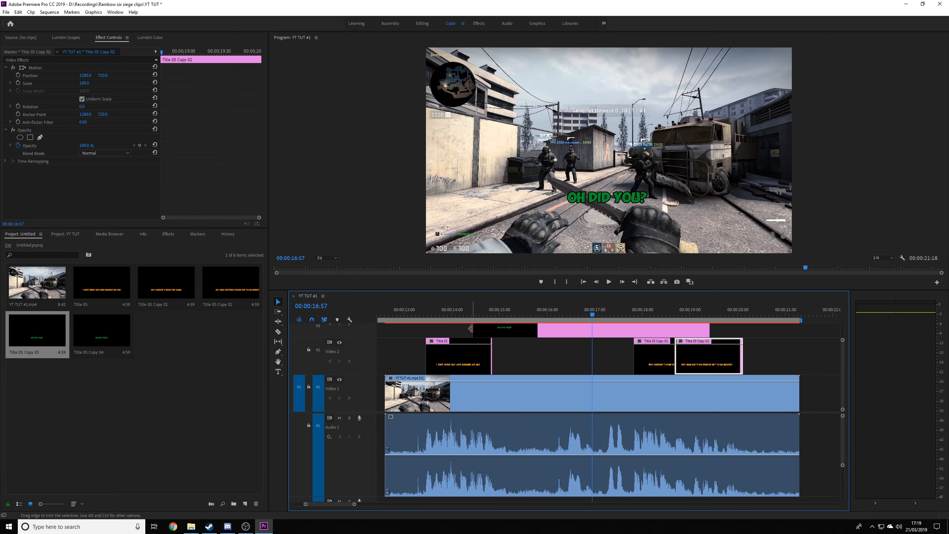
pyautogui.moveTo(712, 329); pyautogui.dragTo(527, 356)
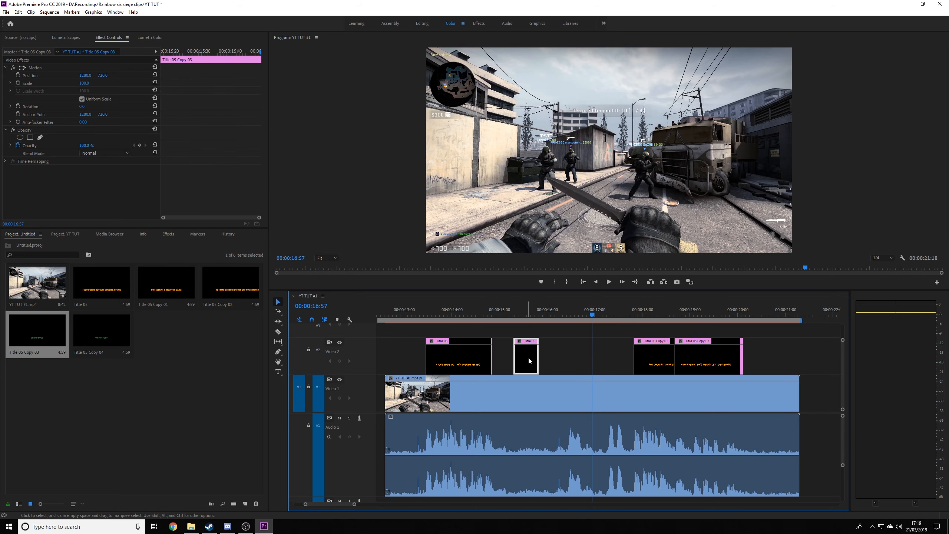
pyautogui.moveTo(531, 313); pyautogui.dragTo(552, 314)
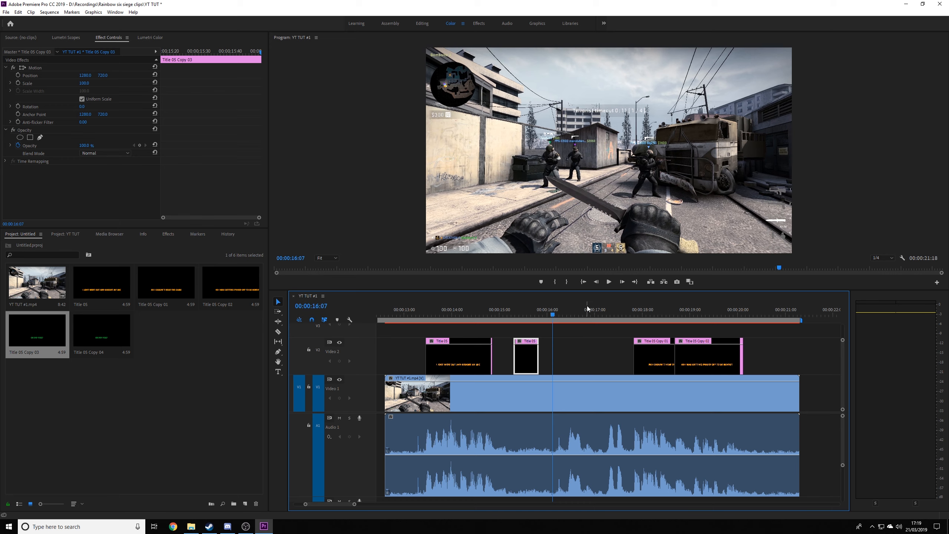
pyautogui.click(607, 282)
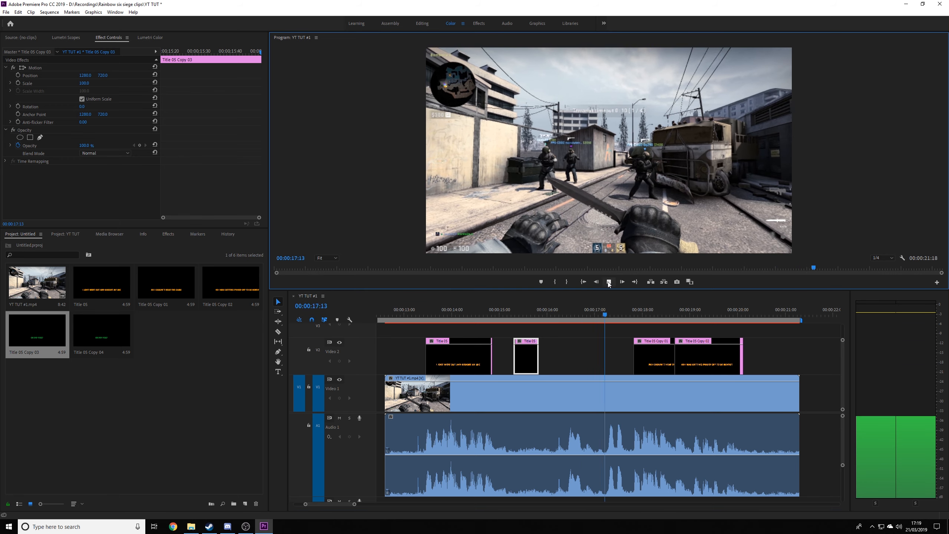
pyautogui.click(608, 282)
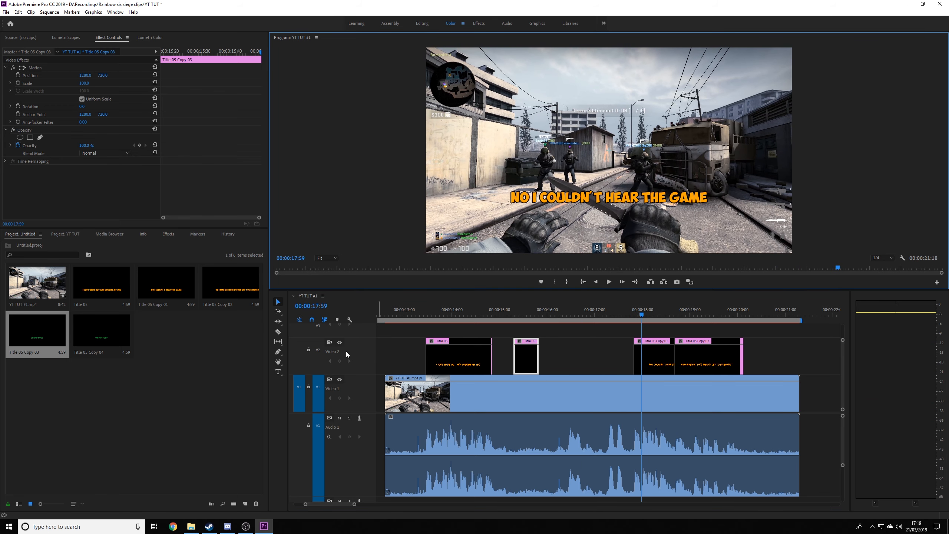
# - Change the text of Title 05 Copy 04 to "WHERE FROM?", centre it horizontally, and close the title editor
pyautogui.click(101, 335)
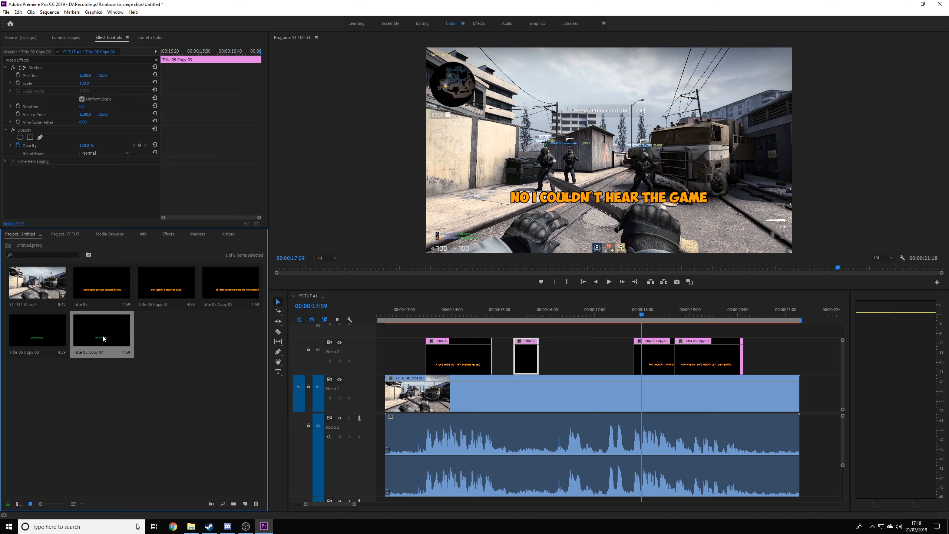
pyautogui.doubleClick(103, 338)
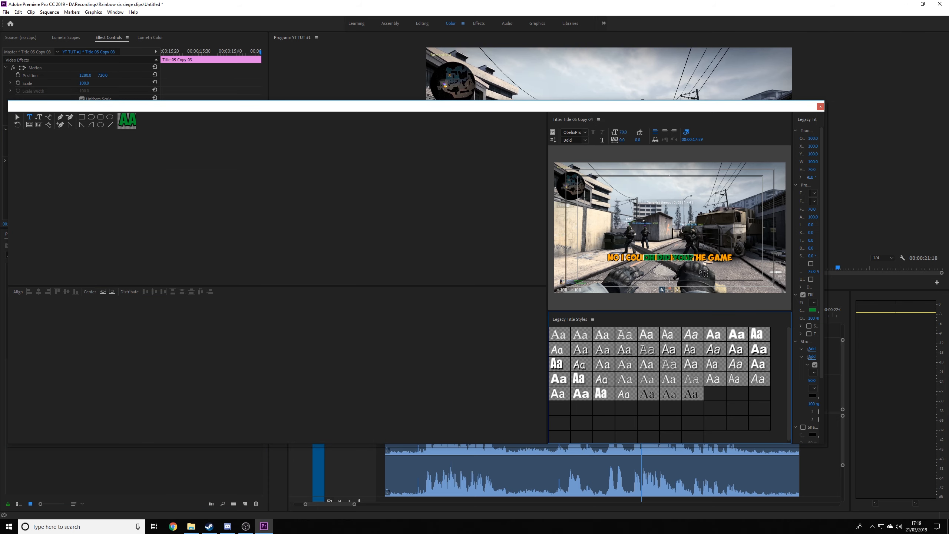
pyautogui.moveTo(693, 258); pyautogui.dragTo(597, 261)
pyautogui.write('WHERE F')
pyautogui.write('ROM')
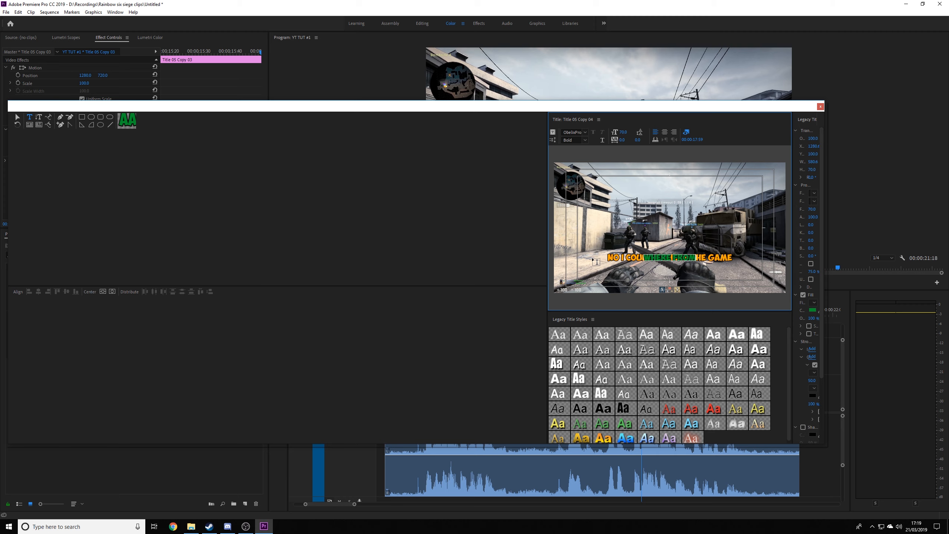
pyautogui.write('?I')
pyautogui.click(112, 291)
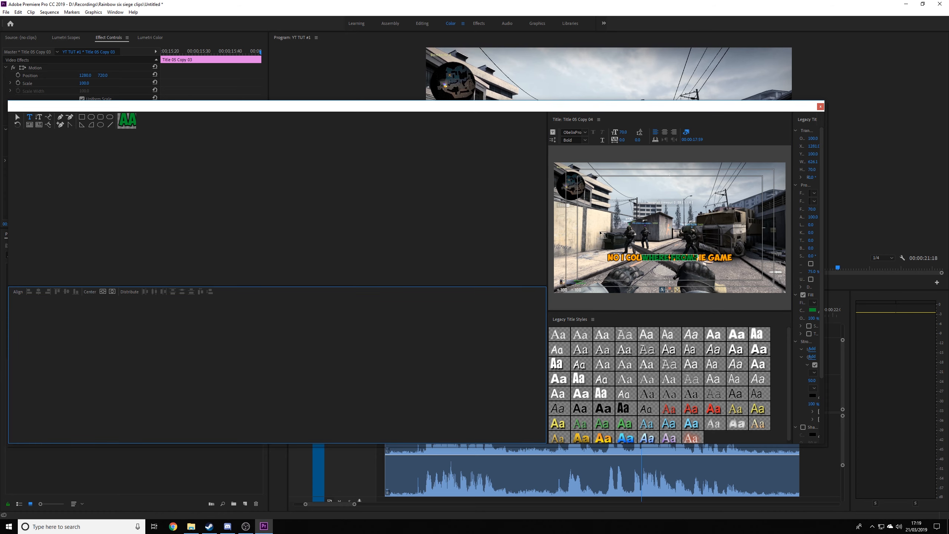
pyautogui.click(820, 106)
# - Place Title 05 Copy 04 on Video 2 just before Title 05 Copy 01, trimmed to about a quarter of a second
pyautogui.moveTo(109, 332); pyautogui.dragTo(620, 356)
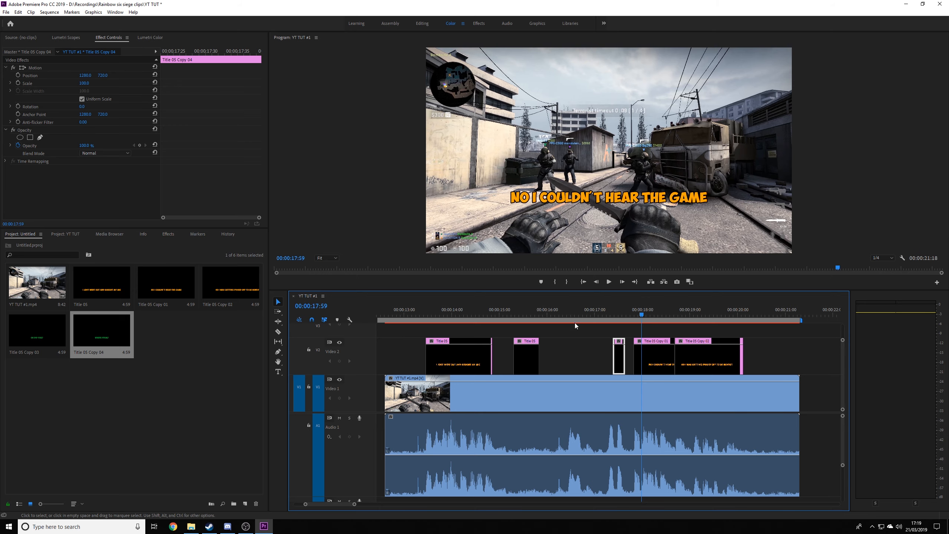
# - Find where the second speaker starts talking and move the "OH DID YOU?" title to start at 00:00:16:26
pyautogui.click(548, 314)
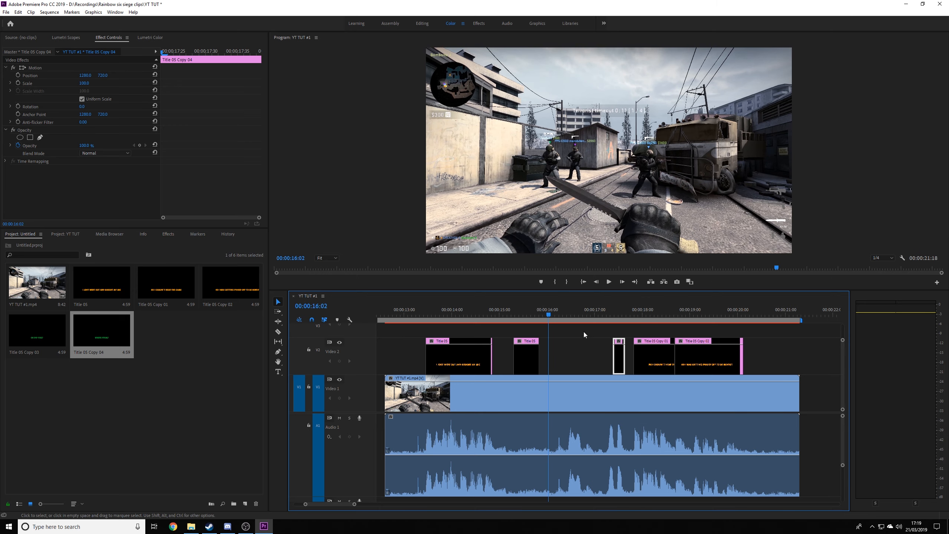
pyautogui.click(609, 282)
pyautogui.click(610, 283)
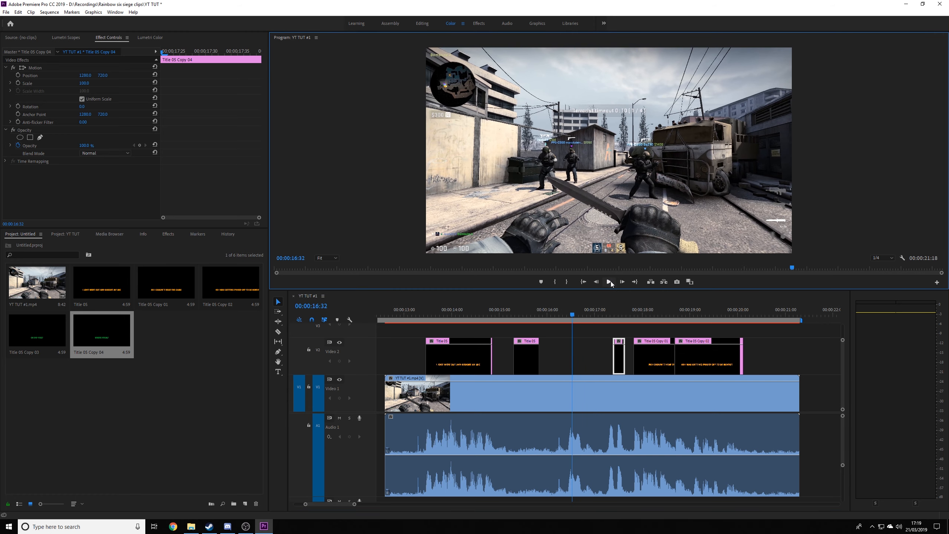
pyautogui.press('Left')
pyautogui.press('Left')
pyautogui.press('Left')
pyautogui.press('Left')
pyautogui.press('Left')
pyautogui.press('Left')
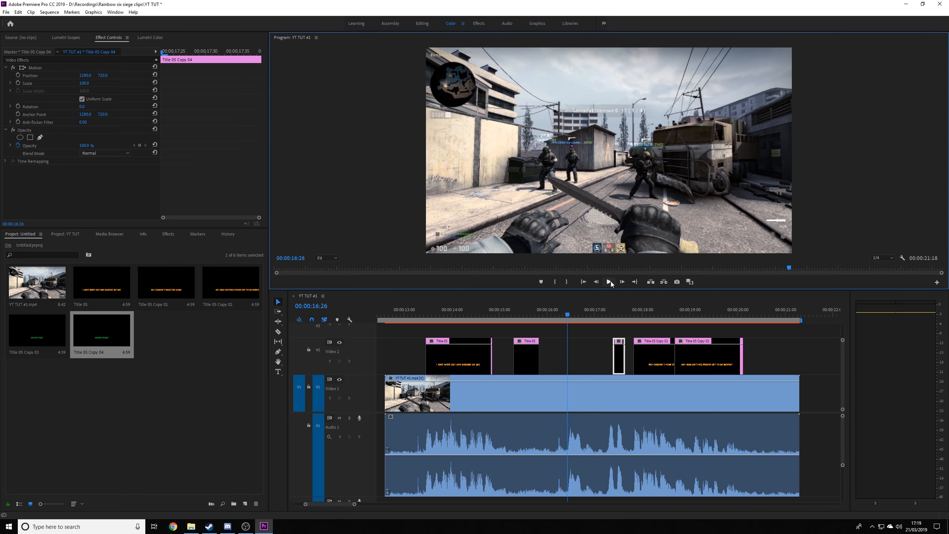
pyautogui.moveTo(519, 355); pyautogui.dragTo(577, 358)
# - Move the "WHERE FROM?" title to start at about 00:00:17:17 and extend its end to about 00:00:17:37, matching the speech
pyautogui.click(550, 312)
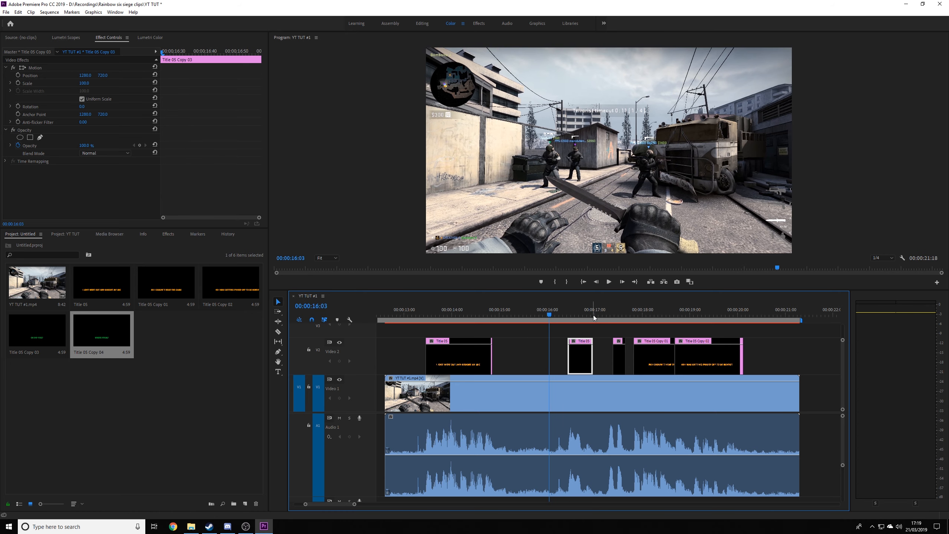
pyautogui.click(608, 282)
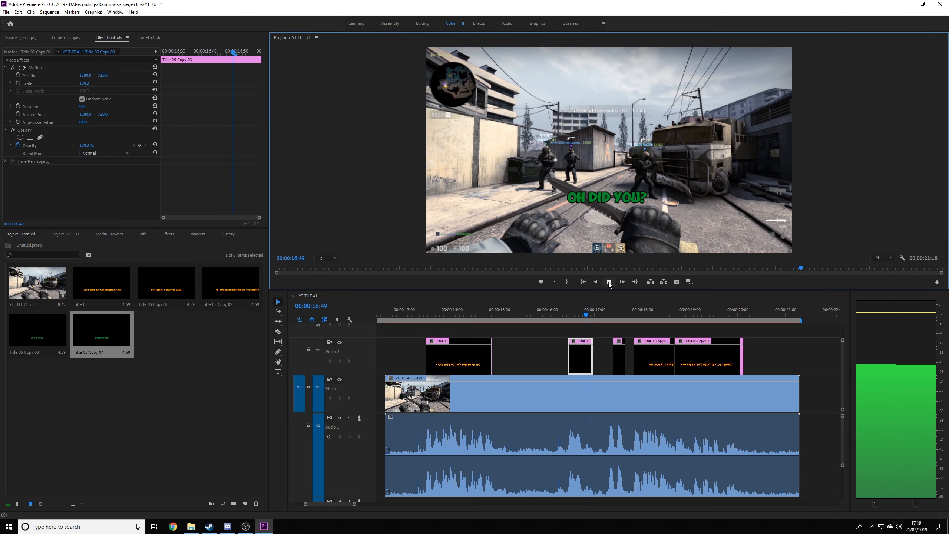
pyautogui.click(608, 282)
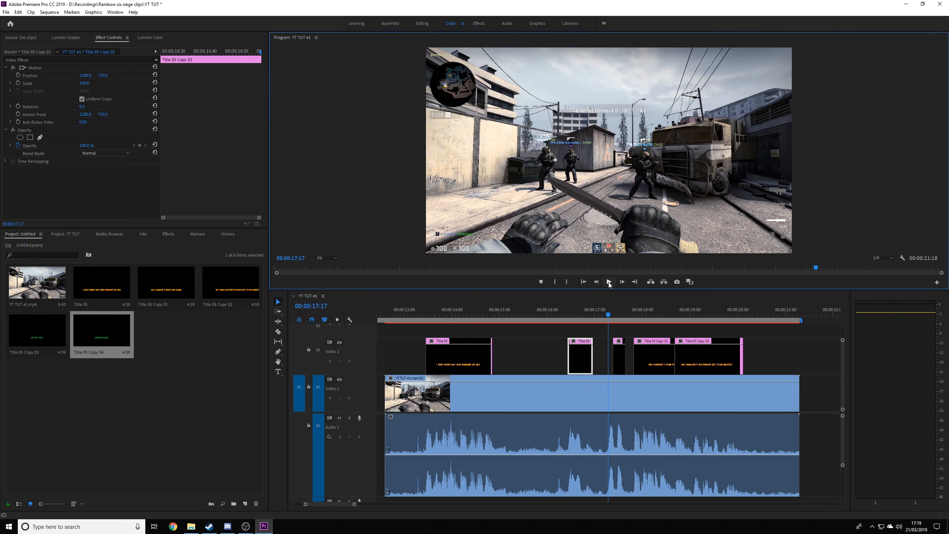
pyautogui.moveTo(619, 341); pyautogui.dragTo(606, 316)
pyautogui.click(608, 281)
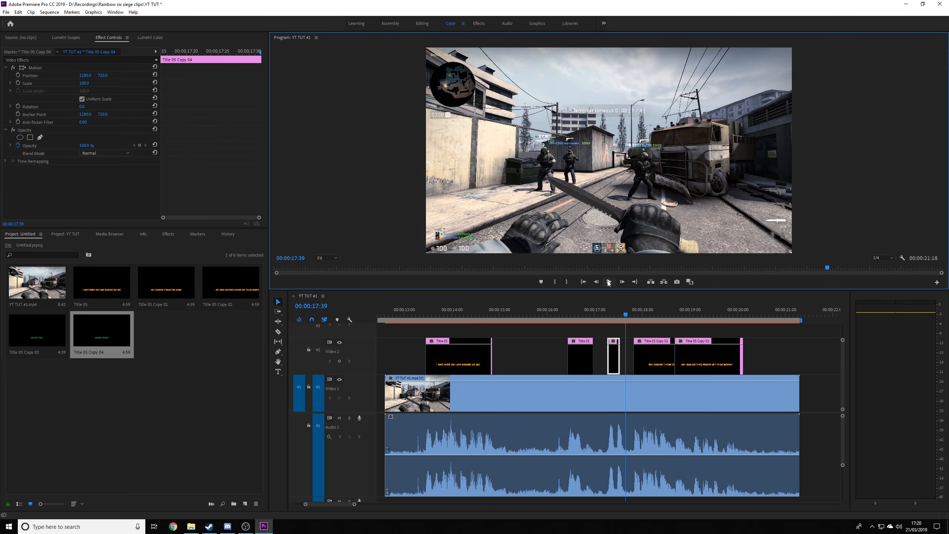
pyautogui.click(608, 281)
pyautogui.moveTo(619, 353); pyautogui.dragTo(623, 353)
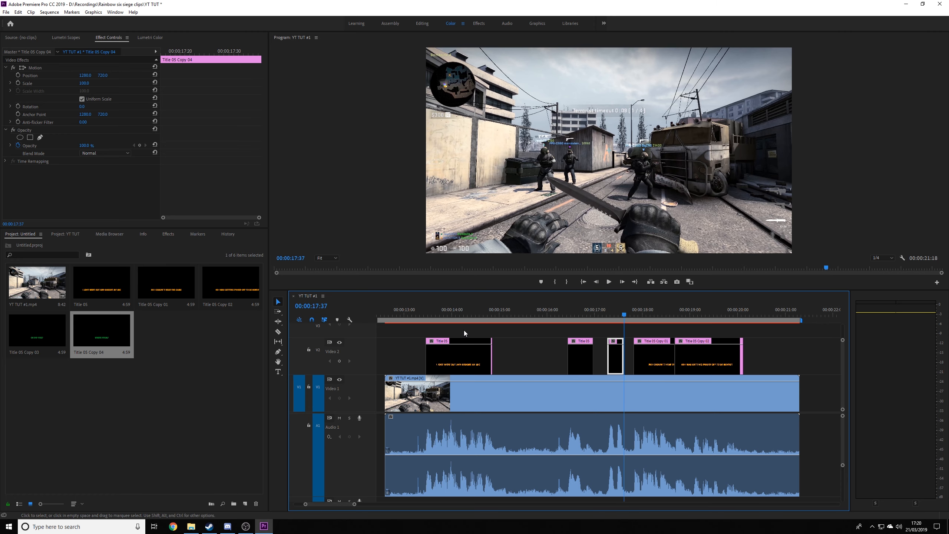
# - Save the project and review the subtitled clip full screen from its start at 00:00:12:37
pyautogui.click(386, 313)
pyautogui.click(374, 220)
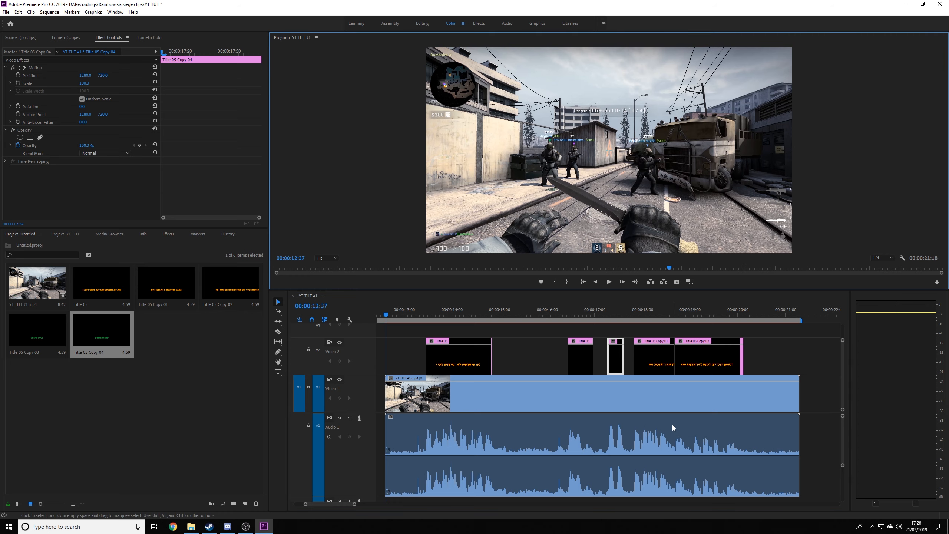
pyautogui.press('`')
pyautogui.hotkey('ctrl', 's')
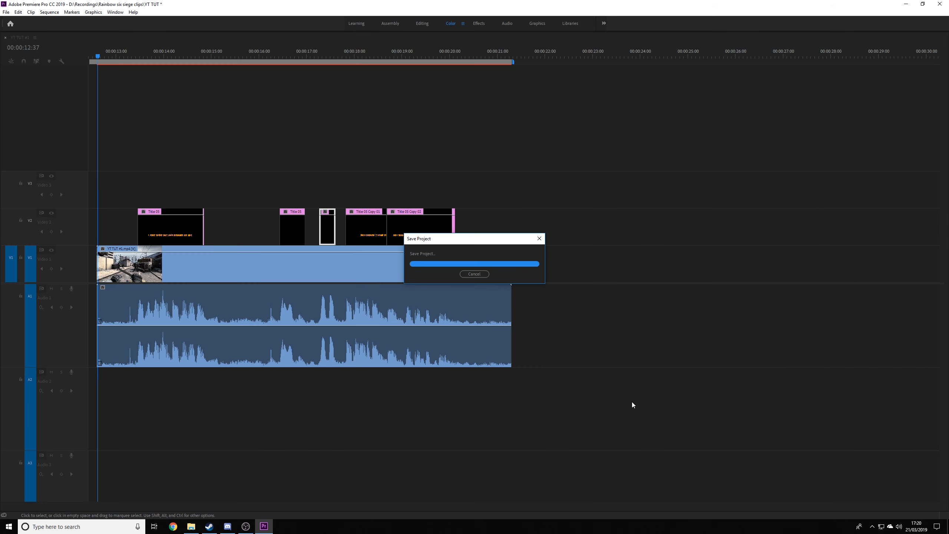
pyautogui.press('`')
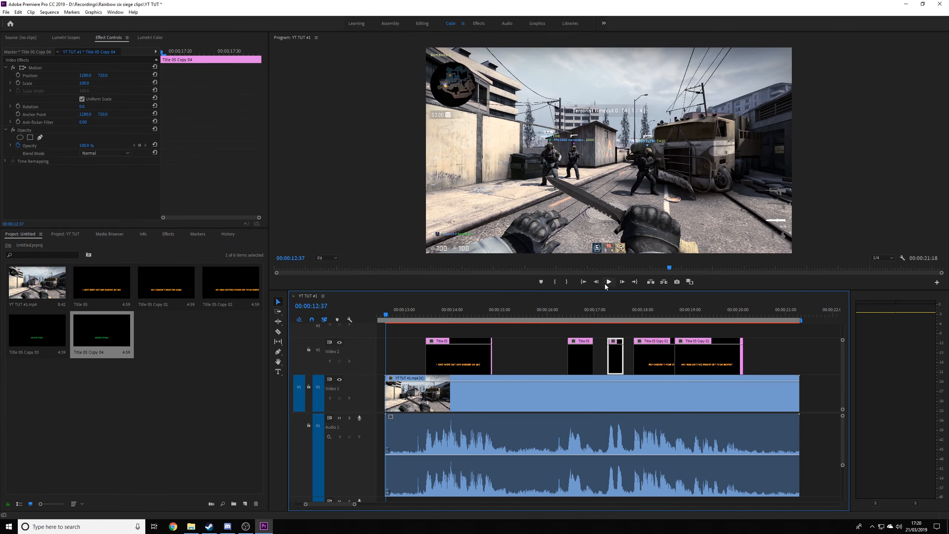
pyautogui.press('space')
pyautogui.press('`')
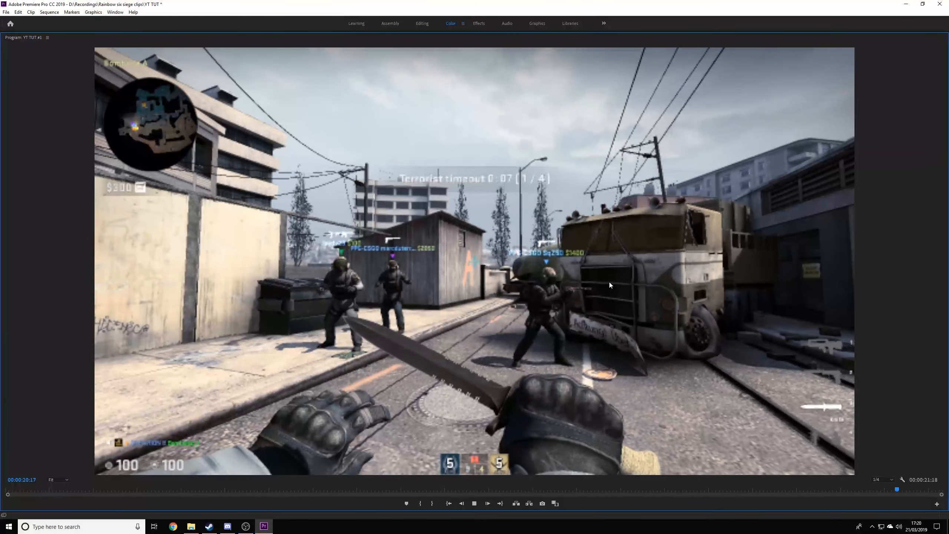
pyautogui.click(477, 504)
pyautogui.click(475, 504)
pyautogui.press('`')
# - Open the "I JUST WENT OUT AND BOUGHT MY MIC" title, Title 01, with its properties widened, and set the text fill colour to white
pyautogui.scroll(-1, 557, 389)
pyautogui.scroll(1, 558, 388)
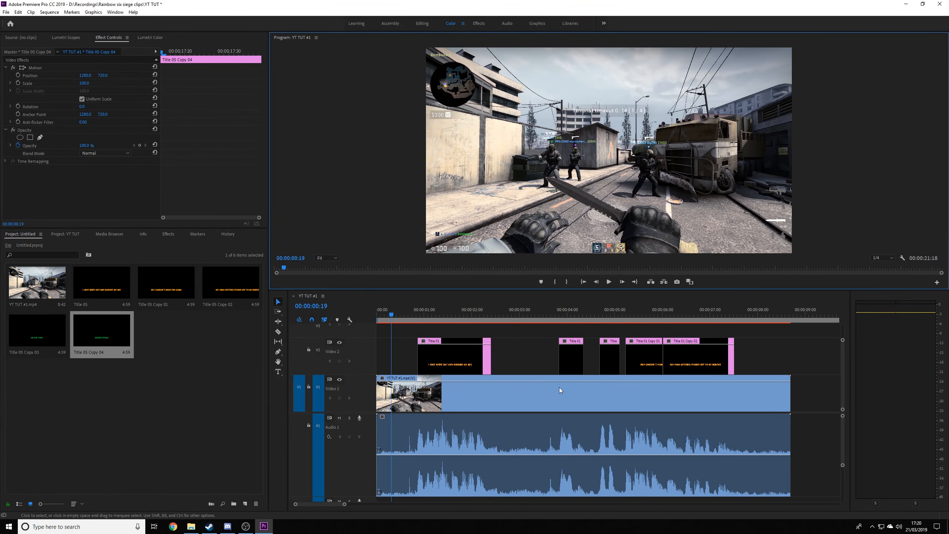
pyautogui.doubleClick(454, 363)
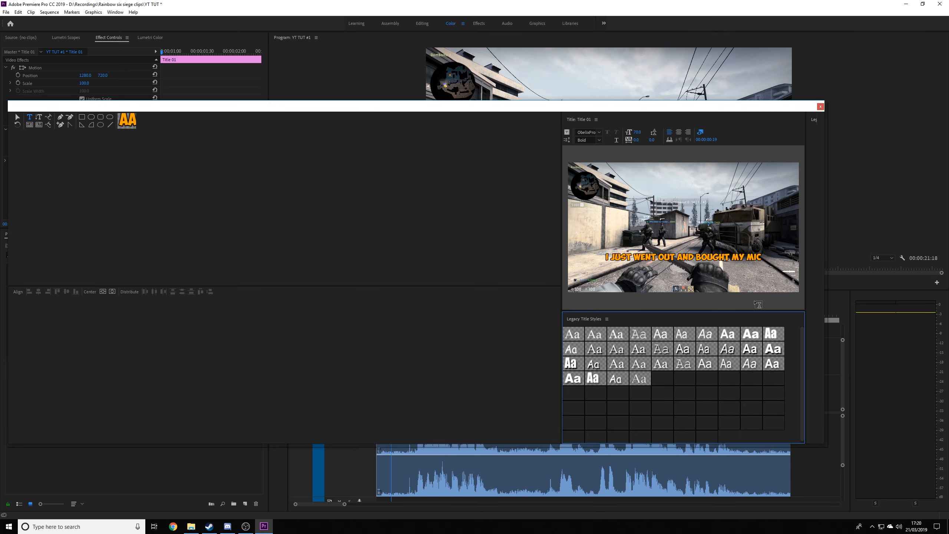
pyautogui.moveTo(561, 222); pyautogui.dragTo(375, 222)
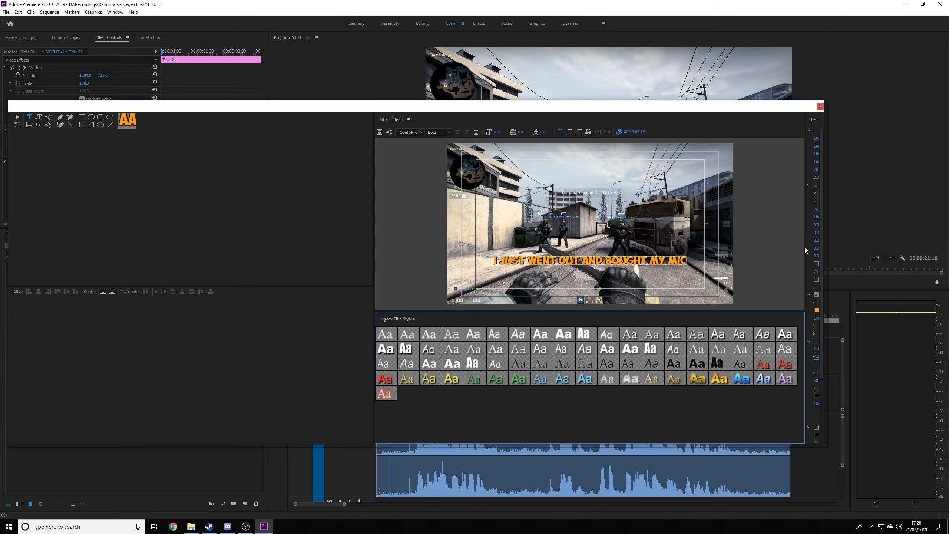
pyautogui.moveTo(807, 250); pyautogui.dragTo(741, 250)
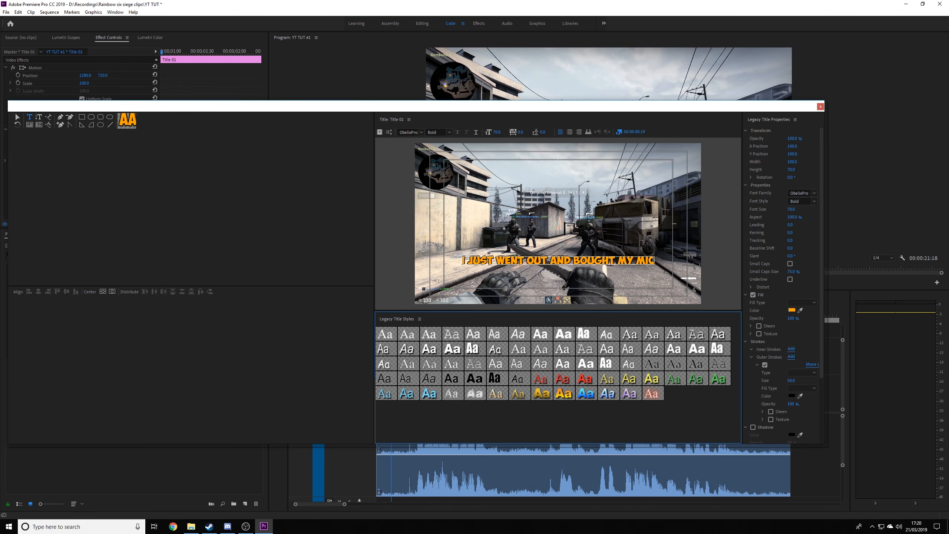
pyautogui.click(791, 310)
pyautogui.moveTo(462, 240); pyautogui.dragTo(368, 353)
pyautogui.click(556, 223)
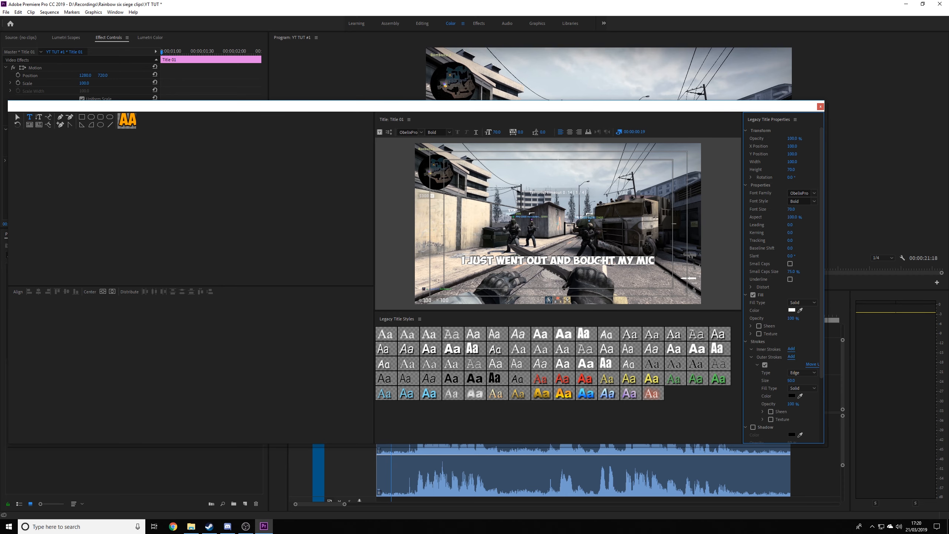
# - Try red as the outer stroke colour of the Title 01 text
pyautogui.click(791, 396)
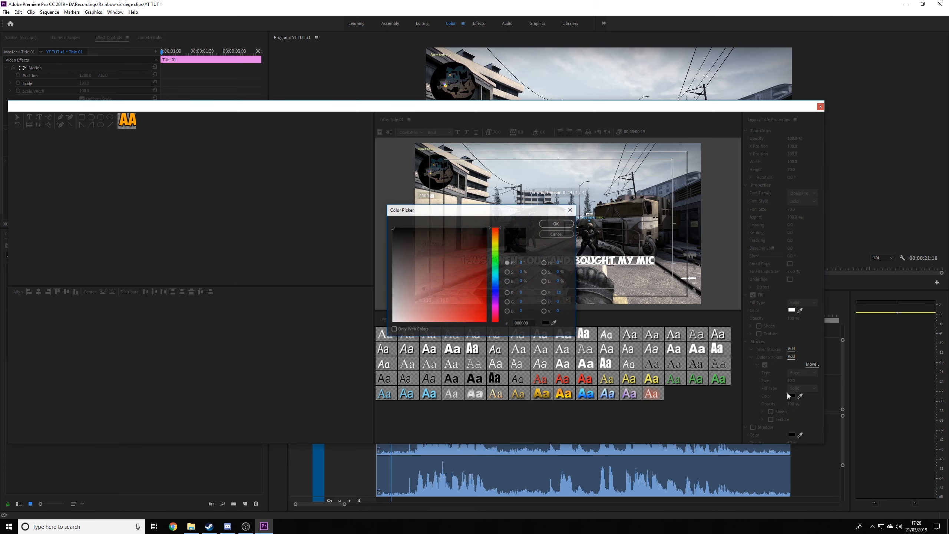
pyautogui.moveTo(477, 261); pyautogui.dragTo(489, 331)
pyautogui.click(553, 226)
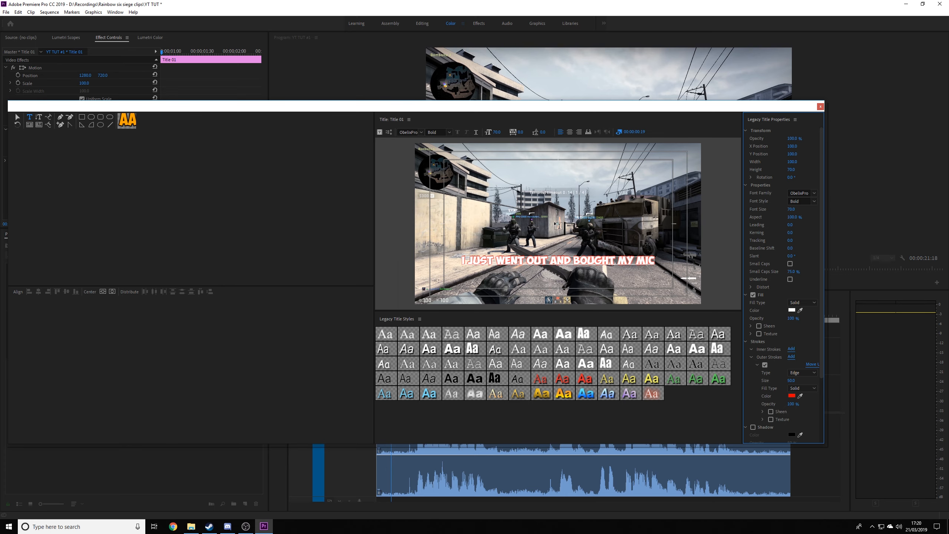
# - Set the outer stroke colour of the Title 01 text to blue 00A2FF and close the title editor
pyautogui.click(791, 396)
pyautogui.moveTo(496, 228); pyautogui.dragTo(498, 280)
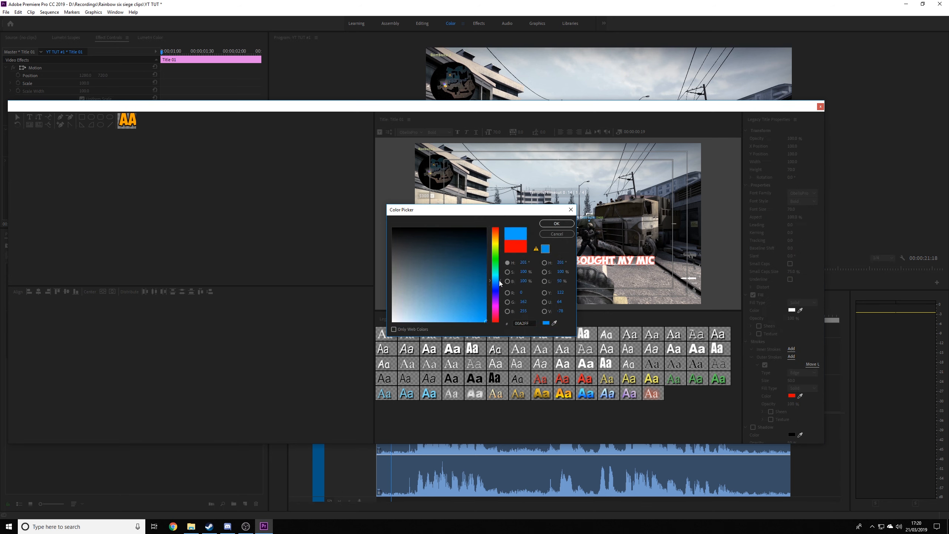
pyautogui.click(567, 226)
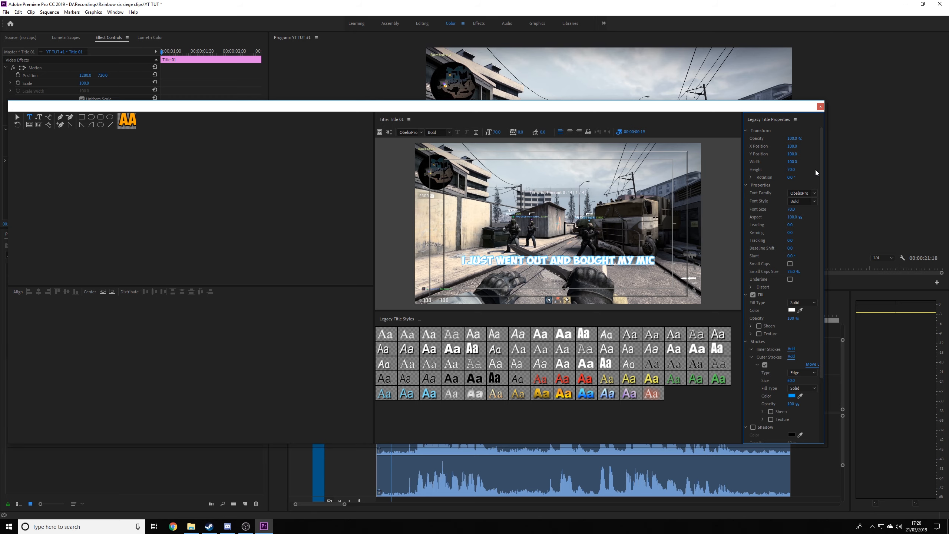
pyautogui.click(819, 107)
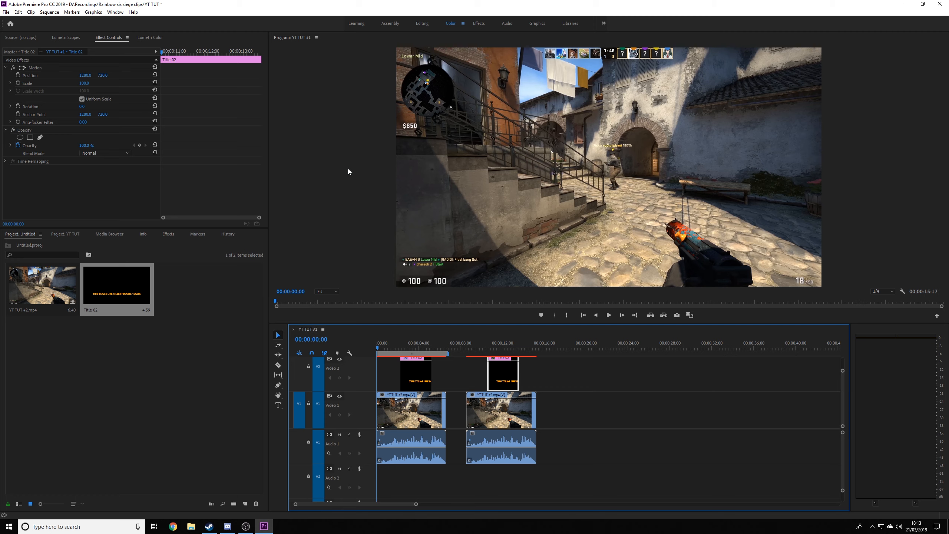
# - Play the YT TUT #2 gameplay clip full screen from the start to review its orange subtitle, then stop playback
pyautogui.click(608, 314)
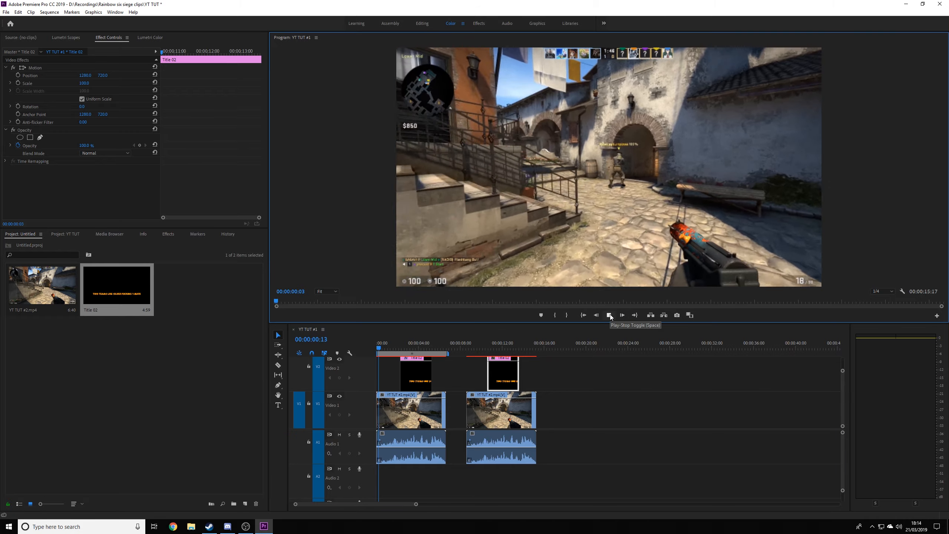
pyautogui.press('`')
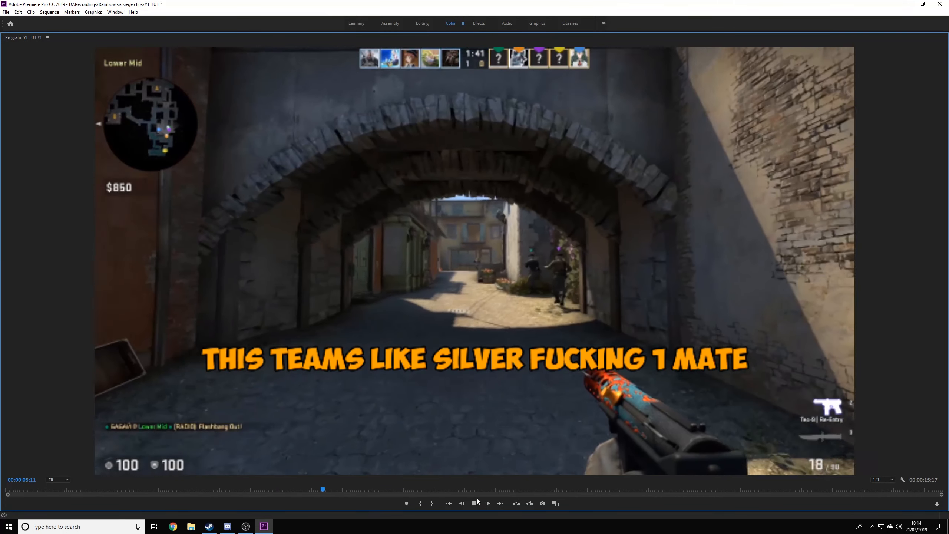
pyautogui.click(474, 503)
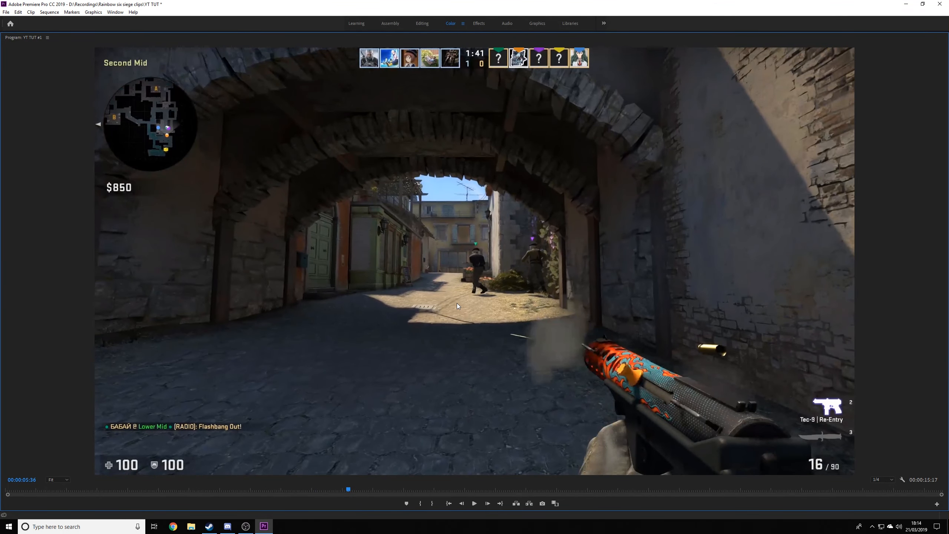
# - Play the second copy of the gameplay clip full screen to review its subtitle, and return to the normal workspace
pyautogui.press('`')
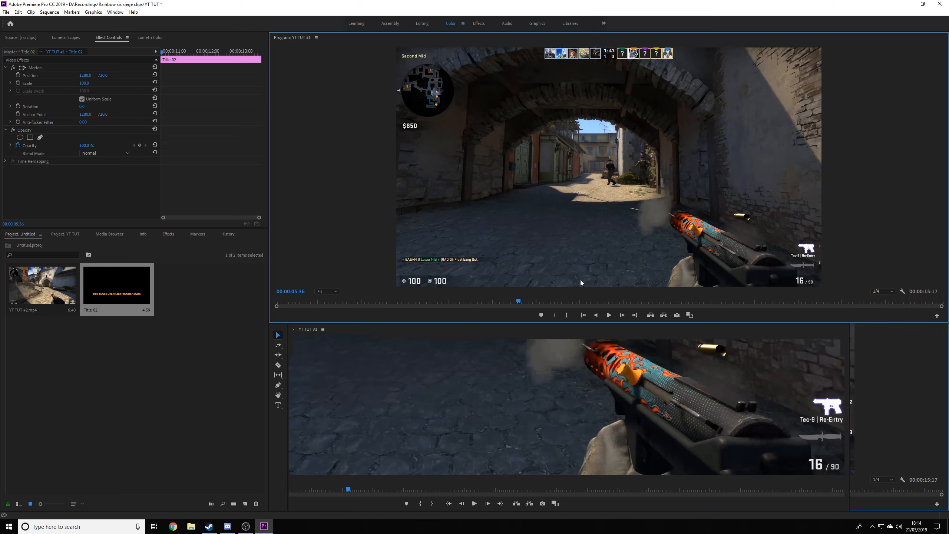
pyautogui.click(476, 344)
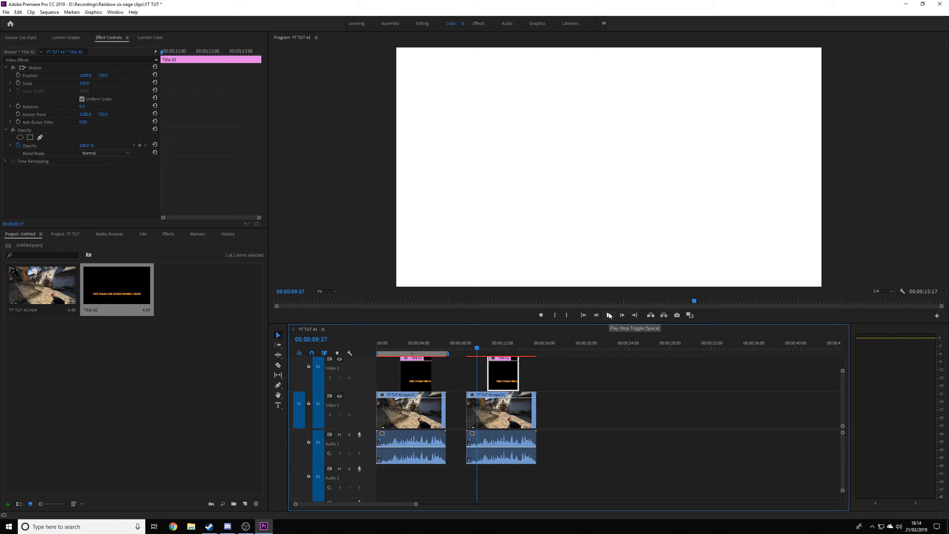
pyautogui.click(608, 315)
pyautogui.press('`')
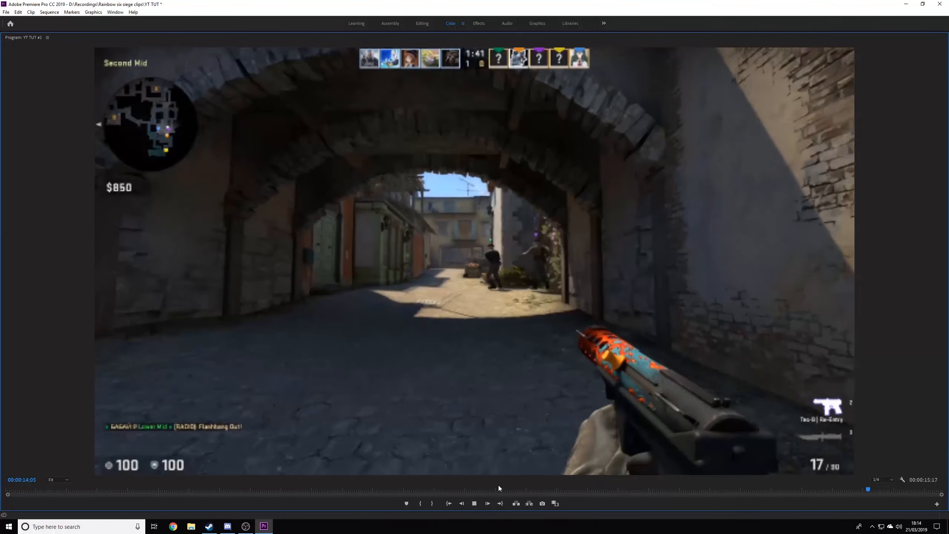
pyautogui.click(474, 503)
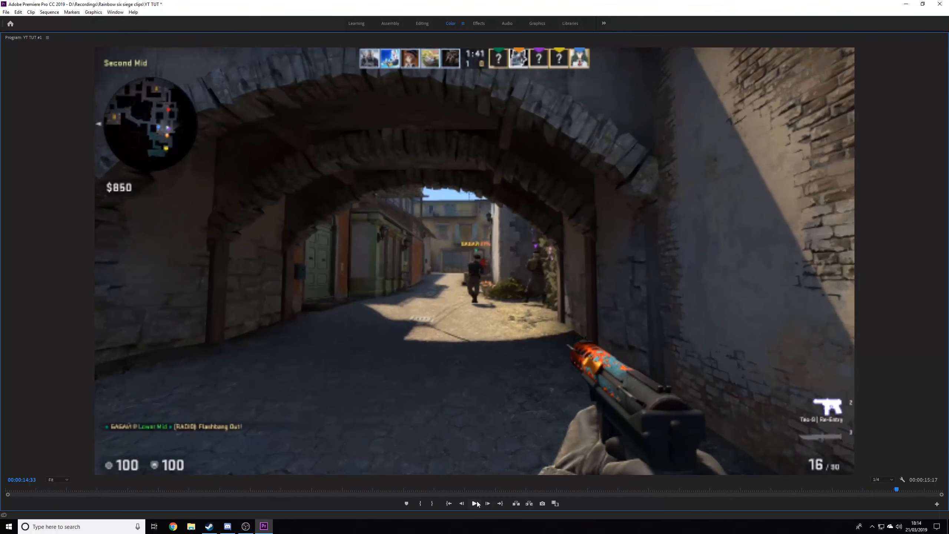
pyautogui.press('`')
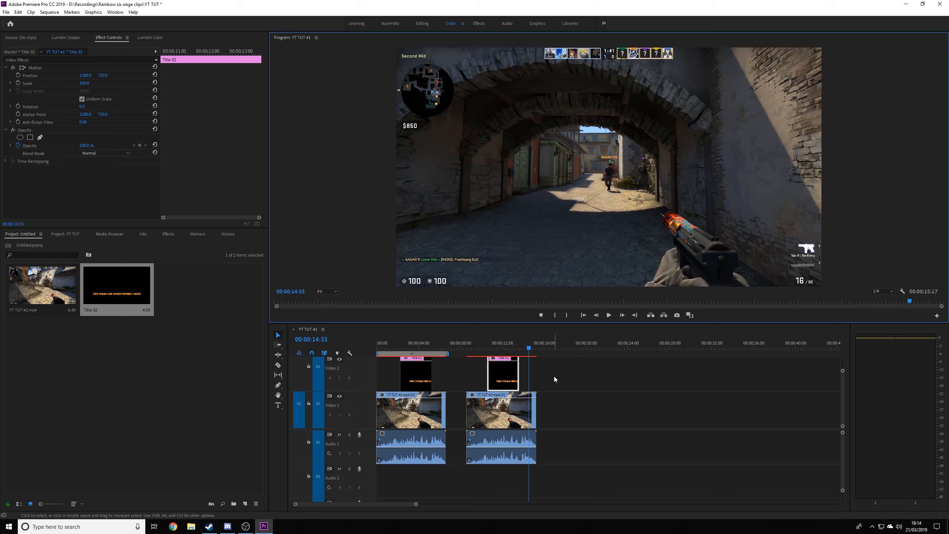
# - Find the Crop video effect and apply it to the second Title 02 subtitle clip, bringing its crop settings into view
pyautogui.click(499, 413)
pyautogui.click(499, 379)
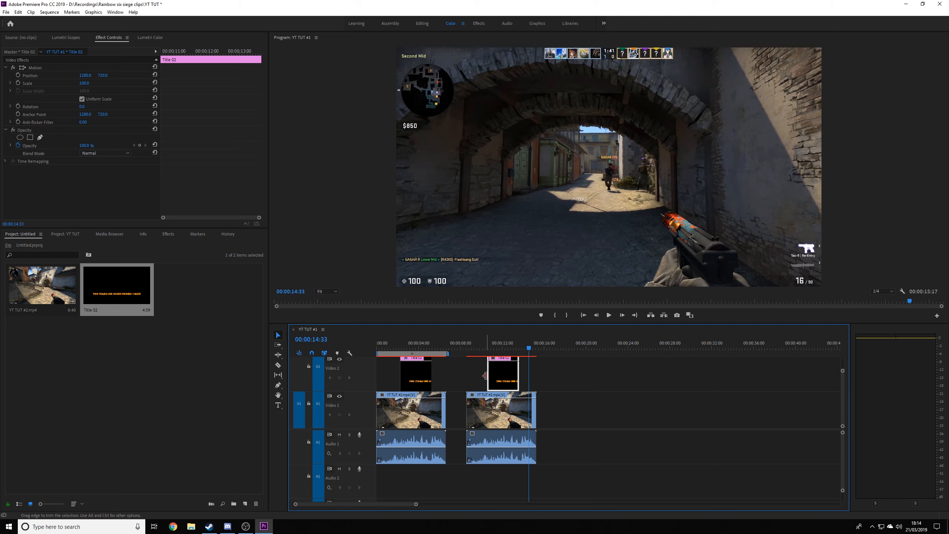
pyautogui.click(518, 379)
pyautogui.click(497, 349)
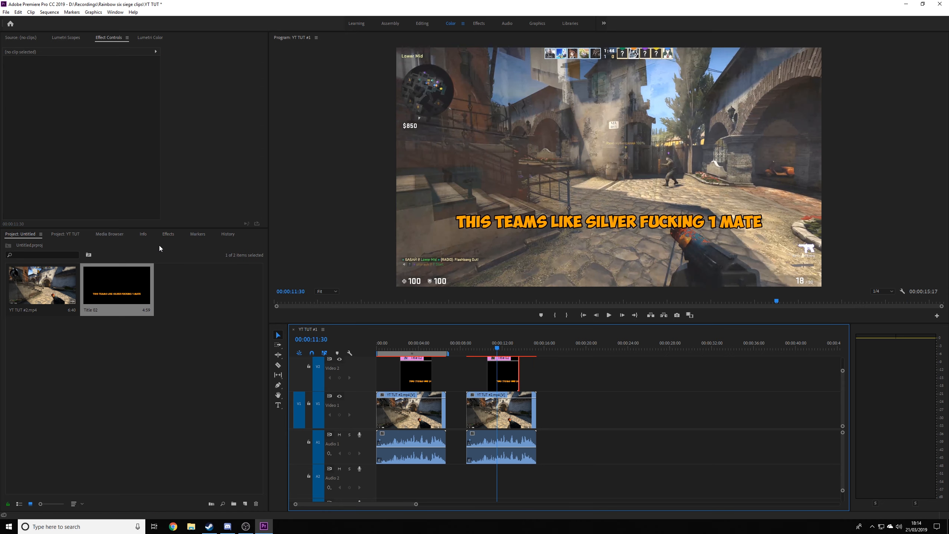
pyautogui.click(166, 236)
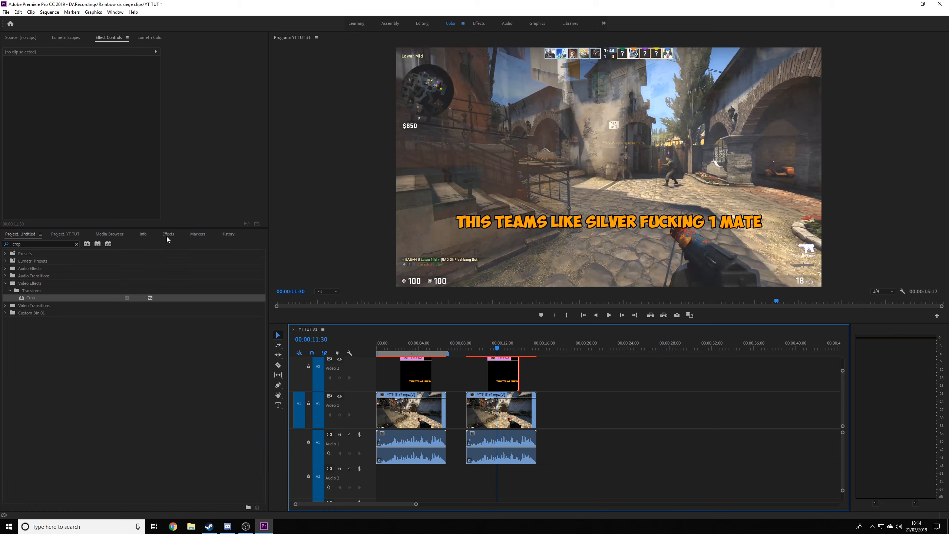
pyautogui.click(76, 244)
pyautogui.click(45, 243)
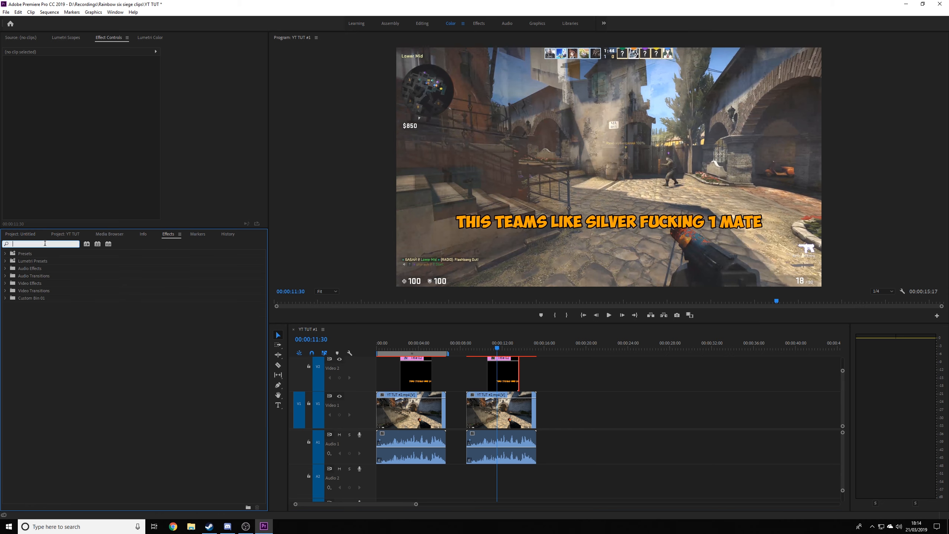
pyautogui.write('crop')
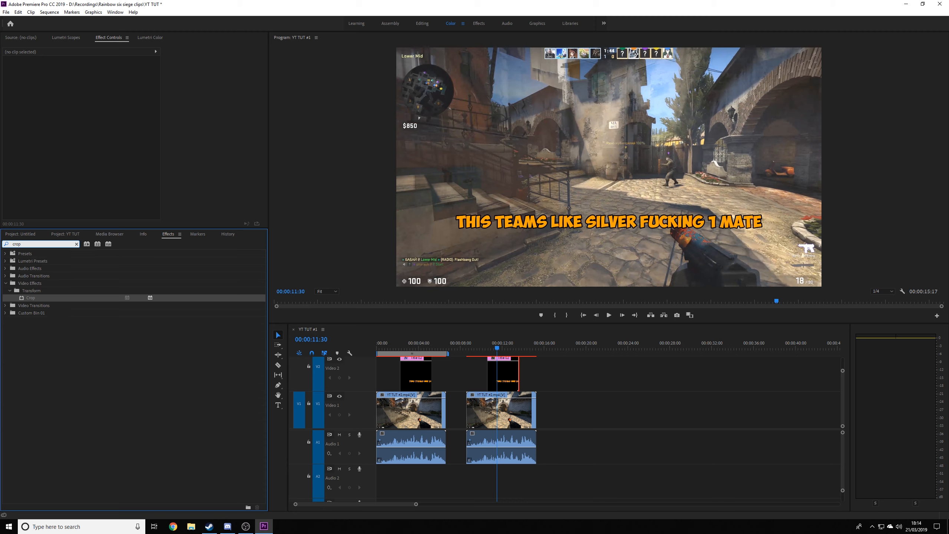
pyautogui.moveTo(34, 300); pyautogui.dragTo(505, 378)
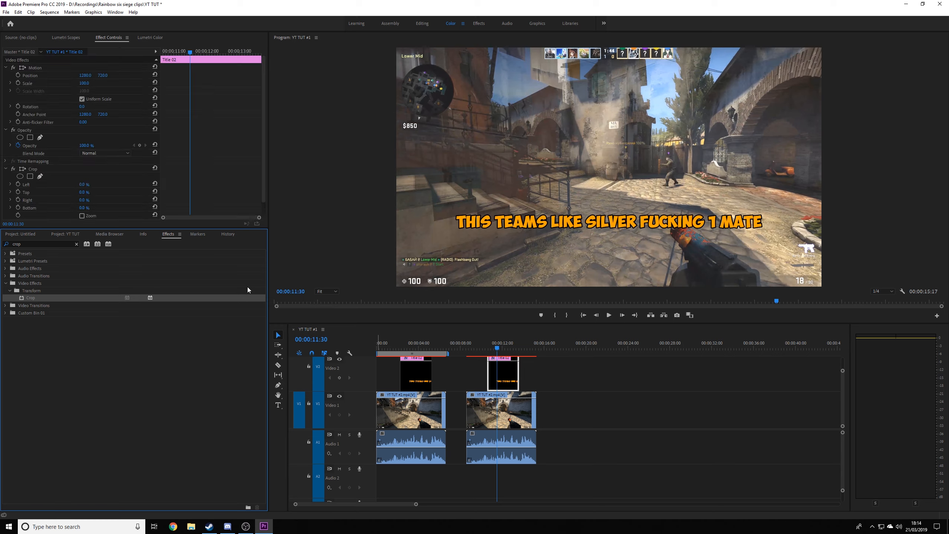
pyautogui.scroll(-1, 106, 161)
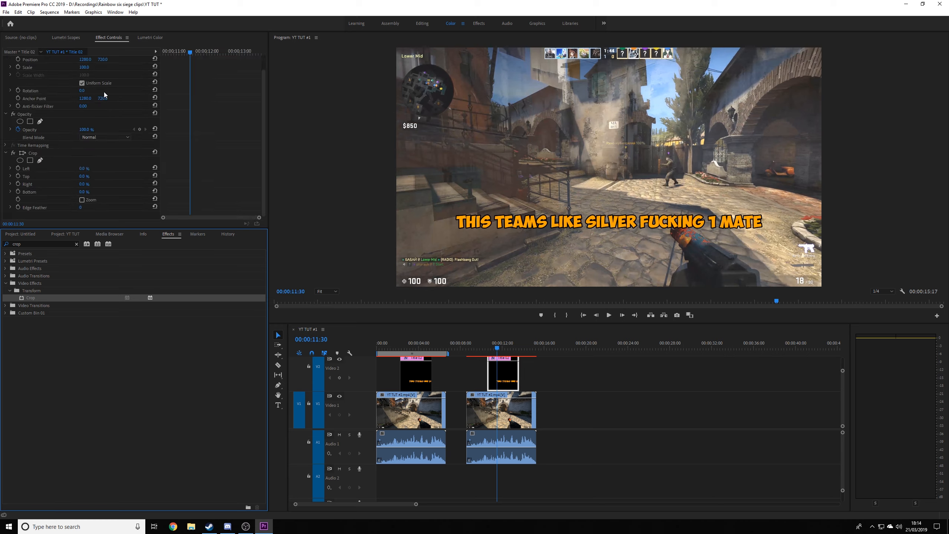
pyautogui.click(104, 40)
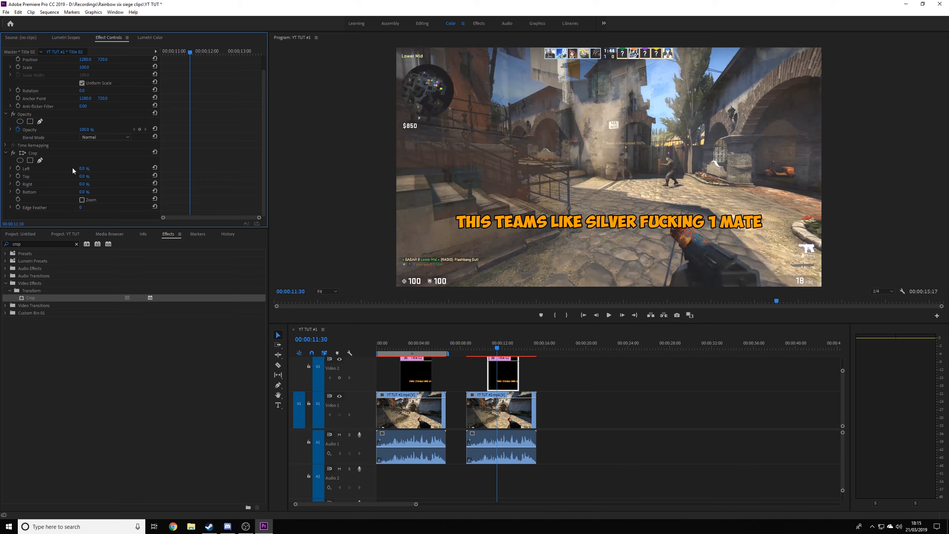
# - Start keyframing Crop Right at 00:00:10:36, where the subtitle begins, and set it to 56% so only "THIS TEAMS LIKE" shows
pyautogui.moveTo(501, 347); pyautogui.dragTo(489, 351)
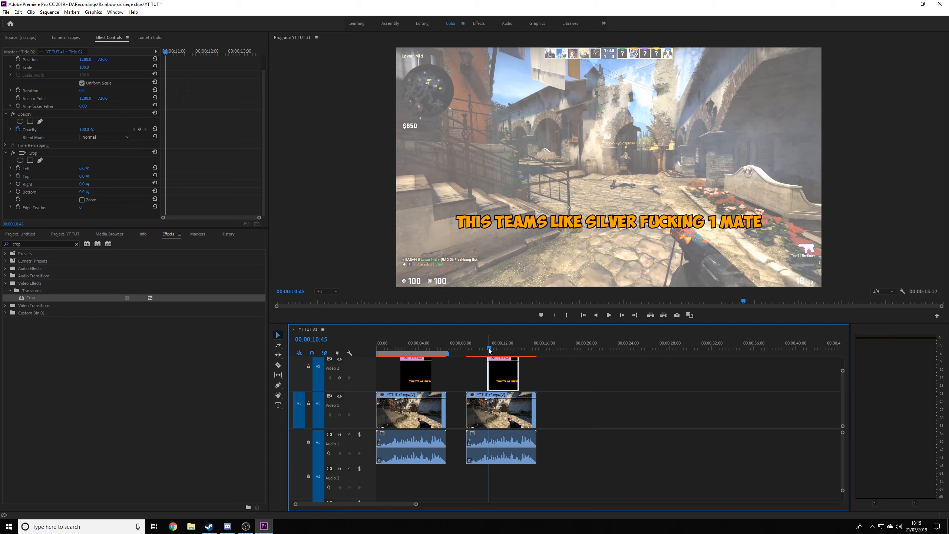
pyautogui.moveTo(489, 349); pyautogui.dragTo(487, 350)
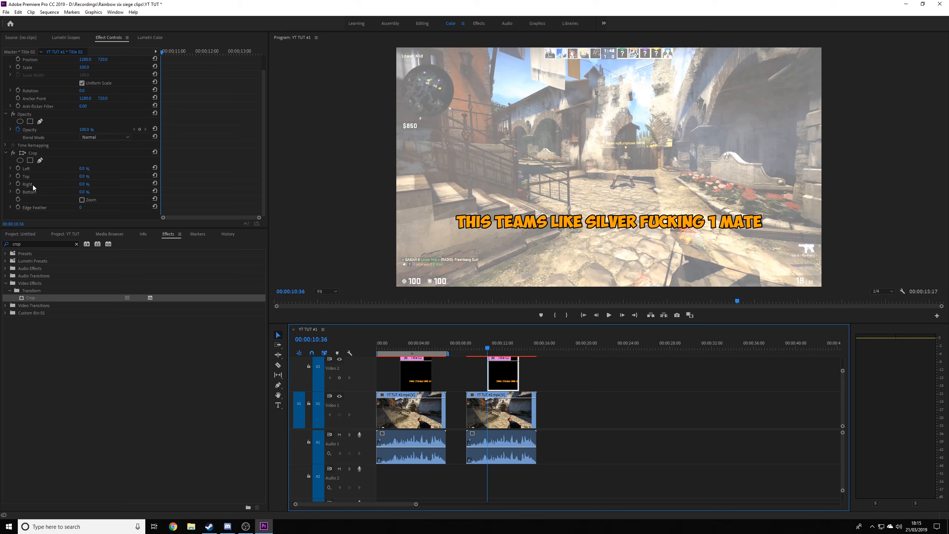
pyautogui.click(17, 184)
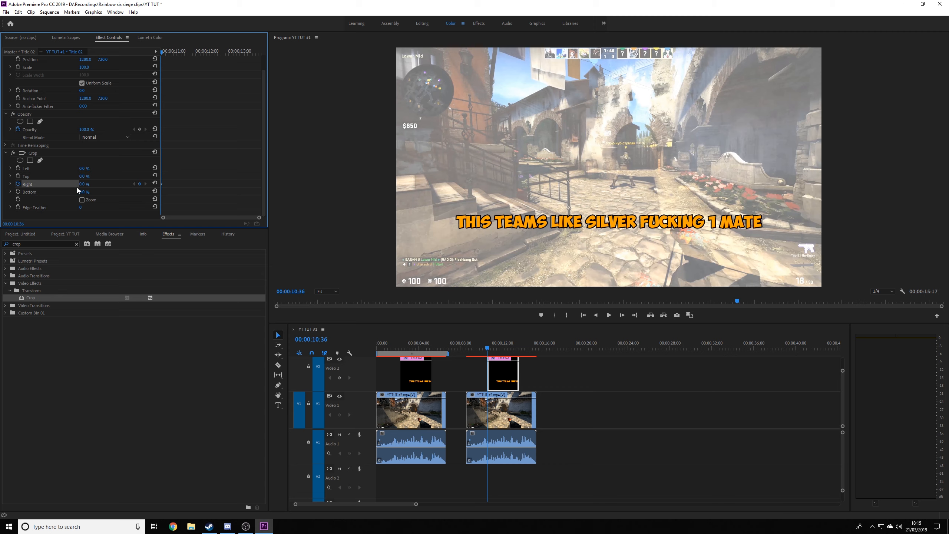
pyautogui.click(89, 183)
pyautogui.click(106, 187)
pyautogui.moveTo(84, 183); pyautogui.dragTo(105, 184)
pyautogui.click(88, 184)
pyautogui.press('Up')
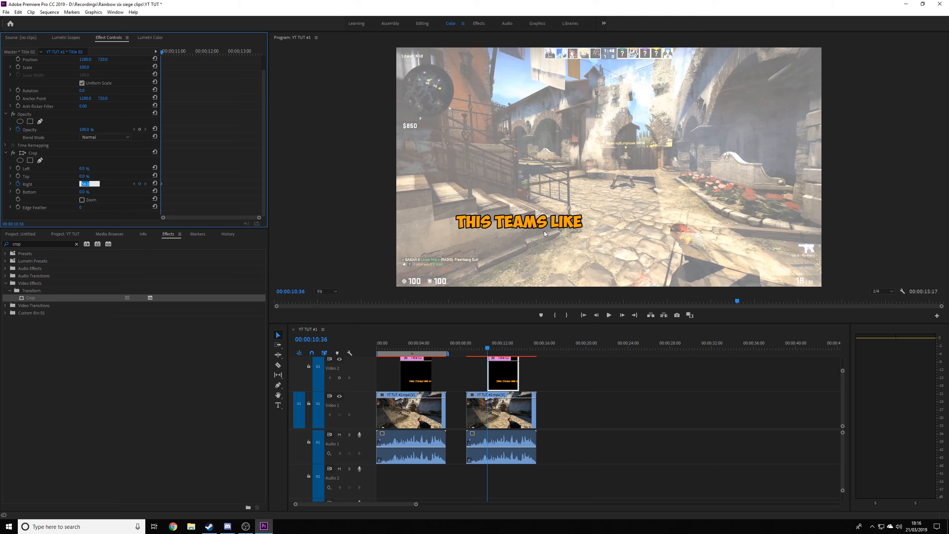
# - Play up to the next spoken word, enlarge the timeline scale, and add a Crop Right keyframe at 00:00:11:32 holding 56%
pyautogui.click(609, 315)
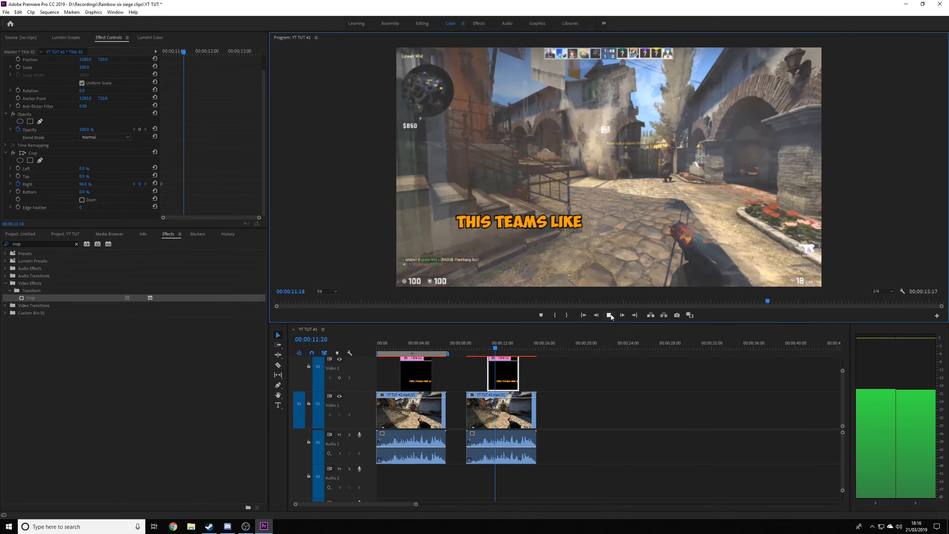
pyautogui.click(417, 505)
pyautogui.moveTo(416, 504); pyautogui.dragTo(397, 507)
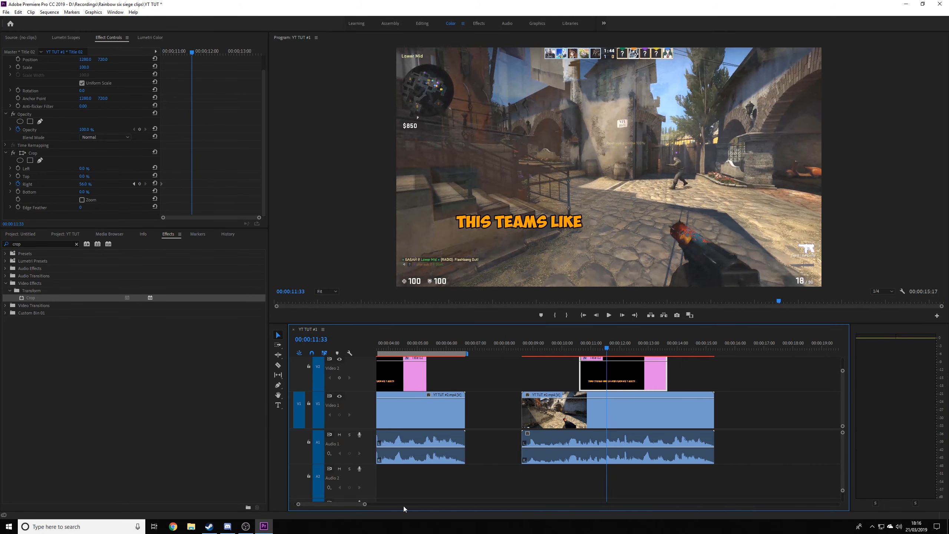
pyautogui.press('Left')
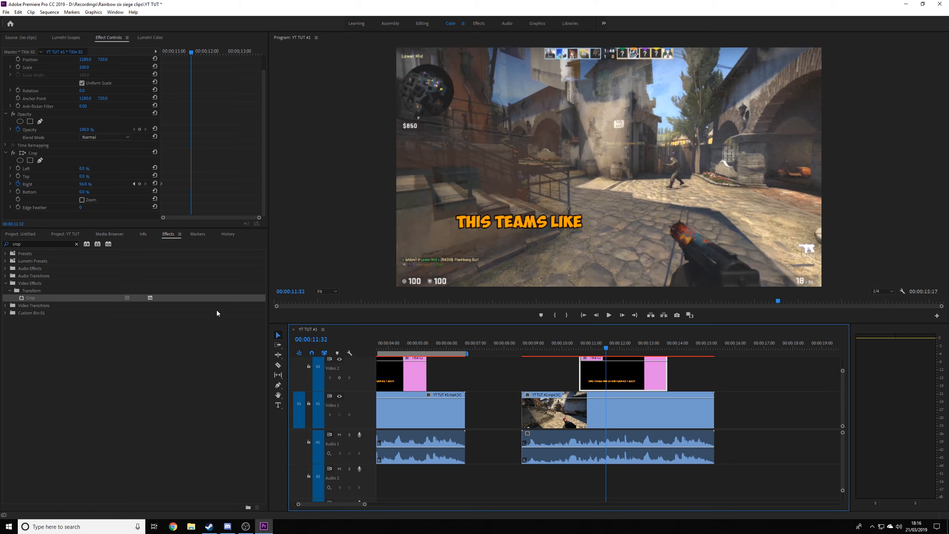
pyautogui.click(140, 183)
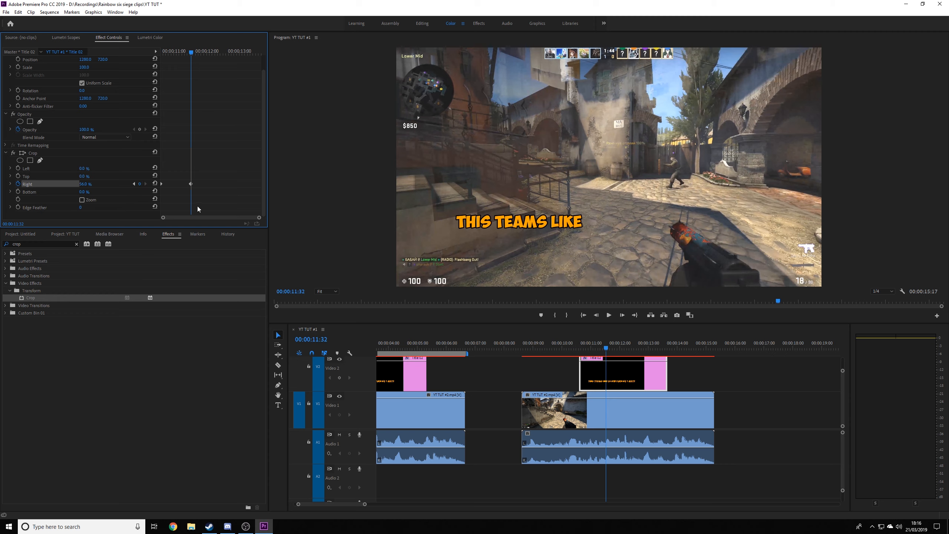
# - One frame further, at 00:00:11:33, set Crop Right to 43% to reveal the word "SILVER"
pyautogui.press('Right')
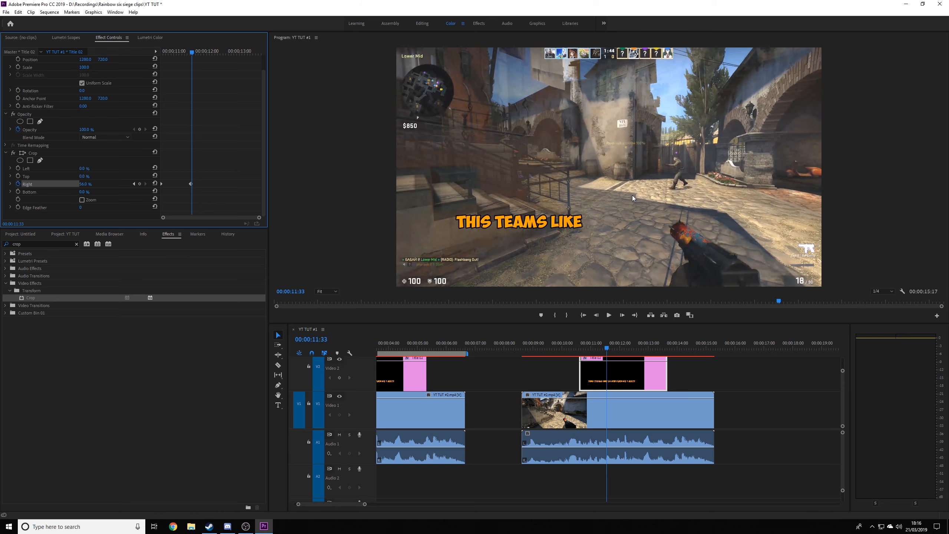
pyautogui.click(154, 184)
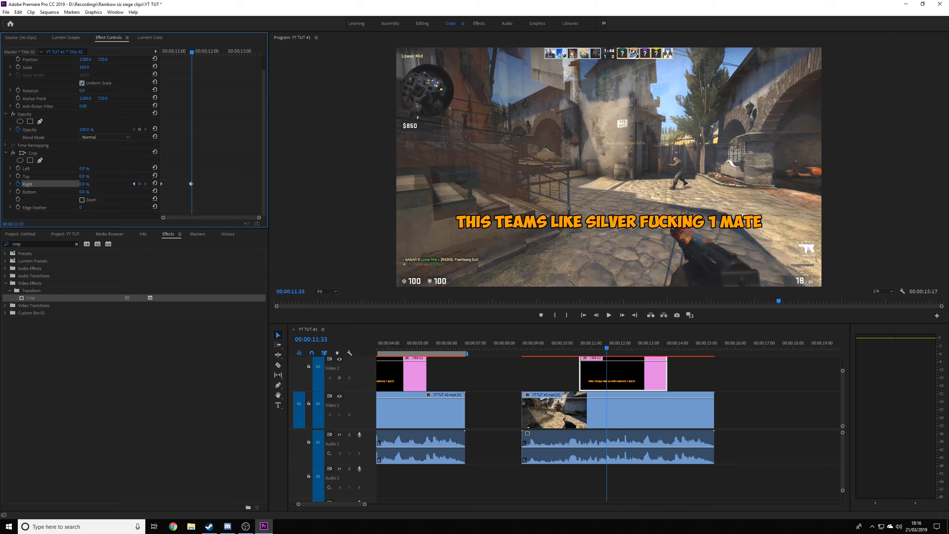
pyautogui.moveTo(84, 184)
pyautogui.mouseDown()
pyautogui.moveTo(100, 184)
pyautogui.moveTo(90, 184)
pyautogui.mouseUp()
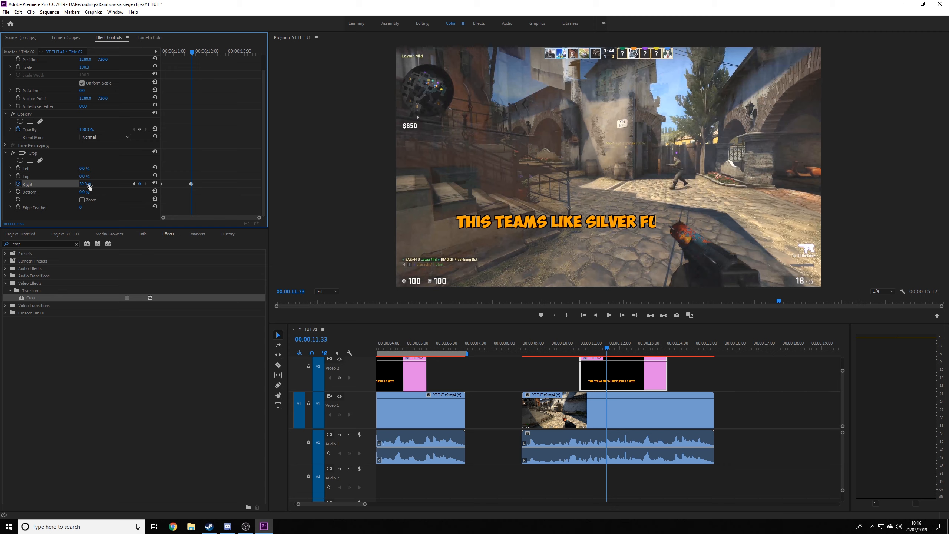
pyautogui.click(86, 185)
pyautogui.press('Up')
pyautogui.press('Up')
pyautogui.press('Up')
pyautogui.press('Up')
pyautogui.click(240, 214)
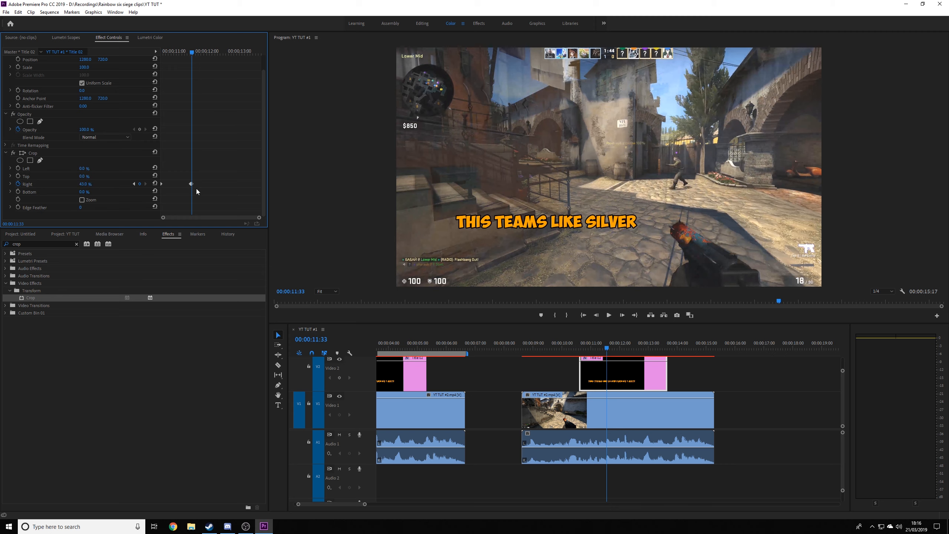
# - Check the two adjacent Crop Right keyframes frame by frame and play the subtitle from just before its start
pyautogui.press('Left')
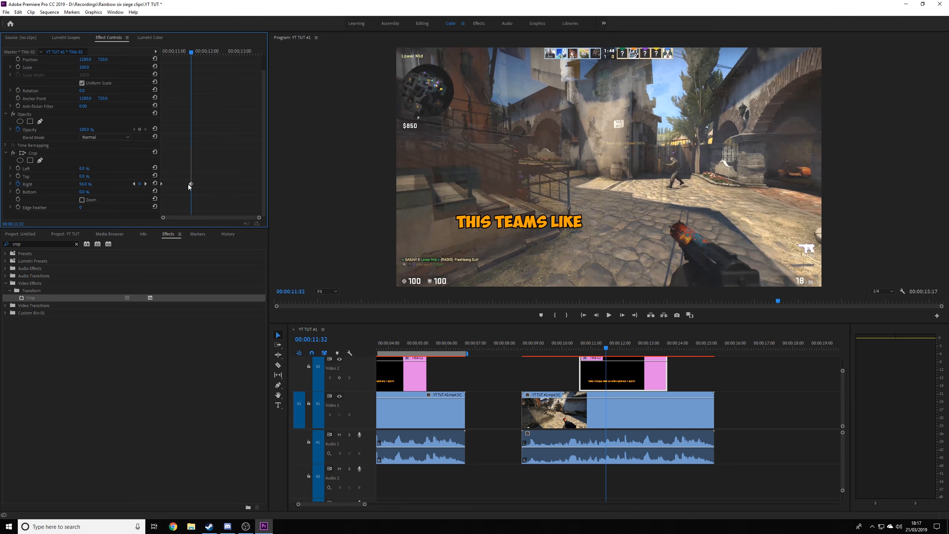
pyautogui.moveTo(188, 50)
pyautogui.mouseDown()
pyautogui.moveTo(165, 52)
pyautogui.moveTo(191, 55)
pyautogui.mouseUp()
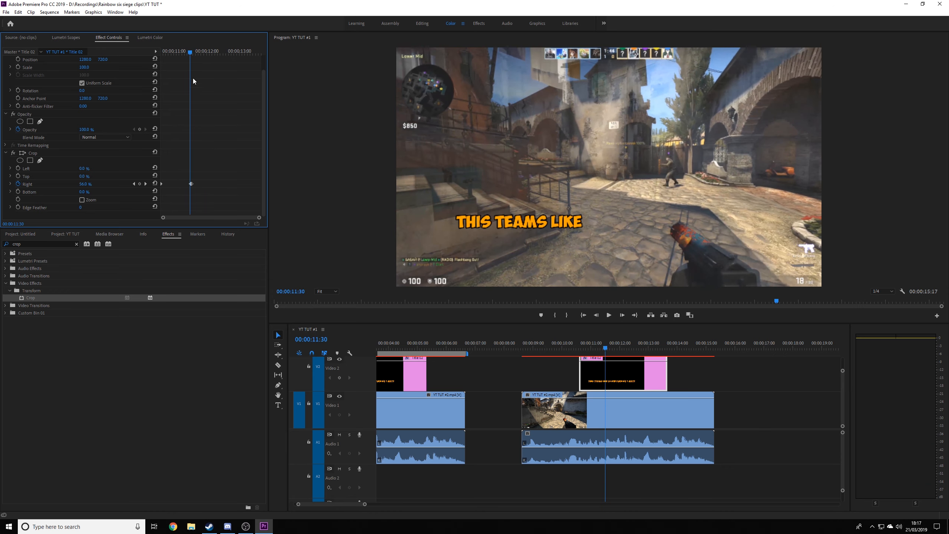
pyautogui.press('Right')
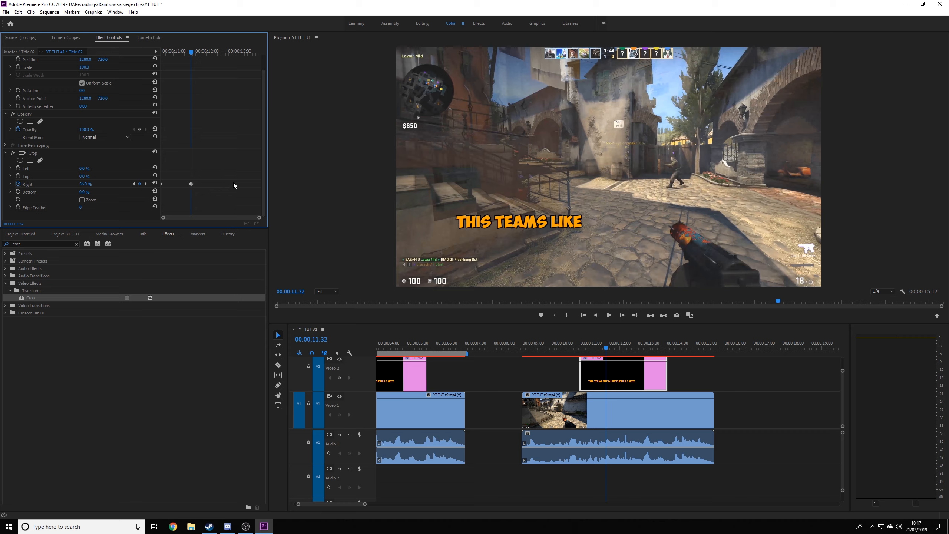
pyautogui.press('Up')
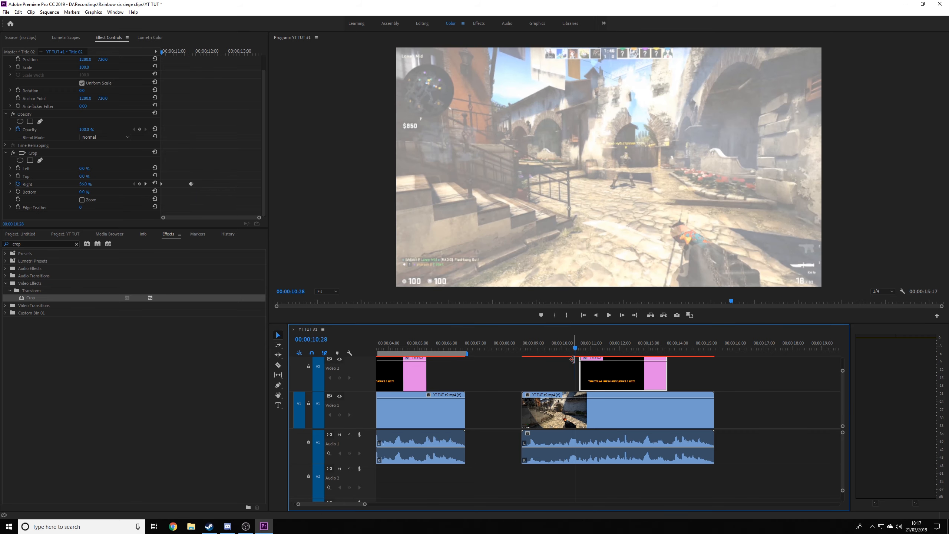
pyautogui.click(608, 315)
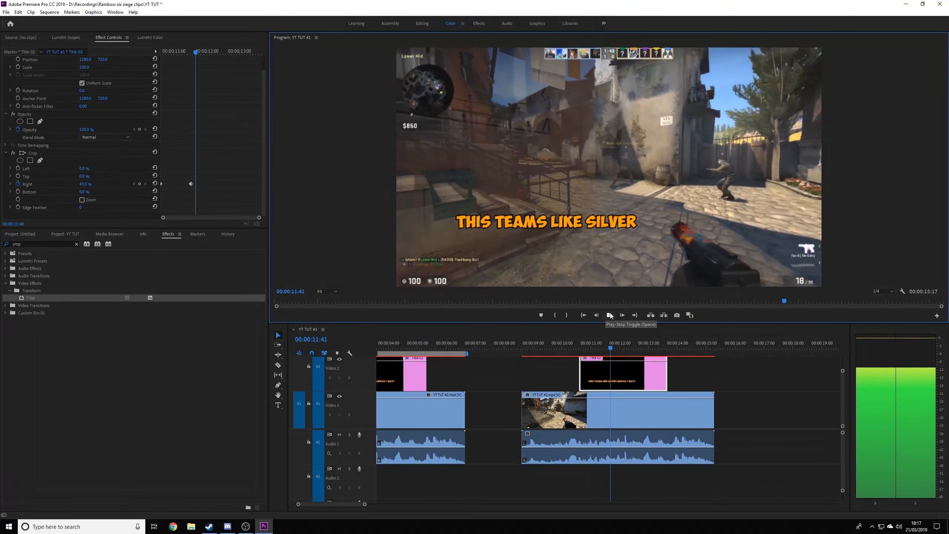
pyautogui.press('space')
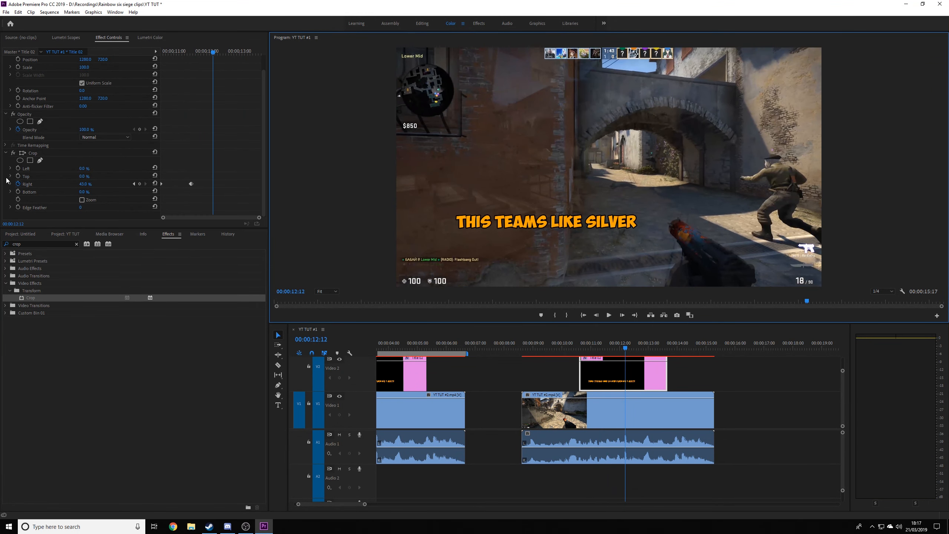
# - Play to the word spoken after "SILVER" and add a Crop Right keyframe at 00:00:12:10, holding 43%
pyautogui.click(611, 344)
pyautogui.click(608, 316)
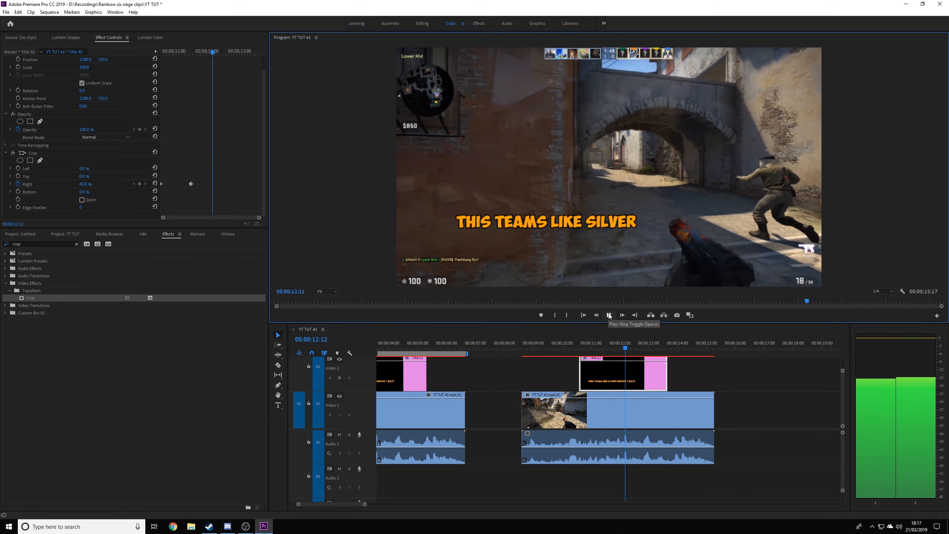
pyautogui.click(609, 315)
pyautogui.press('Left')
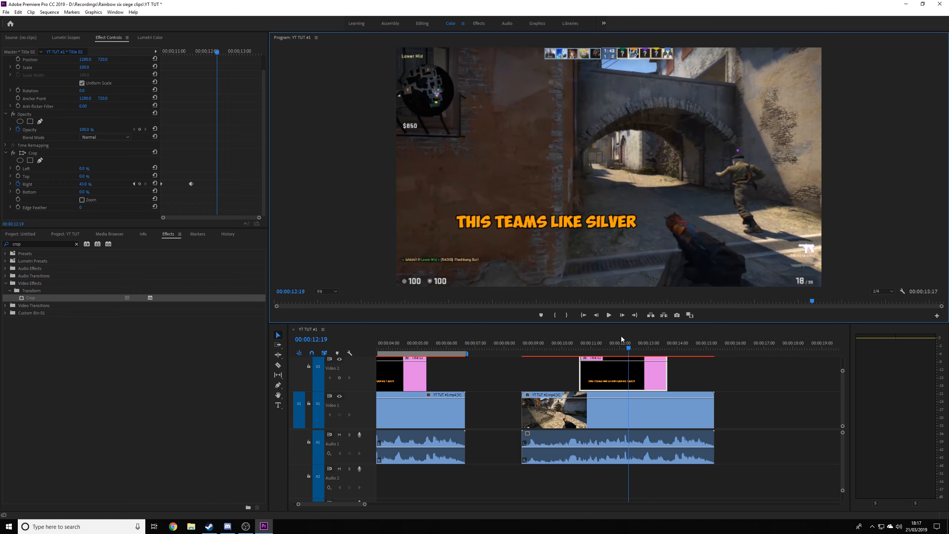
pyautogui.click(617, 347)
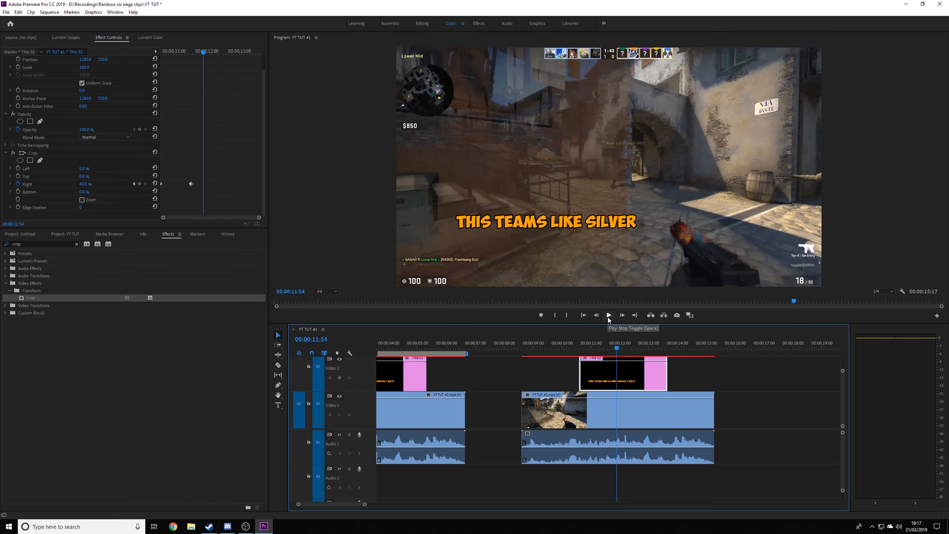
pyautogui.click(609, 315)
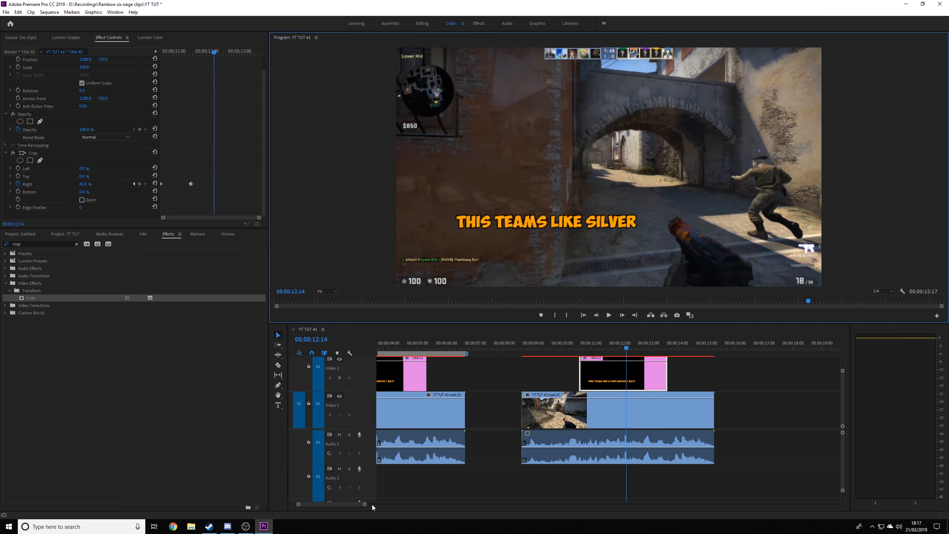
pyautogui.moveTo(365, 504); pyautogui.dragTo(343, 505)
pyautogui.press('Left')
pyautogui.press('Left')
pyautogui.press('Left')
pyautogui.press('Left')
pyautogui.press('Left')
pyautogui.press('Right')
pyautogui.press('Right')
pyautogui.press('Left')
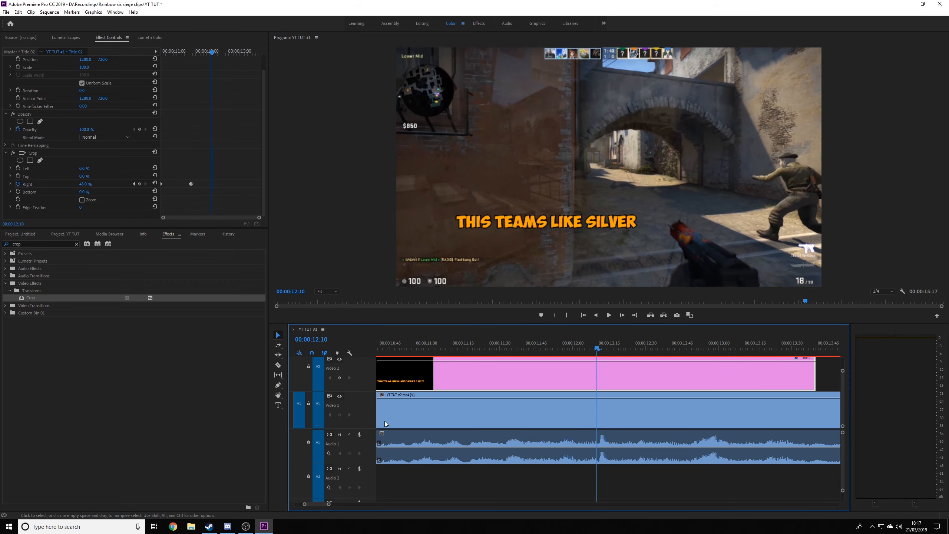
pyautogui.click(140, 184)
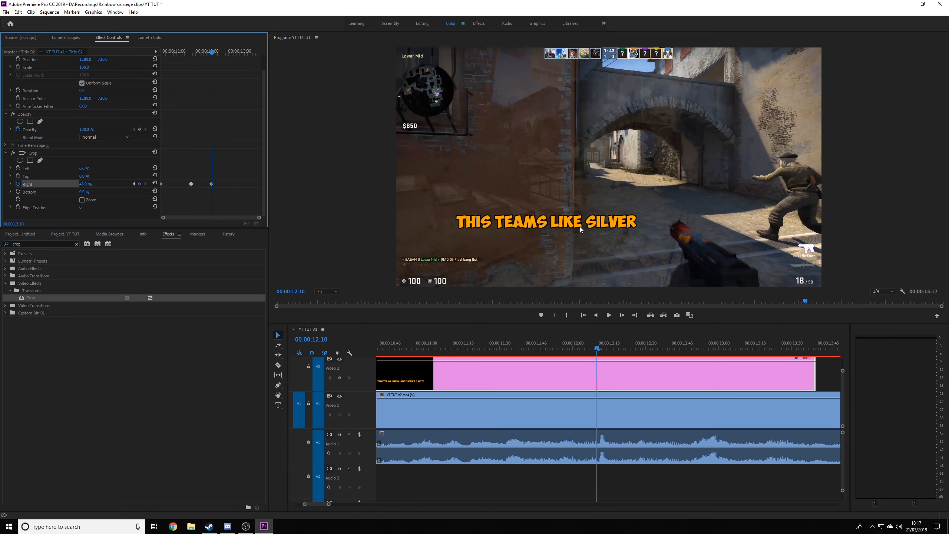
# - One frame further, at 00:00:12:11, reset Crop Right and raise it to 27% so the word after "SILVER" shows
pyautogui.press('Right')
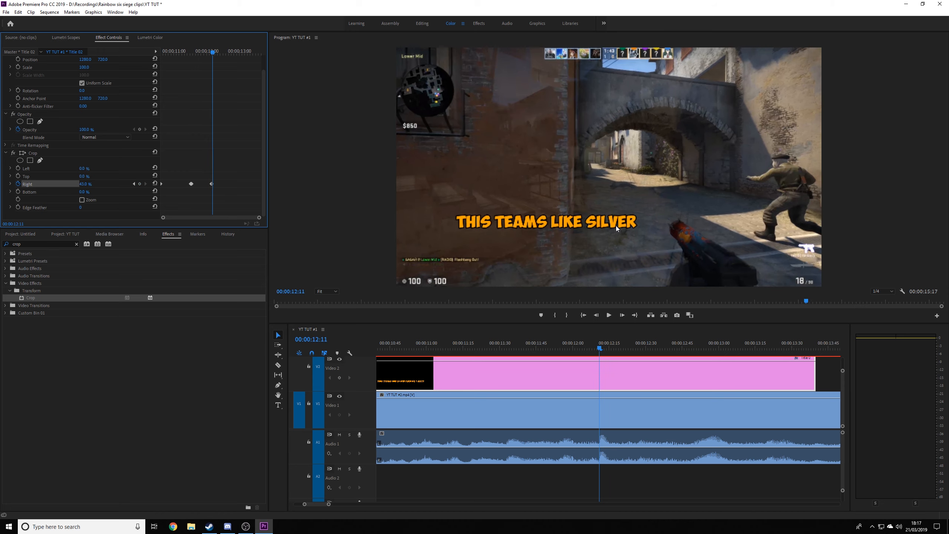
pyautogui.click(155, 183)
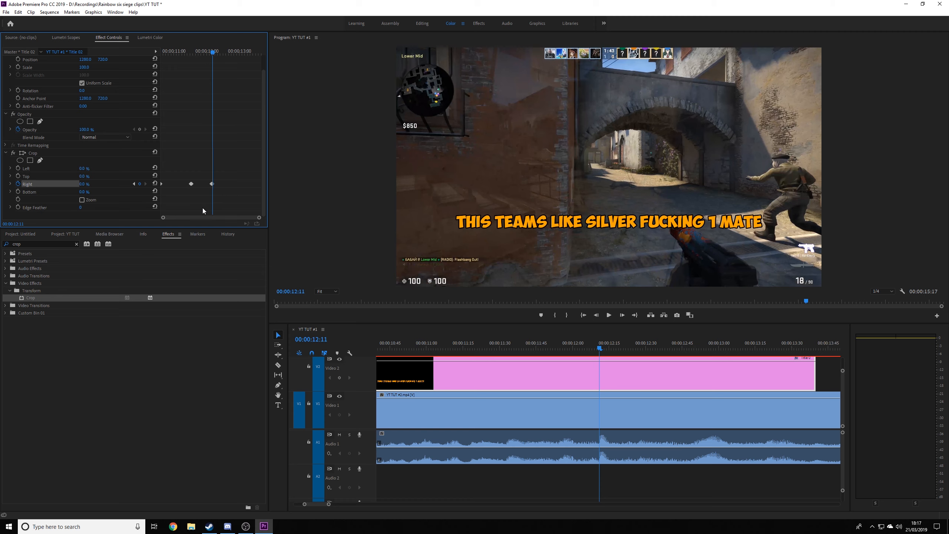
pyautogui.click(85, 184)
pyautogui.press('Up')
pyautogui.press('Up')
pyautogui.press('Up')
pyautogui.press('Up')
pyautogui.press('Up')
pyautogui.press('Up')
pyautogui.press('Up')
pyautogui.press('Up')
pyautogui.press('Up')
pyautogui.press('Up')
pyautogui.press('Up')
pyautogui.press('Up')
pyautogui.press('Up')
pyautogui.press('Up')
pyautogui.press('Up')
pyautogui.press('Up')
pyautogui.press('Up')
pyautogui.press('Up')
pyautogui.press('Up')
pyautogui.press('Up')
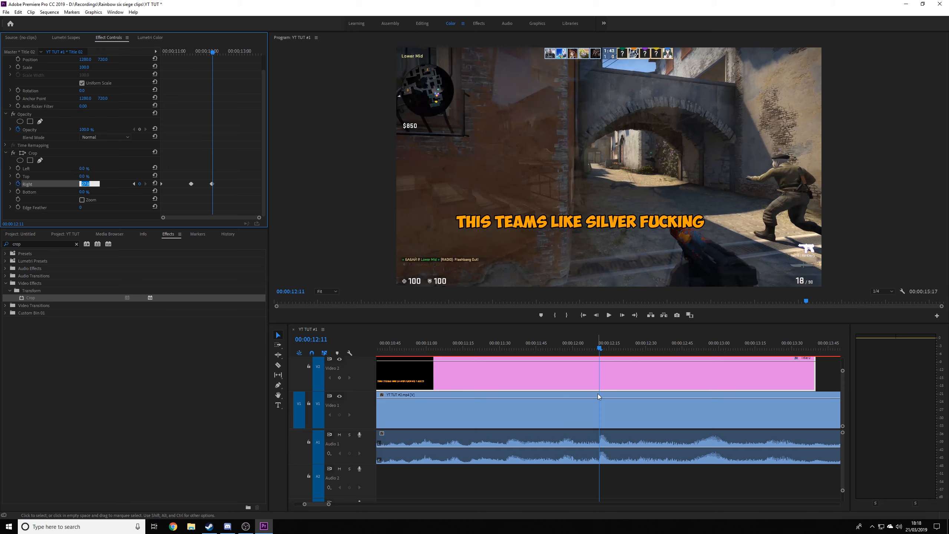
# - Play up to the spoken "1" and add a Crop Right keyframe at 00:00:12:49, holding 27%
pyautogui.click(608, 316)
pyautogui.click(608, 314)
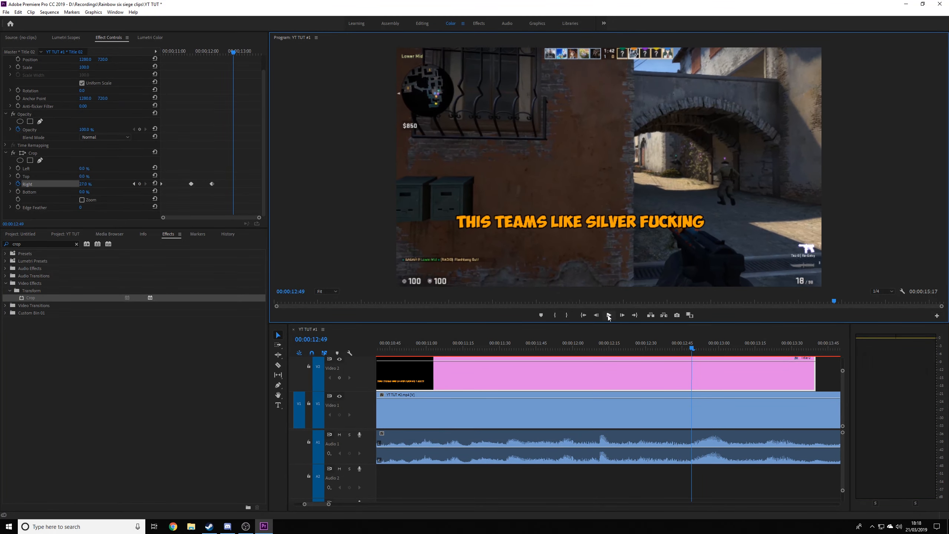
pyautogui.click(139, 183)
# - One frame further, at 00:00:12:50, reset Crop Right and raise it to about 24% to reveal the "1"
pyautogui.press('Right')
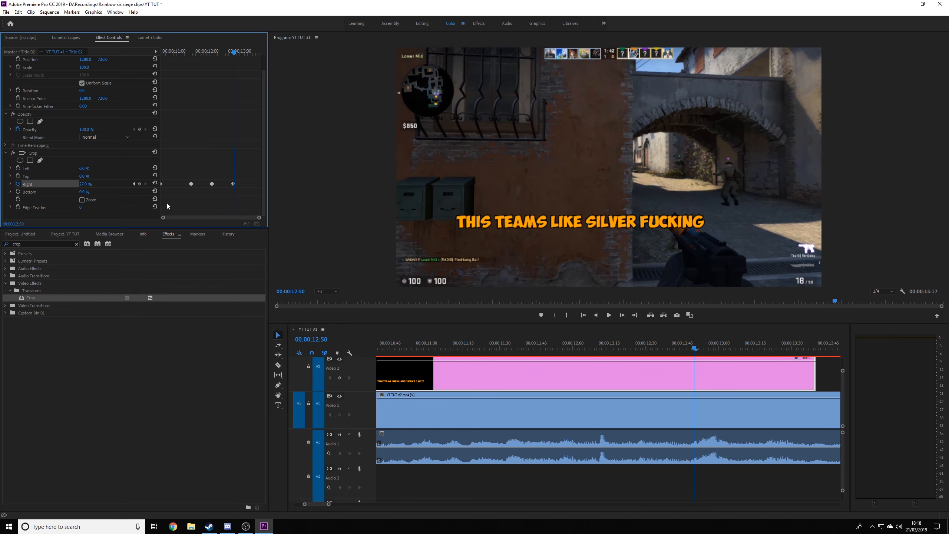
pyautogui.click(154, 183)
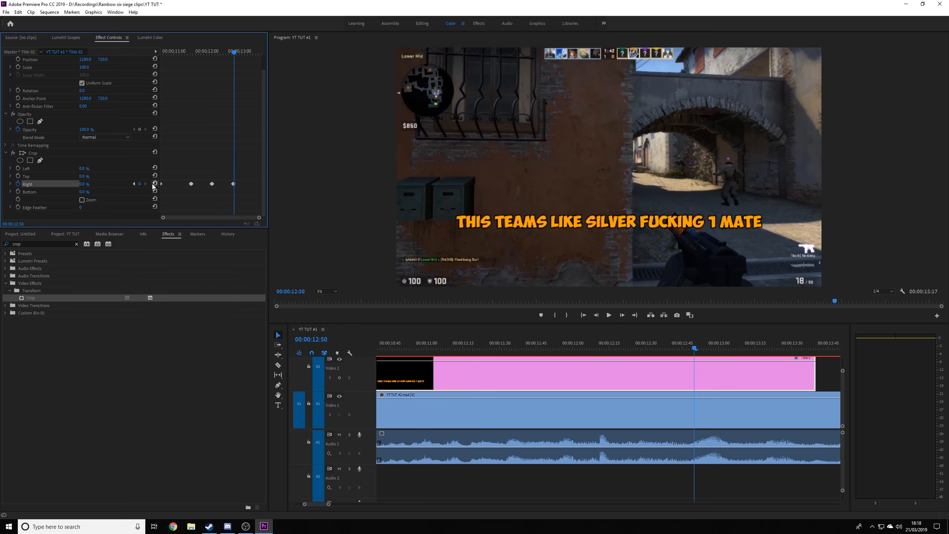
pyautogui.click(94, 183)
pyautogui.write('10')
pyautogui.press('Return')
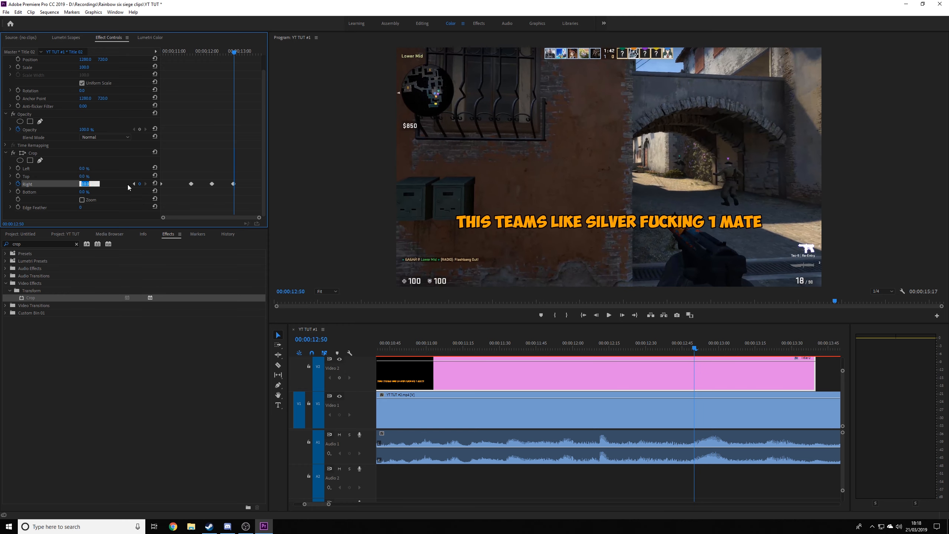
pyautogui.press('Up')
pyautogui.press('Up')
pyautogui.press('Up')
pyautogui.press('Up')
pyautogui.press('Up')
pyautogui.press('Up')
pyautogui.press('Up')
pyautogui.press('Up')
pyautogui.press('Up')
pyautogui.press('Up')
pyautogui.press('Up')
pyautogui.press('Up')
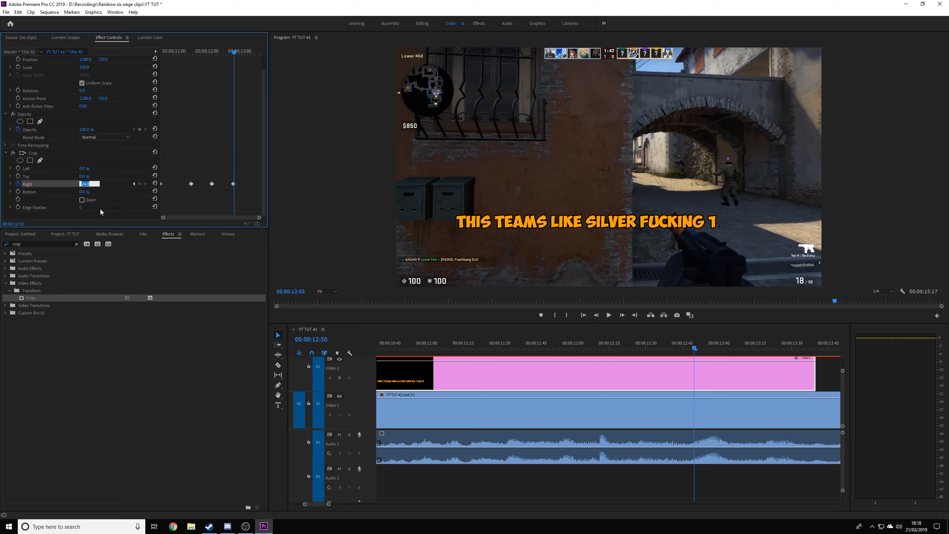
pyautogui.click(97, 184)
pyautogui.click(86, 184)
pyautogui.click(91, 184)
pyautogui.press('Return')
pyautogui.click(98, 181)
pyautogui.click(96, 182)
pyautogui.press('Return')
# - Add a Crop Right keyframe at 00:00:13:19 where "MATE" is spoken, and reset Crop Right to 0% at 00:00:13:20 to reveal it
pyautogui.click(608, 317)
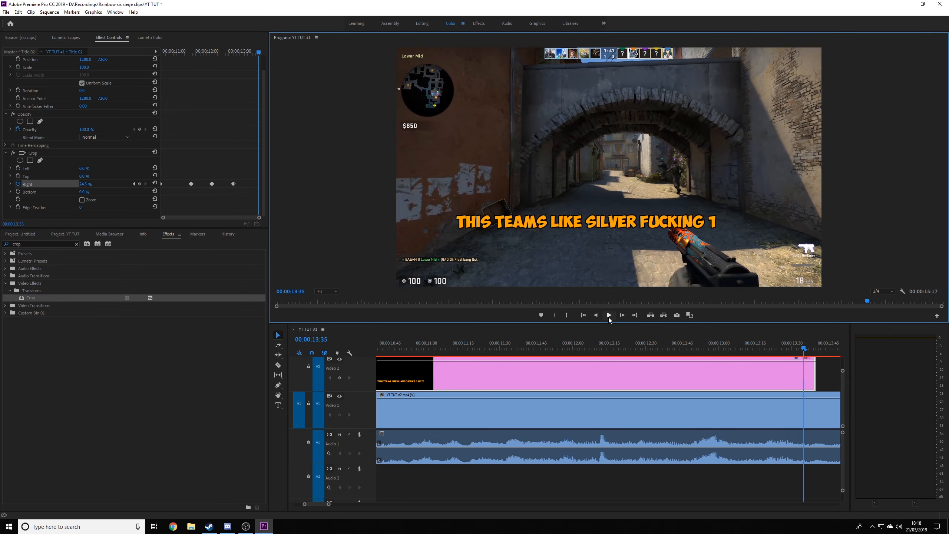
pyautogui.click(764, 350)
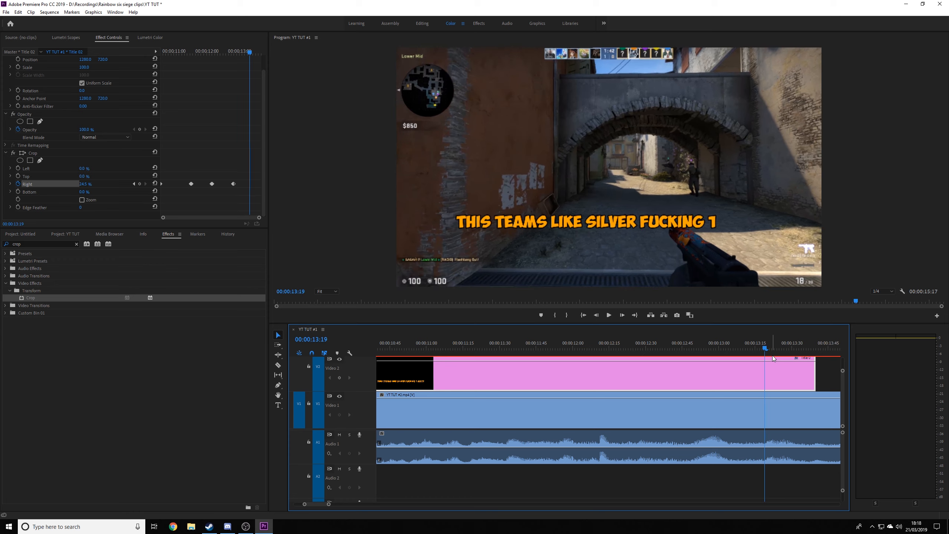
pyautogui.click(138, 183)
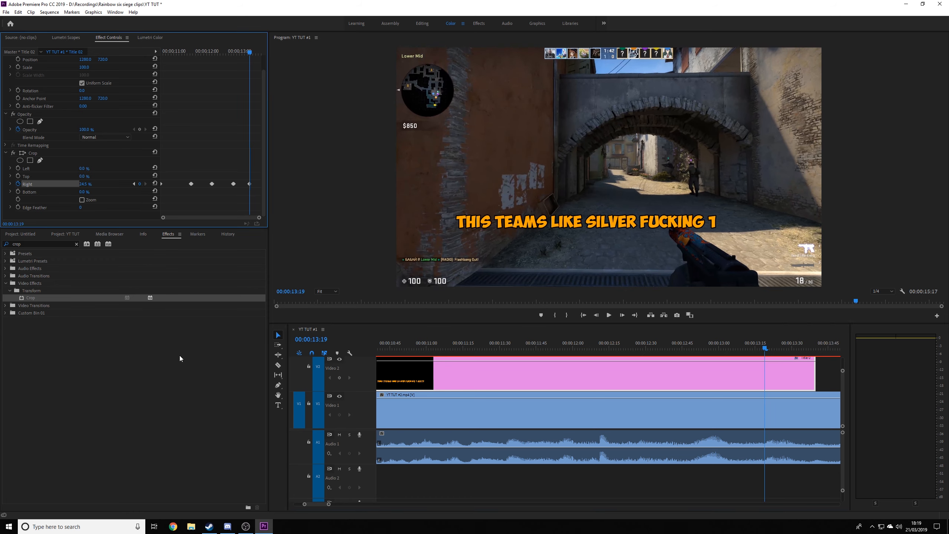
pyautogui.press('Right')
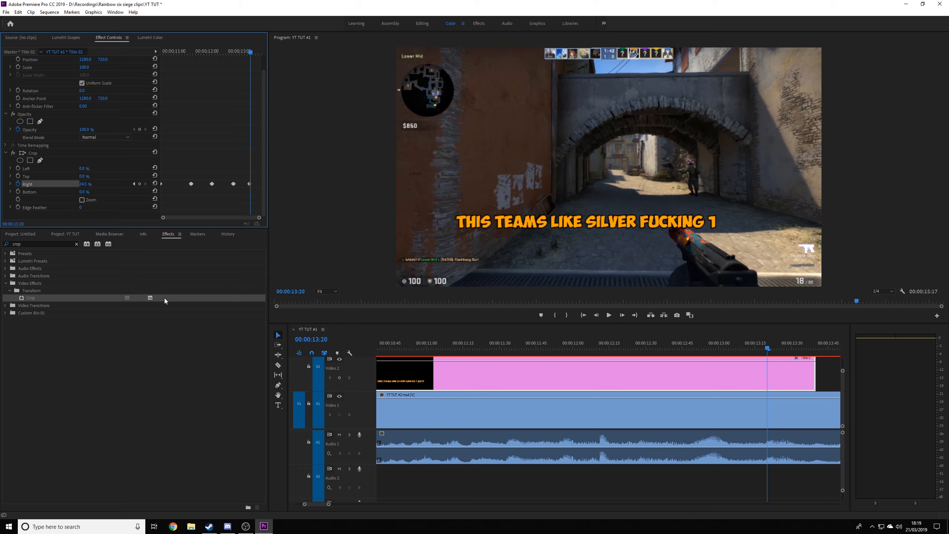
pyautogui.click(154, 183)
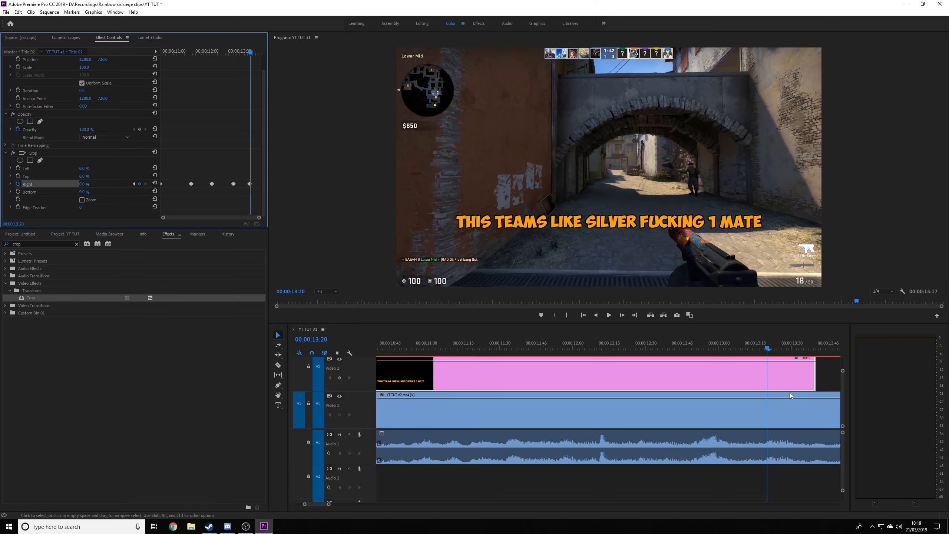
pyautogui.press('Right')
# - Play the whole subtitle from just before its start at 00:00:10:09 to check the word-by-word reveal
pyautogui.moveTo(328, 503); pyautogui.dragTo(345, 505)
pyautogui.click(487, 346)
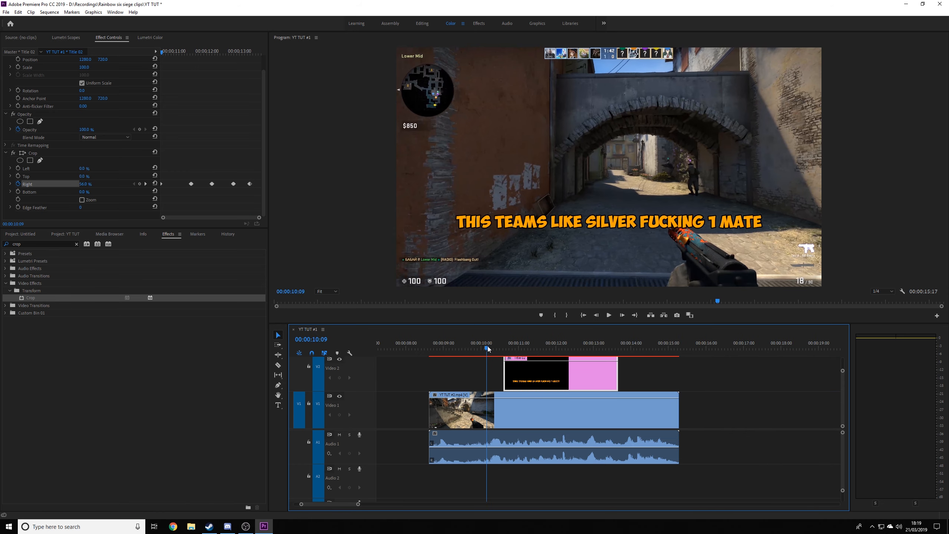
pyautogui.click(609, 316)
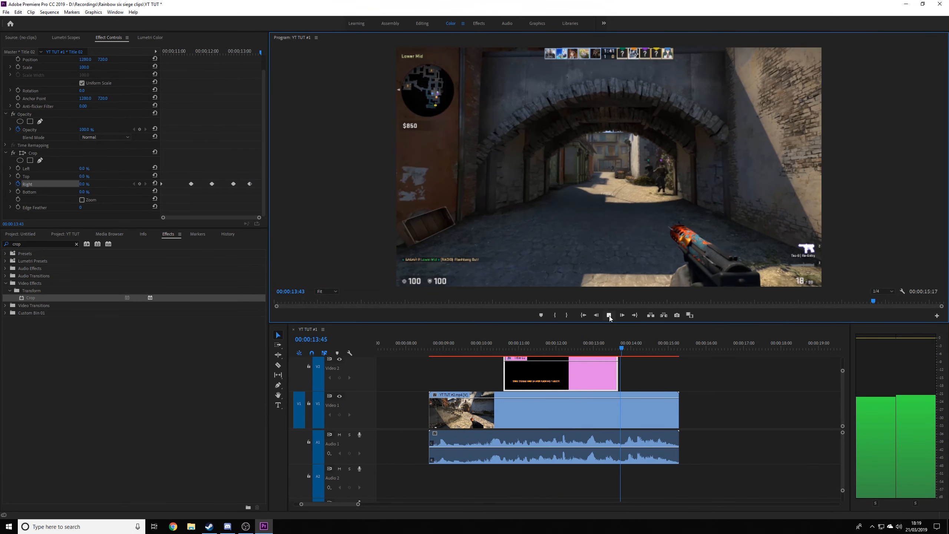
pyautogui.click(609, 316)
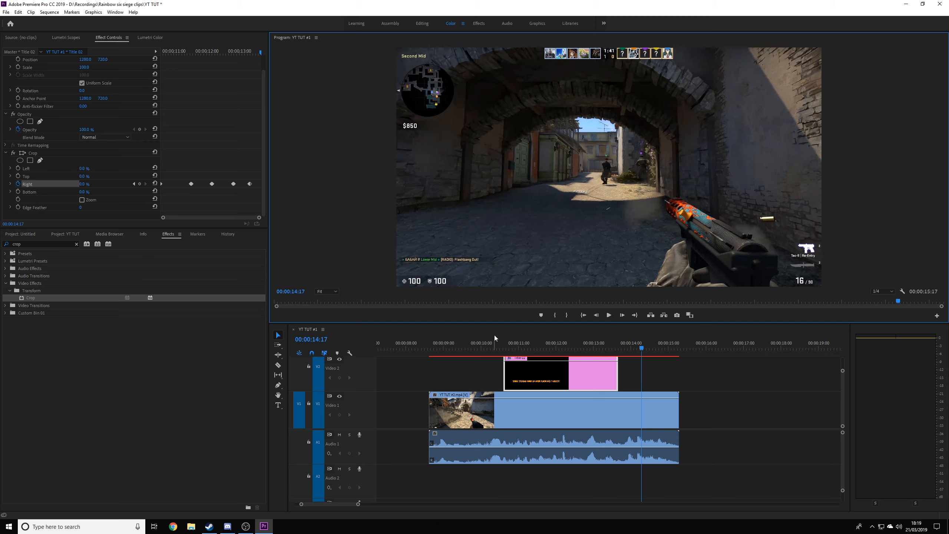
pyautogui.moveTo(255, 190); pyautogui.dragTo(137, 176)
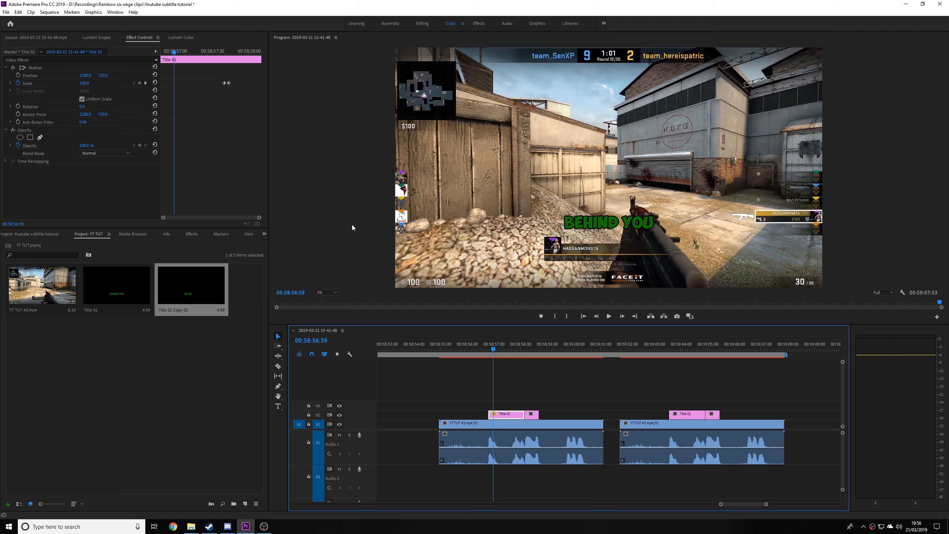
# - Play the "BEHIND YOU" and "OH MY" titles over the first clip copy and over the second copy to compare them
pyautogui.click(454, 348)
pyautogui.click(611, 317)
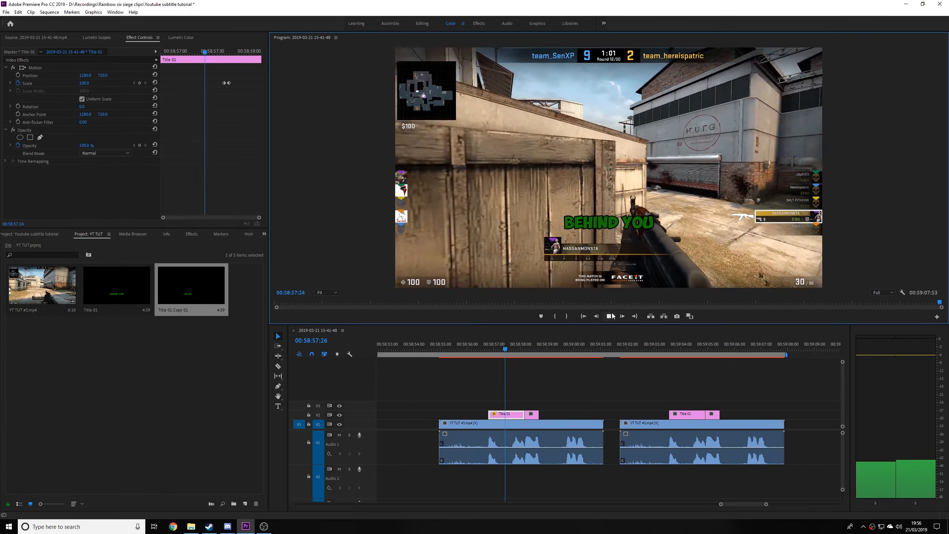
pyautogui.click(612, 316)
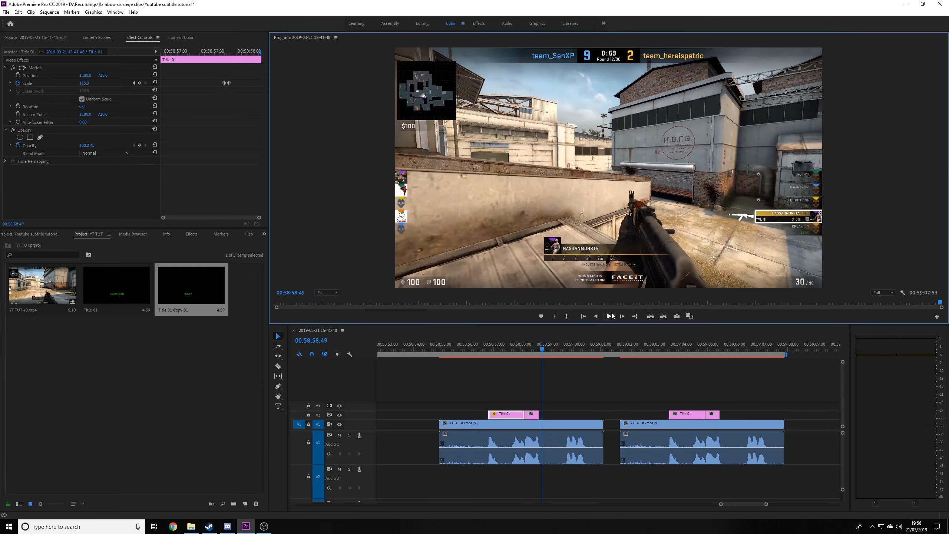
pyautogui.click(511, 349)
pyautogui.click(491, 349)
pyautogui.click(608, 316)
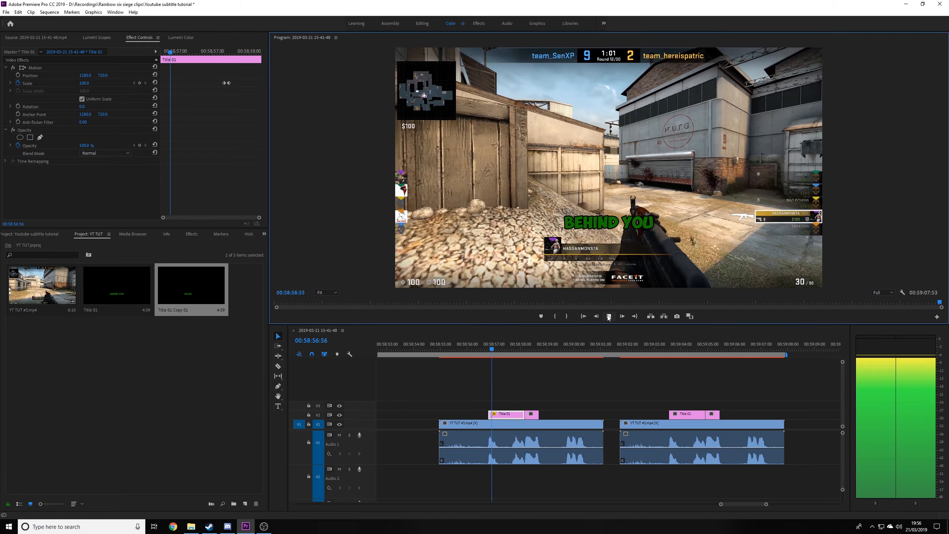
pyautogui.click(608, 317)
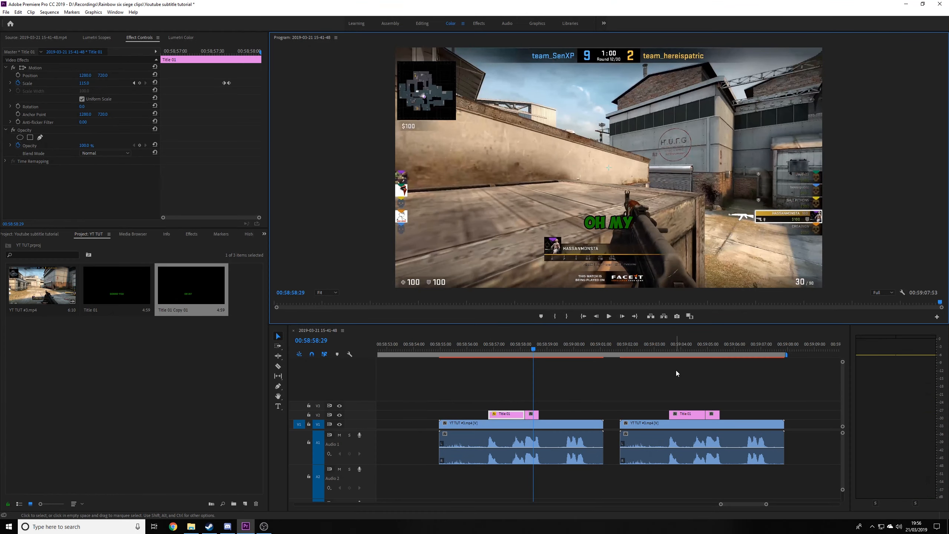
pyautogui.click(664, 350)
pyautogui.click(608, 317)
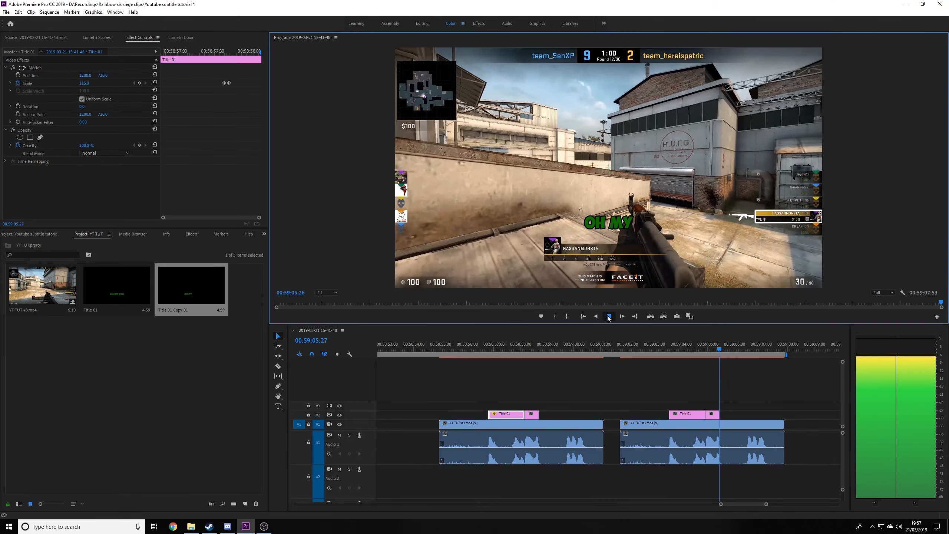
pyautogui.click(608, 316)
# - Select the "BEHIND YOU" title over the second clip and start keyframing its Scale at 100 at 00:59:04:26, where the repeated speech begins
pyautogui.click(678, 349)
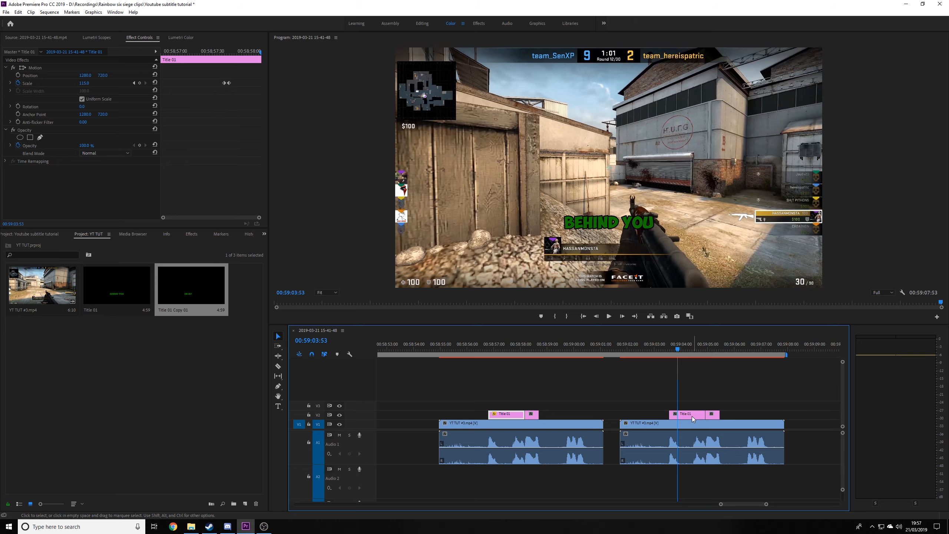
pyautogui.click(692, 415)
pyautogui.moveTo(678, 349)
pyautogui.mouseDown()
pyautogui.moveTo(704, 349)
pyautogui.moveTo(669, 357)
pyautogui.mouseUp()
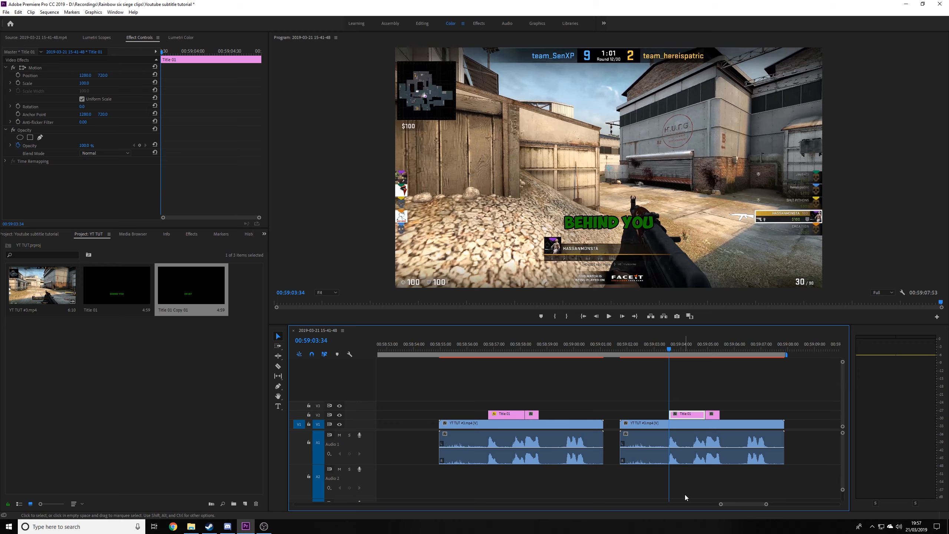
pyautogui.click(695, 345)
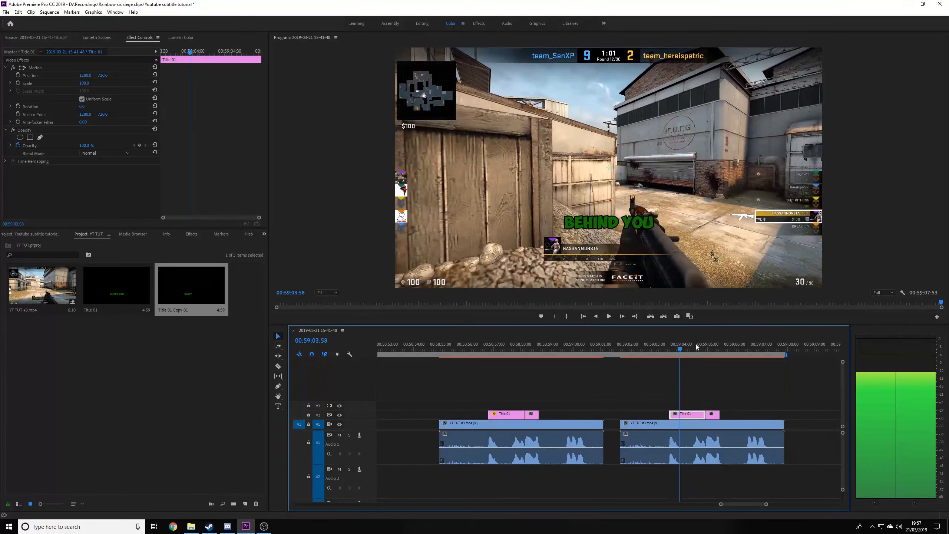
pyautogui.moveTo(696, 345); pyautogui.dragTo(693, 345)
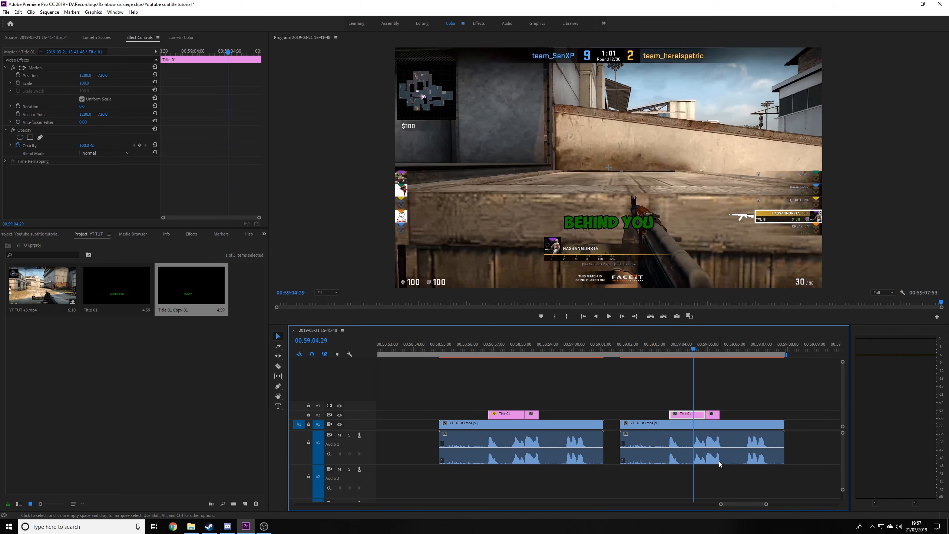
pyautogui.moveTo(766, 504)
pyautogui.mouseDown()
pyautogui.moveTo(752, 504)
pyautogui.moveTo(762, 503)
pyautogui.mouseUp()
pyautogui.press('Left')
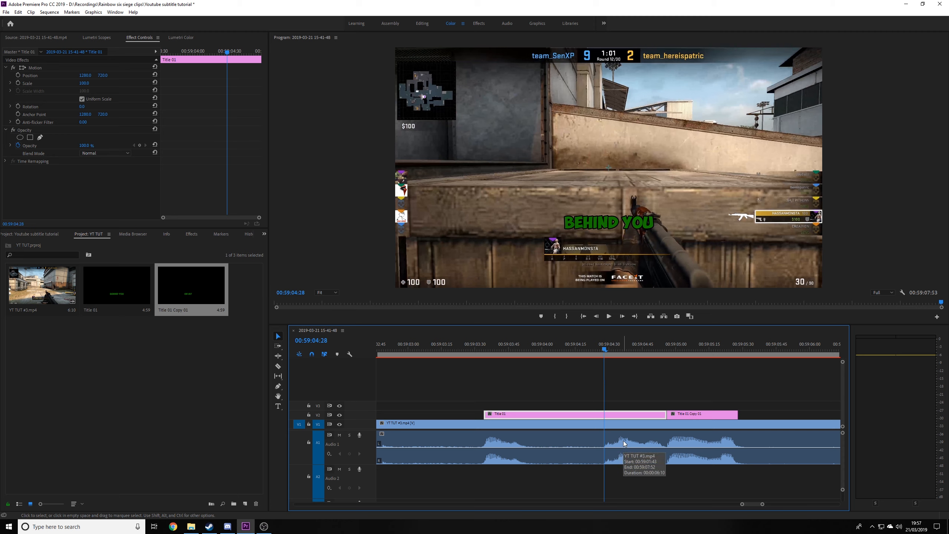
pyautogui.press('Left')
pyautogui.press('Left')
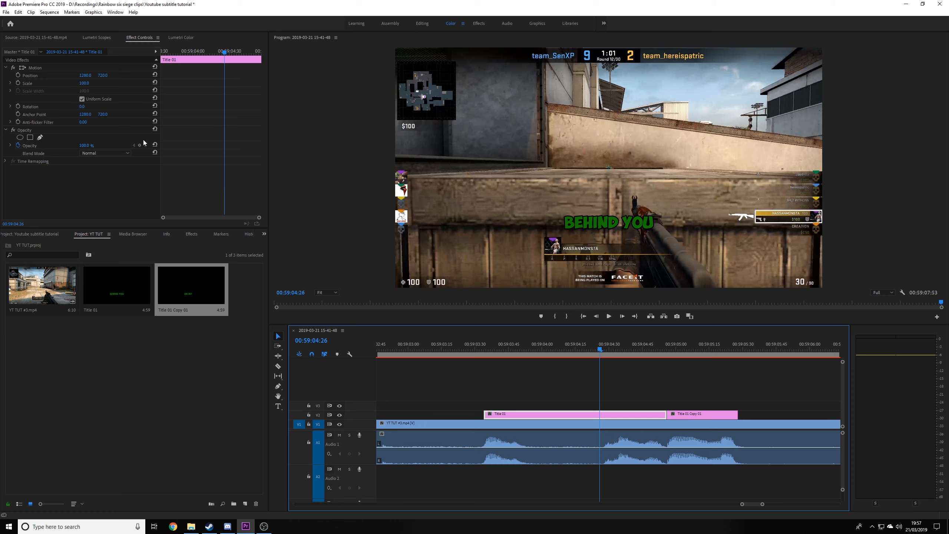
pyautogui.click(18, 83)
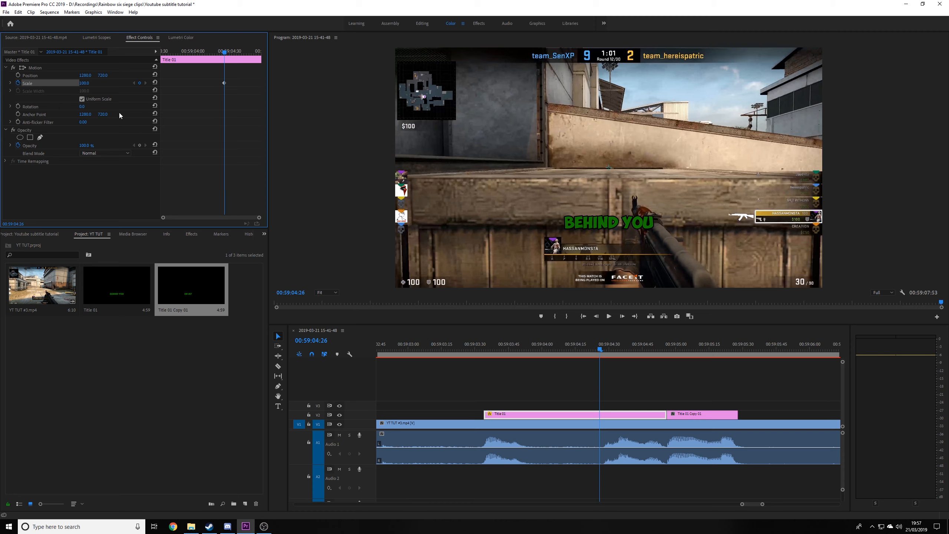
# - Add a second Scale keyframe to the "BEHIND YOU" title at 00:59:04:30 with Scale at 115
pyautogui.press('Right')
pyautogui.press('Right')
pyautogui.press('Right')
pyautogui.press('Right')
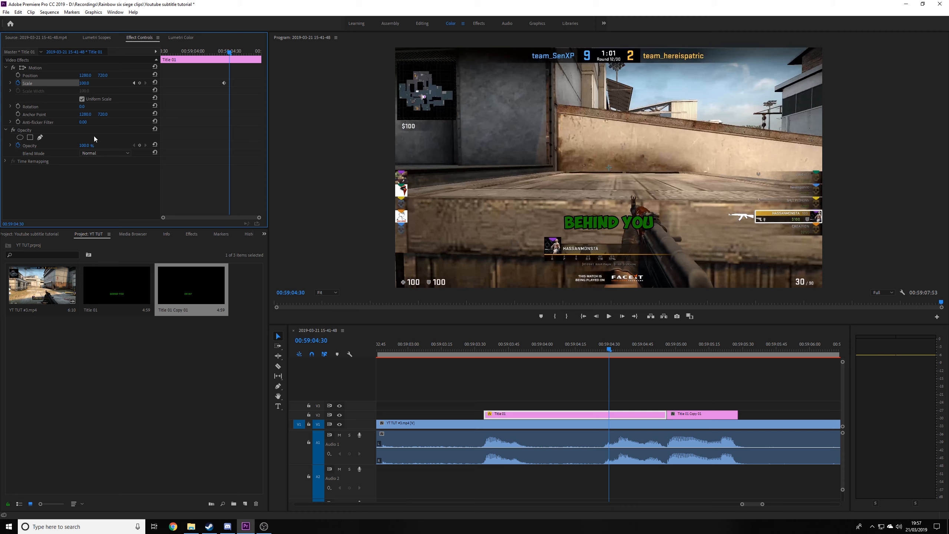
pyautogui.click(89, 82)
pyautogui.press('Up')
pyautogui.press('Up')
pyautogui.press('Up')
pyautogui.press('Up')
pyautogui.press('Up')
pyautogui.press('Up')
pyautogui.press('Up')
pyautogui.press('Up')
pyautogui.press('Up')
pyautogui.press('Up')
pyautogui.press('Up')
pyautogui.press('Up')
pyautogui.press('Up')
pyautogui.press('Up')
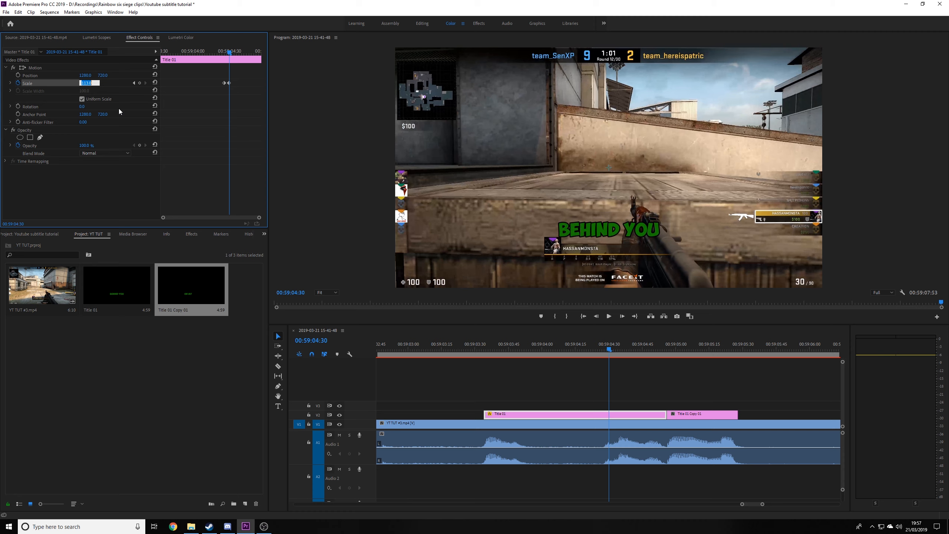
pyautogui.press('Up')
pyautogui.click(107, 188)
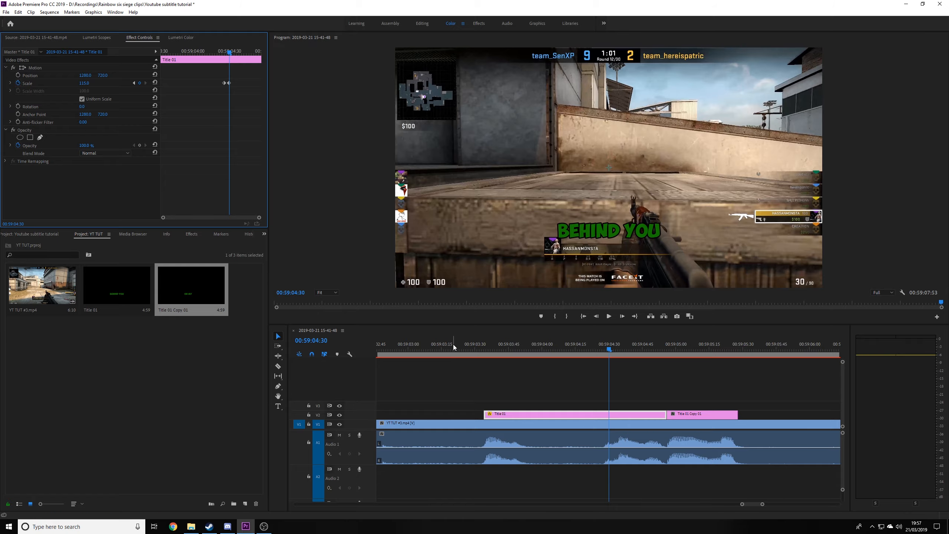
# - Play the second clip from 00:59:03:12 to check the Scale emphasis on "BEHIND YOU", and scrub back over the title
pyautogui.click(434, 343)
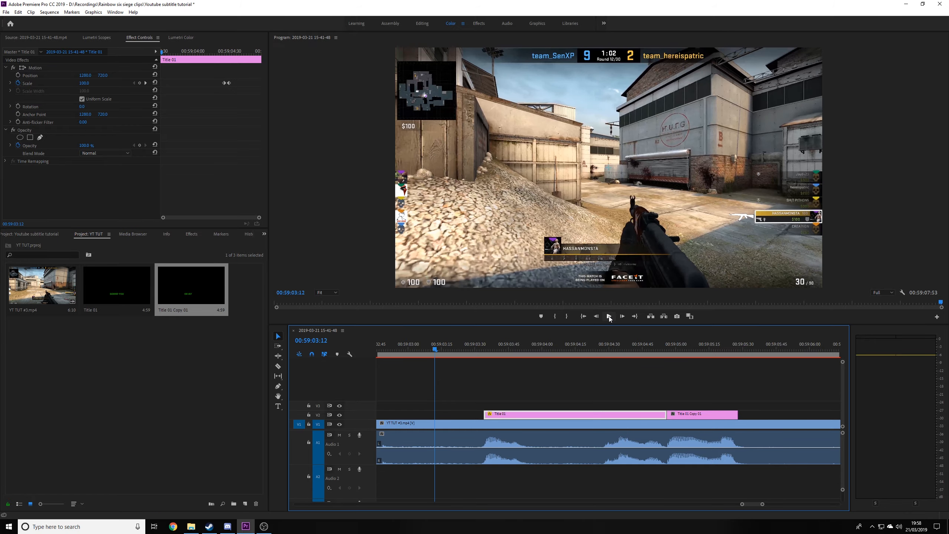
pyautogui.click(609, 316)
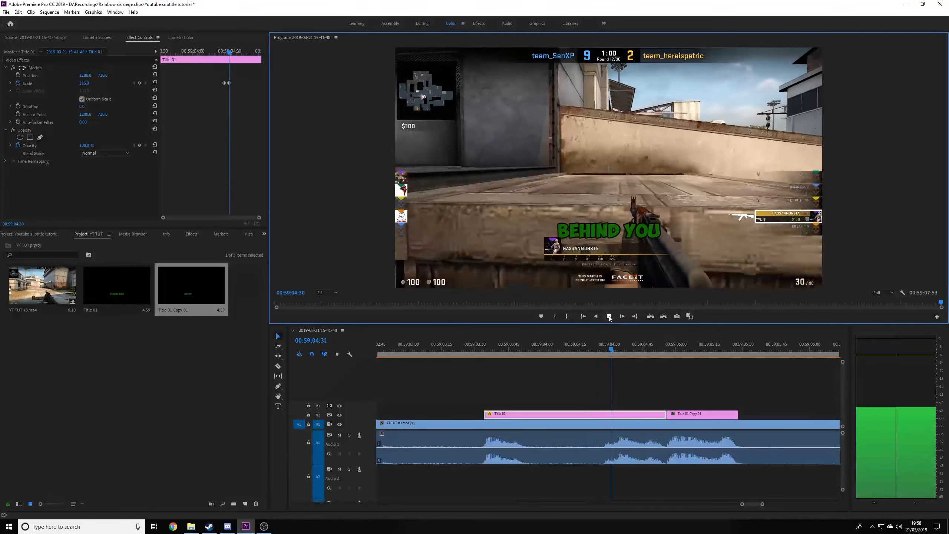
pyautogui.click(609, 316)
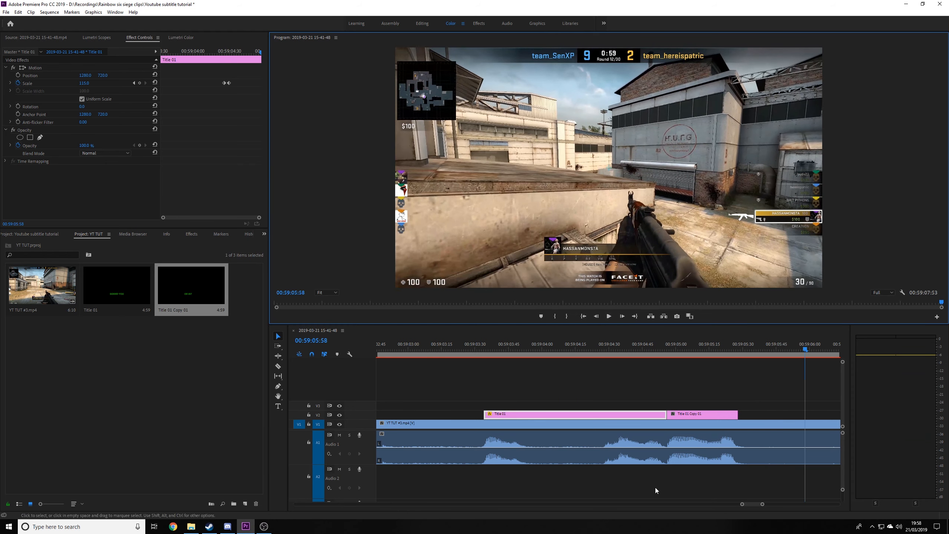
pyautogui.moveTo(738, 502); pyautogui.dragTo(710, 501)
pyautogui.click(563, 349)
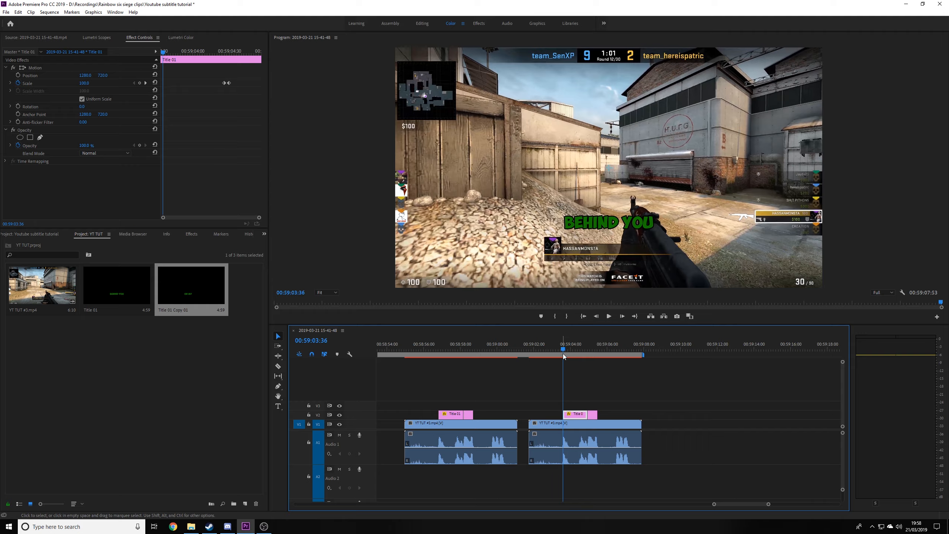
pyautogui.moveTo(563, 350)
pyautogui.mouseDown()
pyautogui.moveTo(586, 354)
pyautogui.moveTo(573, 358)
pyautogui.mouseUp()
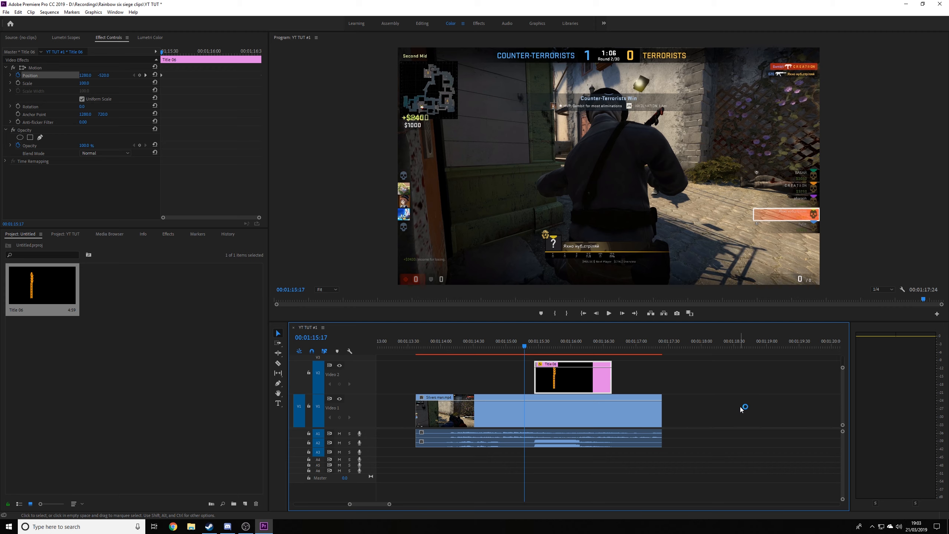
# - Play the existing vertical "AWWWHHHHH" title in the YT TUT #1 sequence to preview its falling motion
pyautogui.click(608, 313)
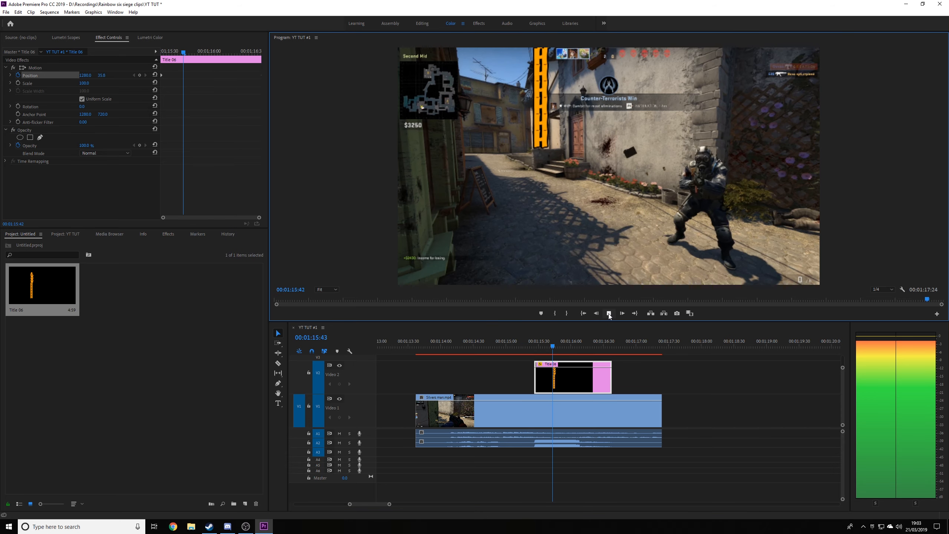
pyautogui.click(608, 313)
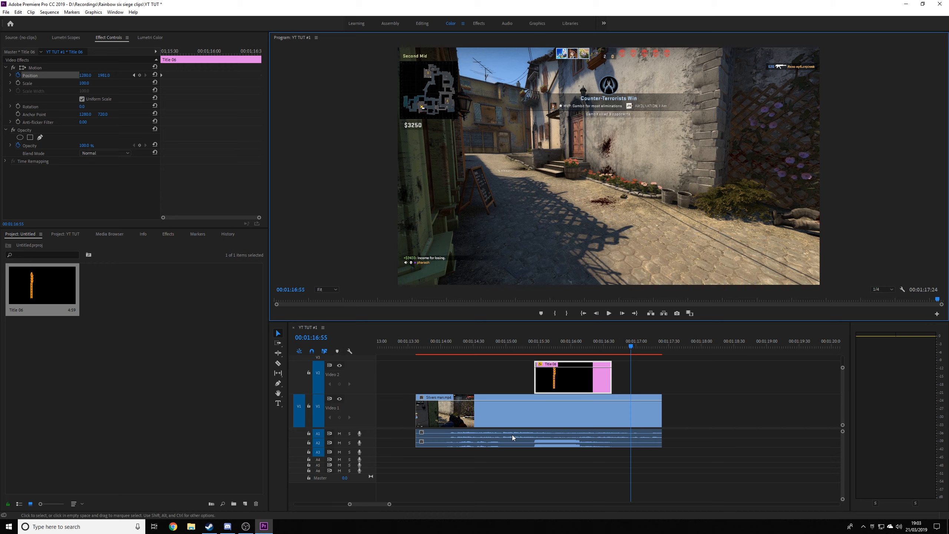
pyautogui.click(574, 345)
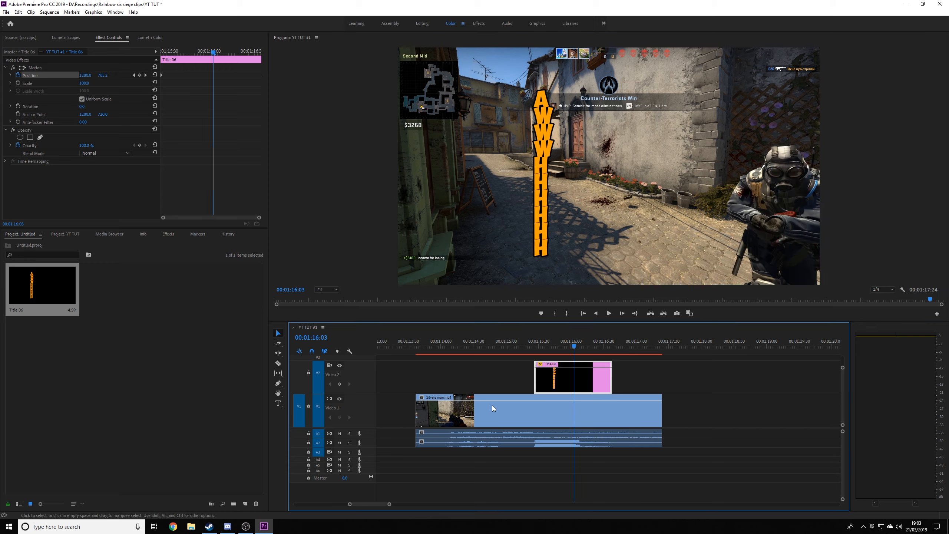
# - Delete the existing title clip from Video 2 and create a new 2560 x 1440 legacy title with the default name
pyautogui.press('Delete')
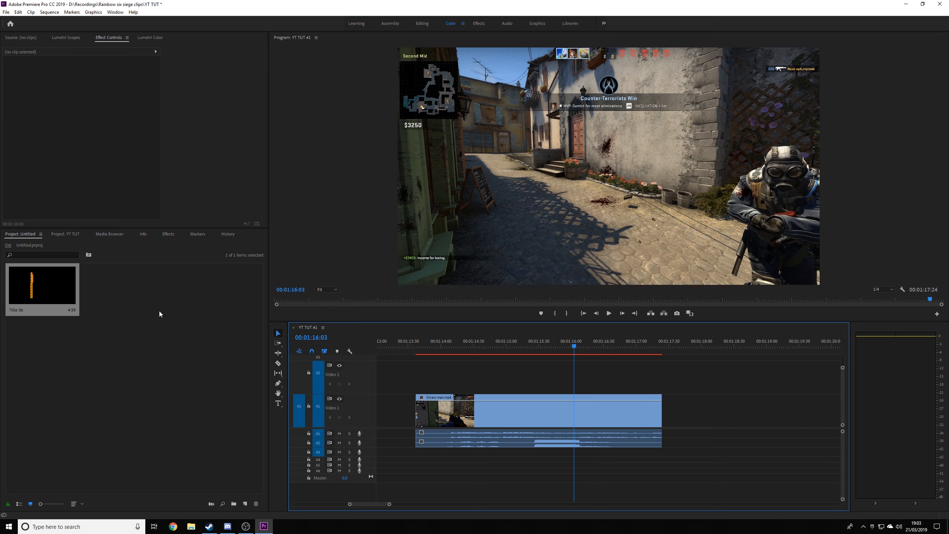
pyautogui.click(158, 313)
pyautogui.click(6, 12)
pyautogui.moveTo(56, 20)
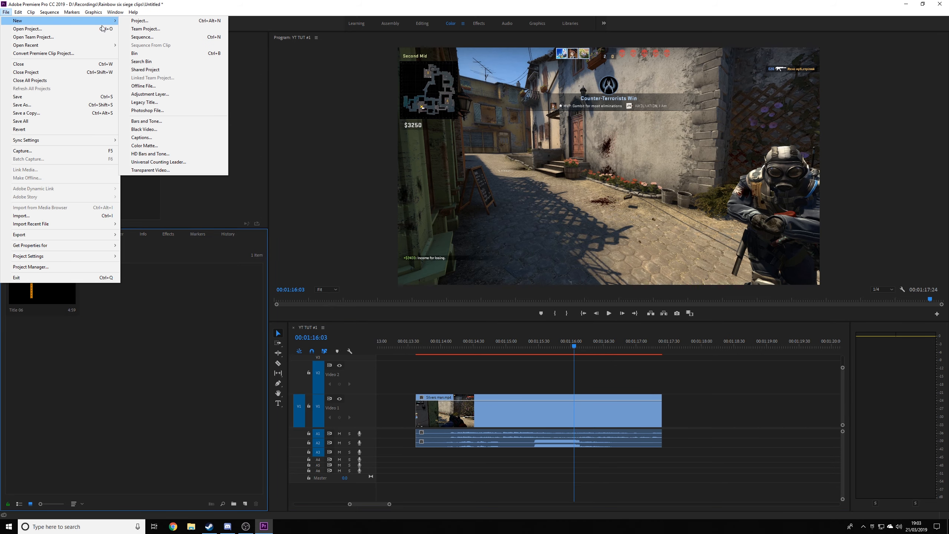
pyautogui.click(149, 102)
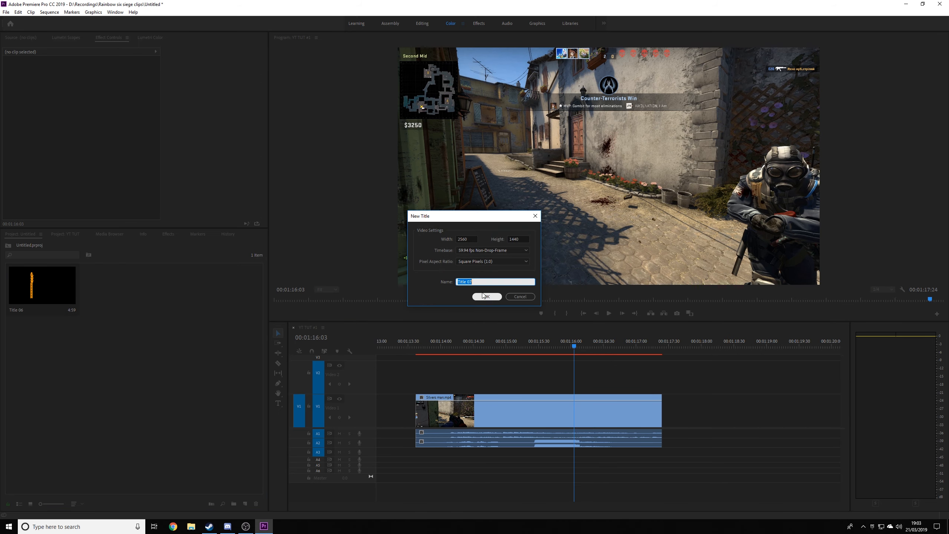
pyautogui.click(486, 298)
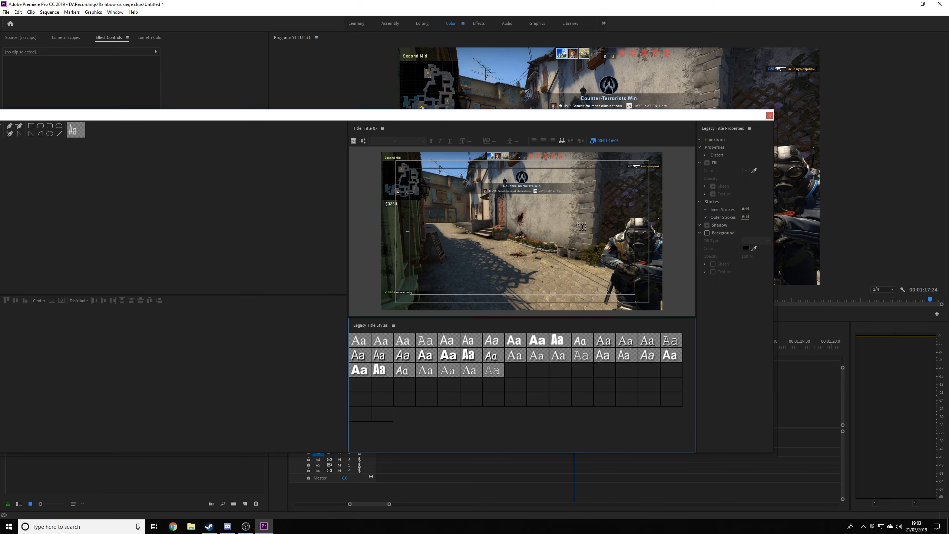
# - Enter "awwwhhhhh" as vertical text over the middle of the frame
pyautogui.click(491, 195)
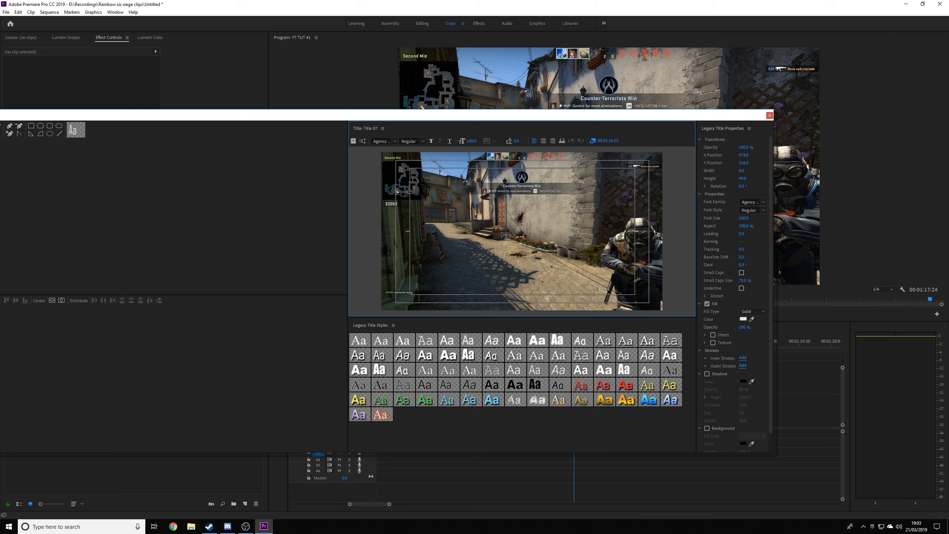
pyautogui.write('a')
pyautogui.write('W ')
pyautogui.write('W')
pyautogui.write('w')
pyautogui.write('hhhh')
pyautogui.write('h')
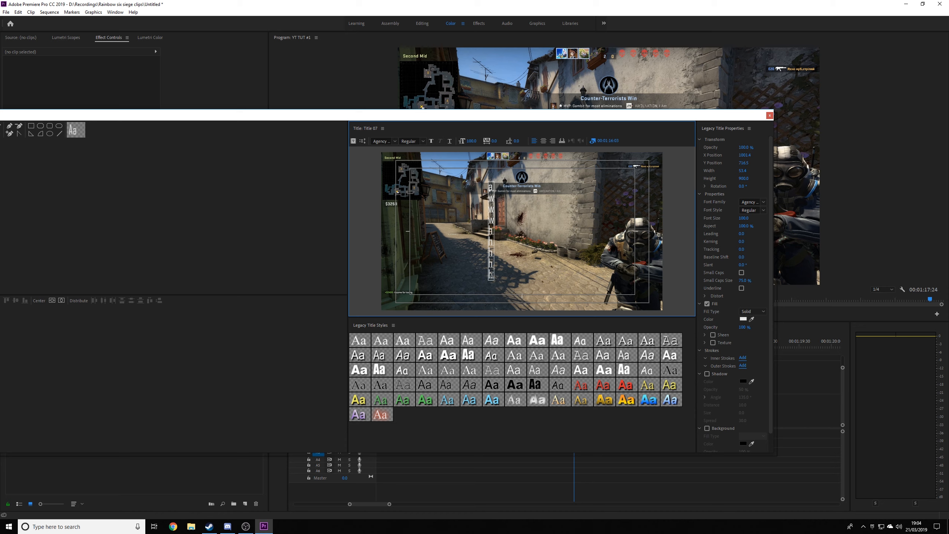
# - Set the title's font to bold ObelixPro and its fill colour to orange, ffa500
pyautogui.click(764, 202)
pyautogui.moveTo(828, 214); pyautogui.dragTo(835, 333)
pyautogui.click(765, 269)
pyautogui.click(743, 319)
pyautogui.moveTo(532, 322); pyautogui.dragTo(496, 324)
pyautogui.write('ffa500')
pyautogui.press('Return')
# - Add a thick black outer stroke to the vertical text
pyautogui.click(742, 365)
pyautogui.click(743, 390)
pyautogui.write('15')
pyautogui.press('Return')
pyautogui.click(670, 136)
pyautogui.rightClick(636, 159)
pyautogui.click(649, 143)
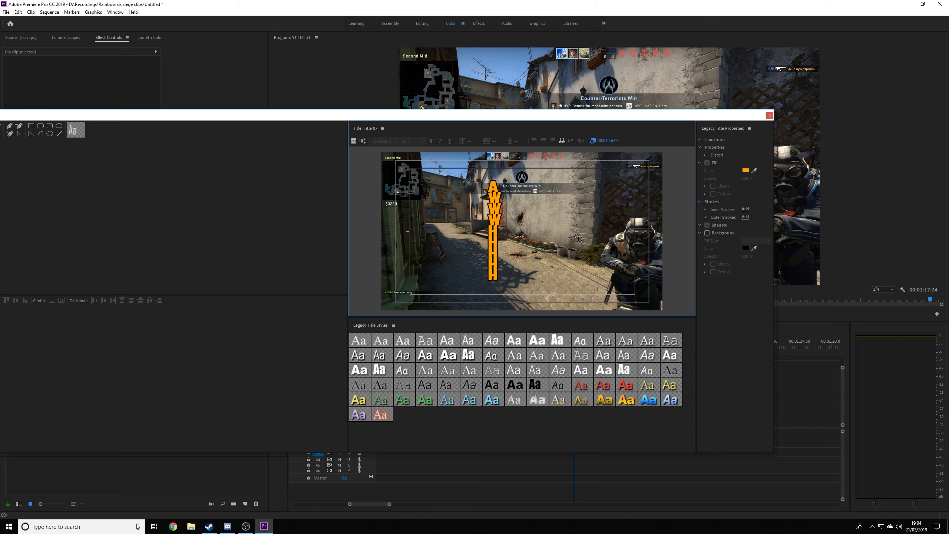
# - Shift the vertical text left to about X 787, centre it vertically at about Y 721, and close the title editor
pyautogui.click(502, 269)
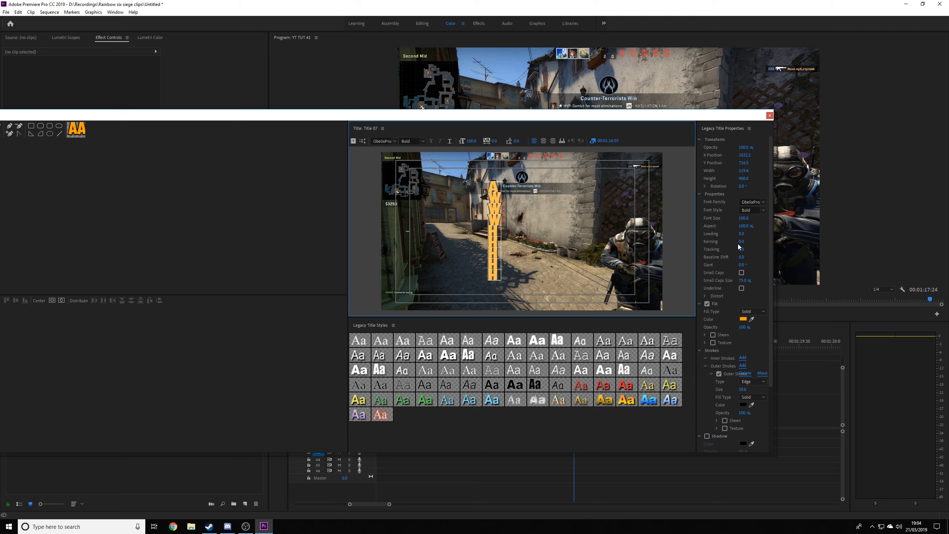
pyautogui.moveTo(744, 158); pyautogui.dragTo(650, 158)
pyautogui.moveTo(743, 162); pyautogui.dragTo(729, 163)
pyautogui.click(53, 301)
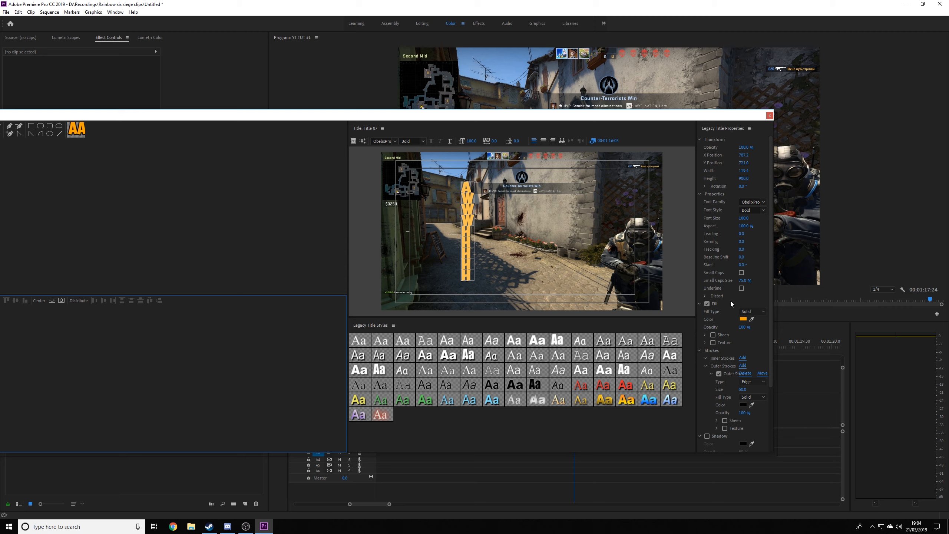
pyautogui.click(769, 116)
# - Place the new title on Video 2 and align its start to 00:01:15:26, where the scream begins
pyautogui.moveTo(104, 295); pyautogui.dragTo(530, 375)
pyautogui.click(531, 344)
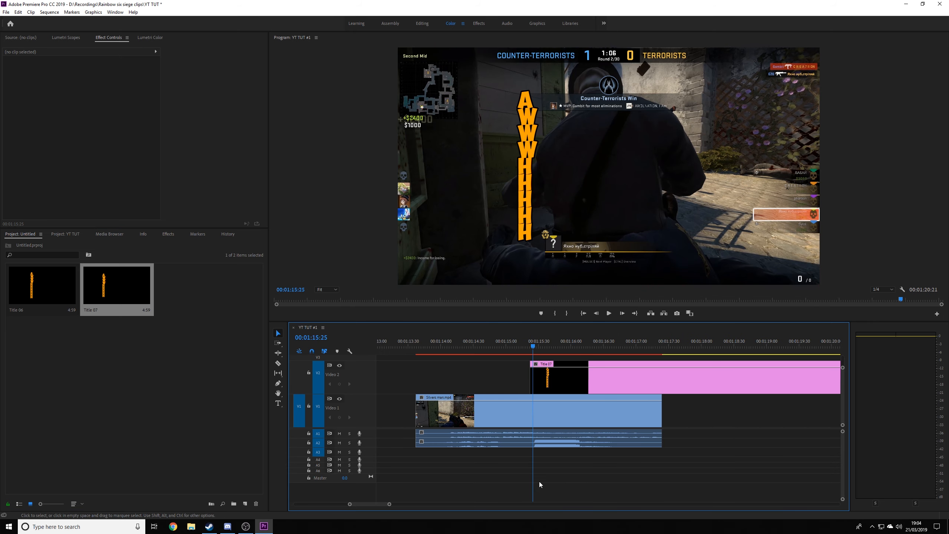
pyautogui.moveTo(389, 506); pyautogui.dragTo(378, 504)
pyautogui.press('Right')
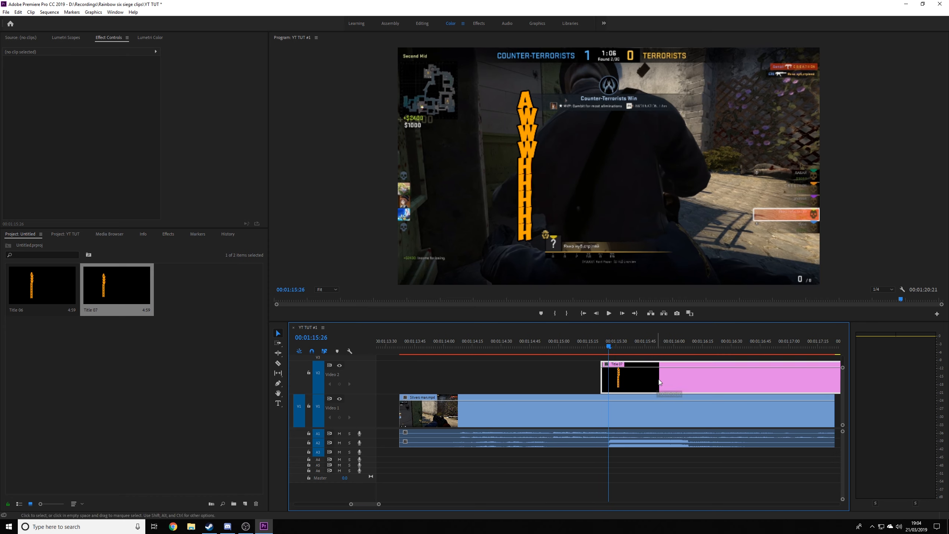
pyautogui.moveTo(677, 371); pyautogui.dragTo(686, 371)
# - Play through the scream to find its end at 00:01:16:37, and trim the title's end to that frame
pyautogui.click(608, 313)
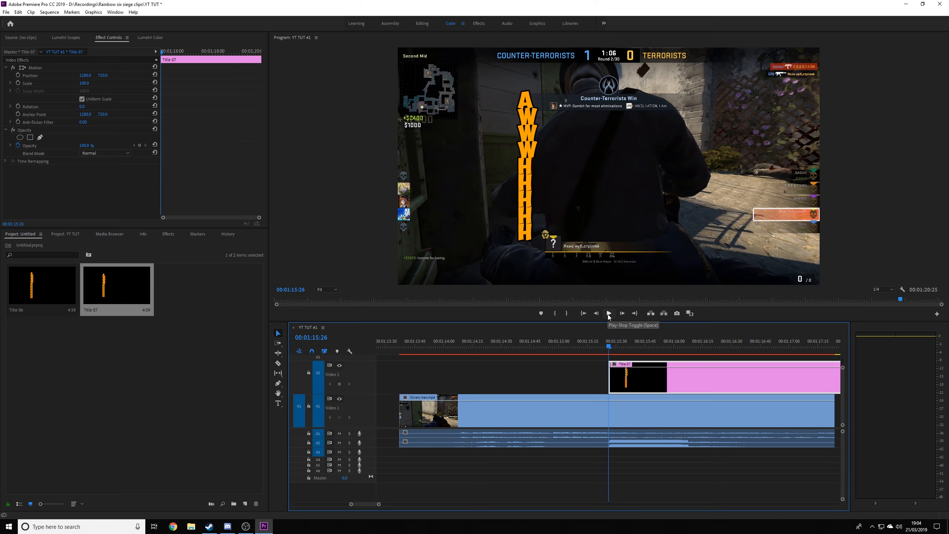
pyautogui.click(608, 314)
pyautogui.press('Left')
pyautogui.press('Left')
pyautogui.press('Left')
pyautogui.press('Left')
pyautogui.press('Left')
pyautogui.press('Left')
pyautogui.press('Left')
pyautogui.press('Left')
pyautogui.press('Left')
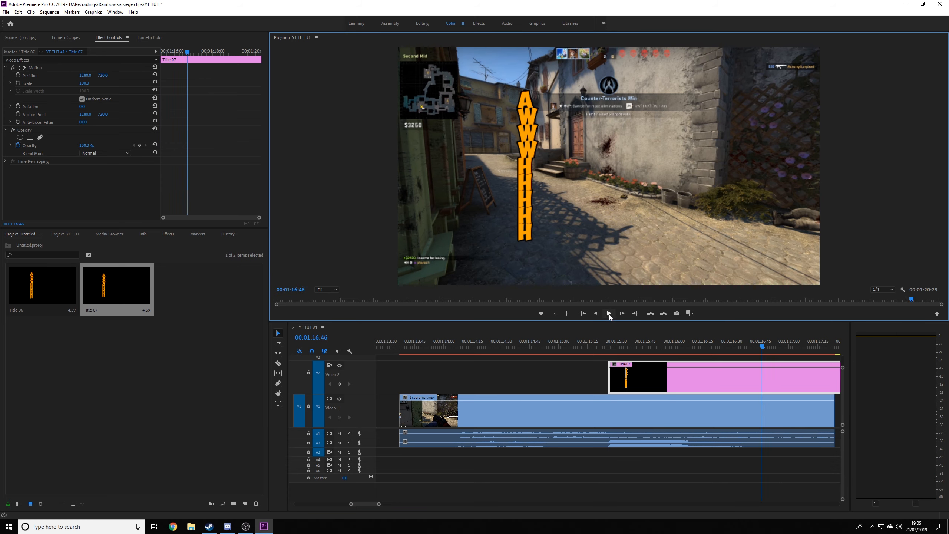
pyautogui.scroll(-3, 824, 493)
pyautogui.press('Left')
pyautogui.scroll(-5, 825, 493)
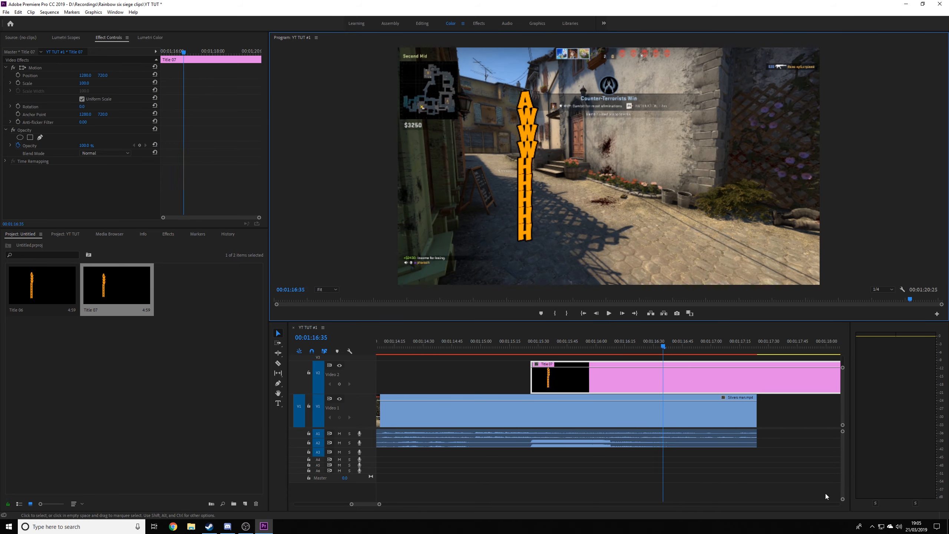
pyautogui.scroll(-10, 823, 491)
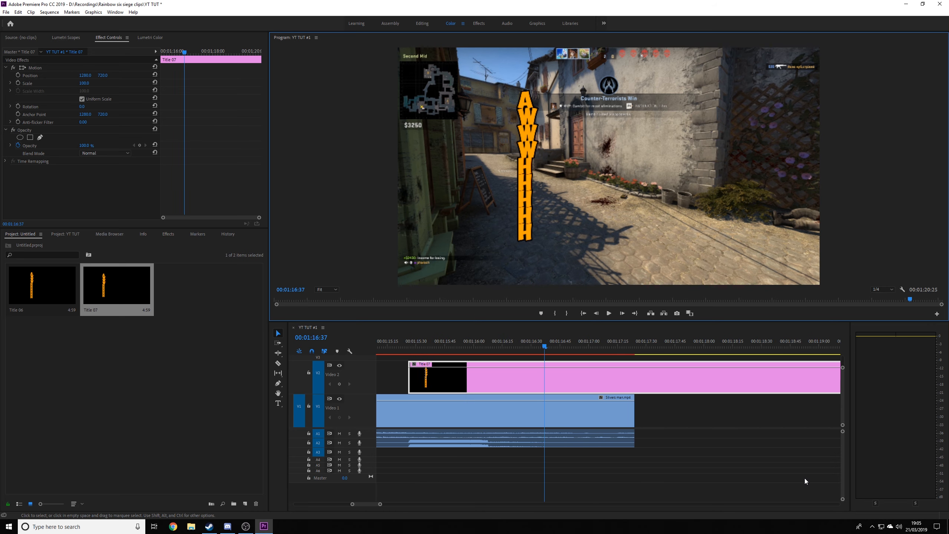
pyautogui.click(381, 504)
pyautogui.moveTo(381, 504); pyautogui.dragTo(401, 504)
pyautogui.moveTo(754, 380); pyautogui.dragTo(606, 380)
# - Start keyframing the title's Position at its first frame, 00:01:15:26
pyautogui.click(575, 348)
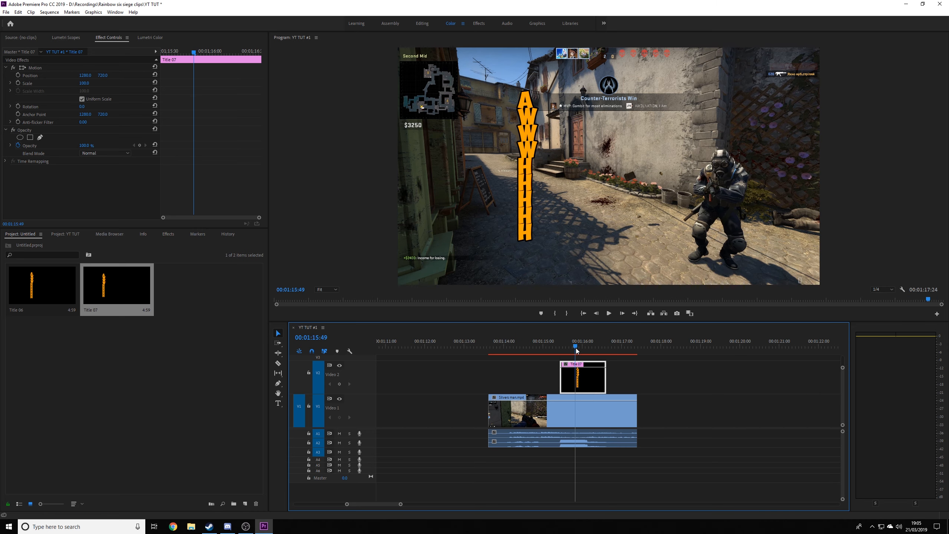
pyautogui.press('Up')
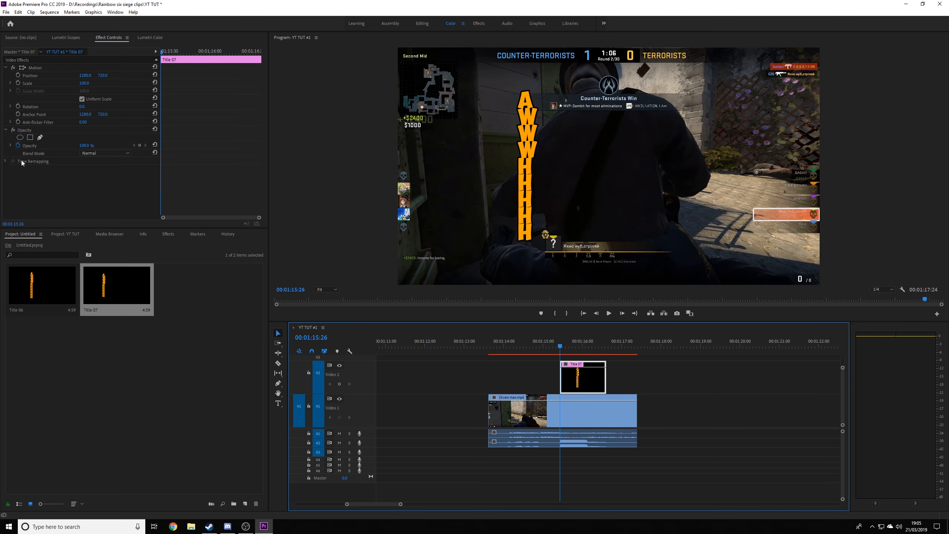
pyautogui.click(18, 75)
# - Set the vertical Position at the first keyframe to about -478 so the text sits just above the frame
pyautogui.click(104, 75)
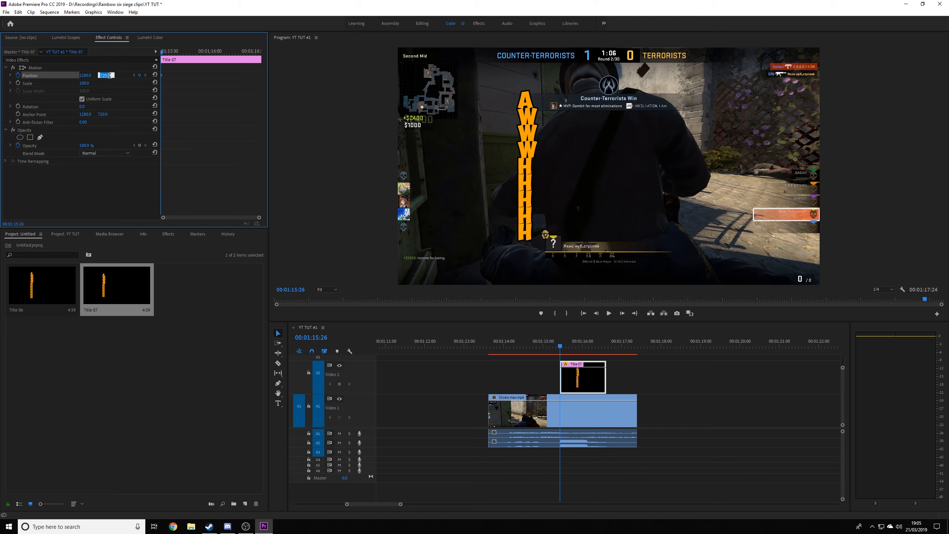
pyautogui.write('687')
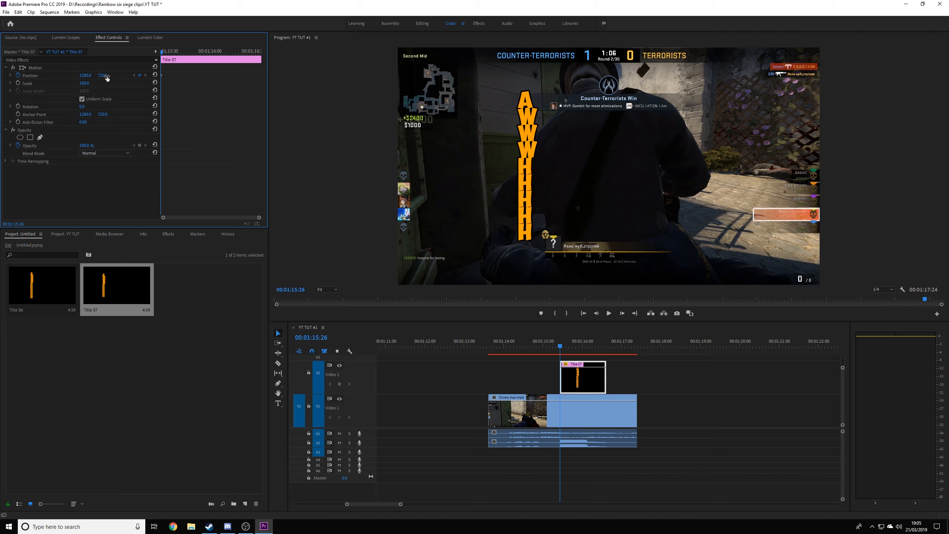
pyautogui.press('Return')
pyautogui.moveTo(102, 75); pyautogui.dragTo(154, 75)
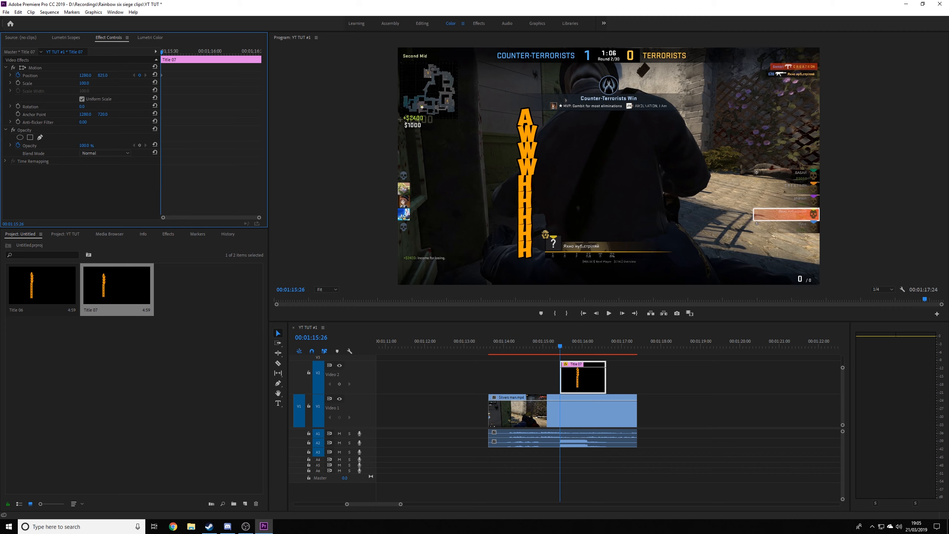
pyautogui.moveTo(154, 75); pyautogui.dragTo(0, 75)
pyautogui.moveTo(103, 75)
pyautogui.mouseDown()
pyautogui.moveTo(90, 75)
pyautogui.moveTo(106, 76)
pyautogui.mouseUp()
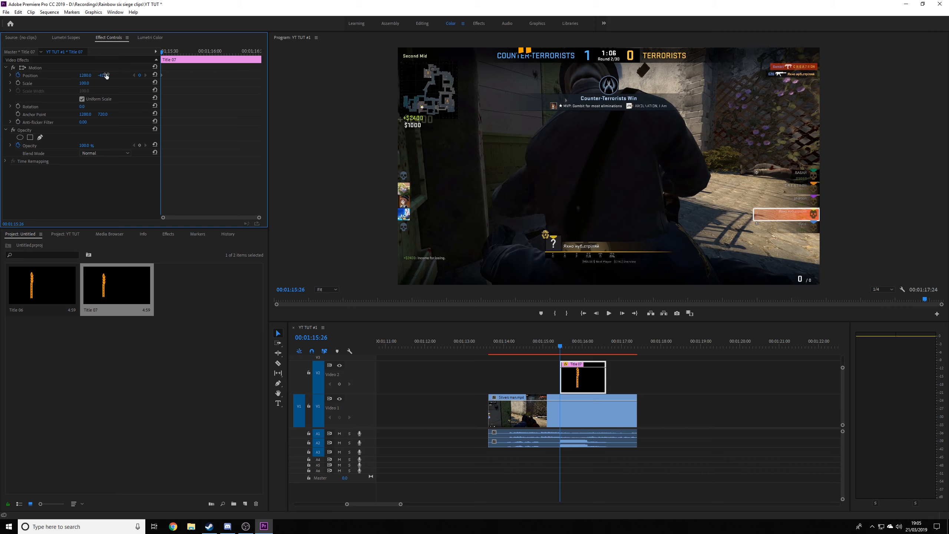
pyautogui.click(106, 76)
pyautogui.press('Down')
pyautogui.press('Down')
pyautogui.press('Down')
pyautogui.press('Down')
pyautogui.press('Down')
pyautogui.press('Down')
pyautogui.press('Down')
pyautogui.press('Down')
pyautogui.press('Down')
pyautogui.press('Down')
pyautogui.press('Down')
pyautogui.press('Down')
pyautogui.press('Down')
pyautogui.press('Down')
pyautogui.press('Down')
pyautogui.press('Down')
pyautogui.press('Down')
pyautogui.press('Down')
pyautogui.press('Down')
pyautogui.press('Down')
pyautogui.press('Return')
# - Add a Position keyframe at the title's last frame, 00:01:16:36, with the vertical value at 1912, below the frame
pyautogui.press('Up')
pyautogui.press('Down')
pyautogui.press('Down')
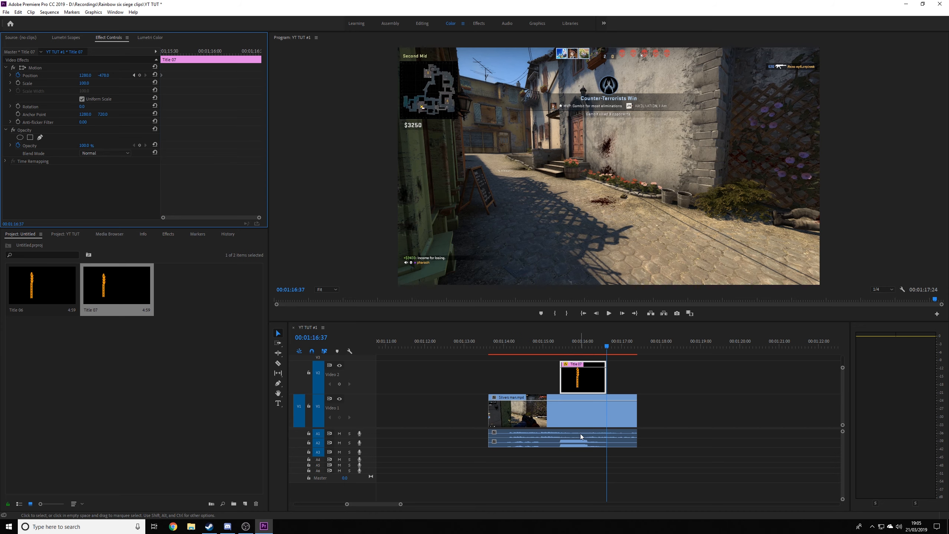
pyautogui.press('Left')
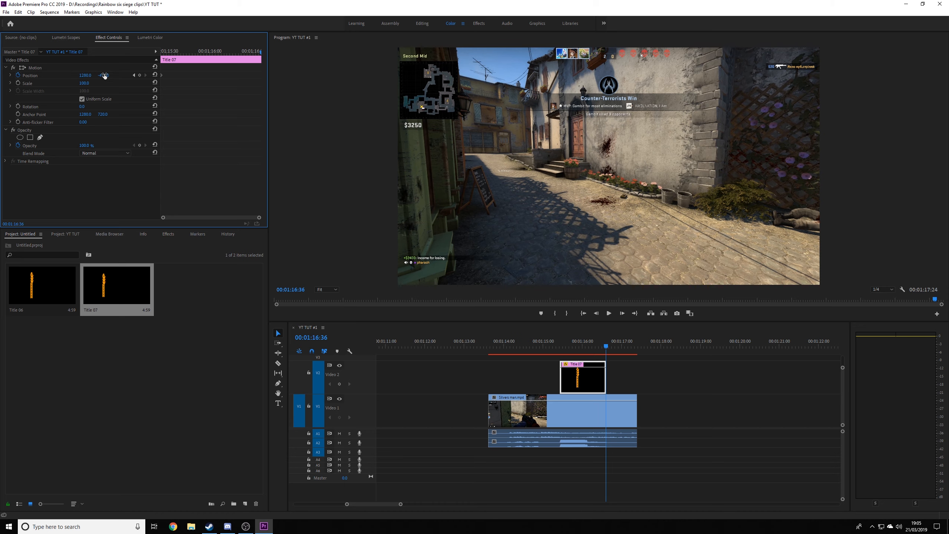
pyautogui.moveTo(103, 75); pyautogui.dragTo(141, 75)
pyautogui.moveTo(255, 76); pyautogui.dragTo(948, 76)
pyautogui.hotkey('shift', 'Up')
pyautogui.click(260, 76)
# - Play the clip from 00:01:14:50 and again from the title's start to check the text falling through the frame
pyautogui.click(539, 345)
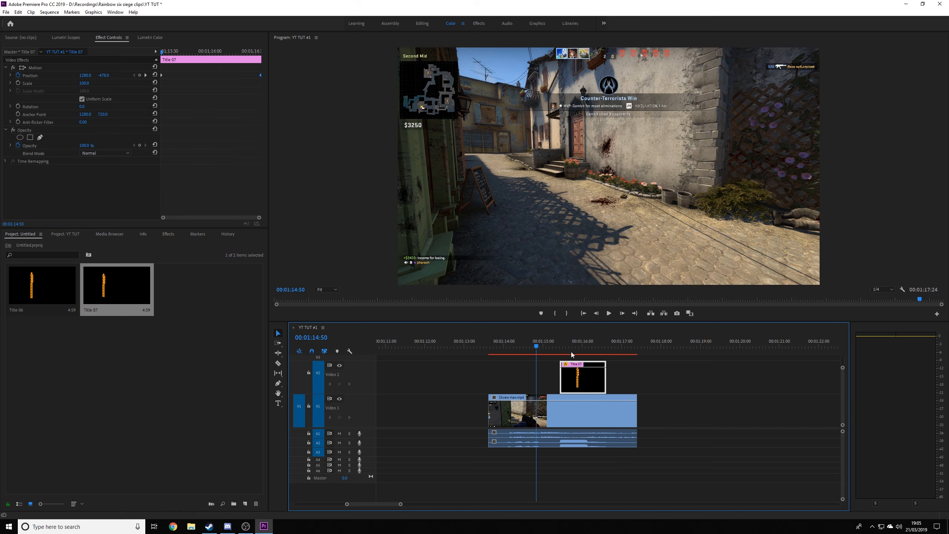
pyautogui.click(608, 314)
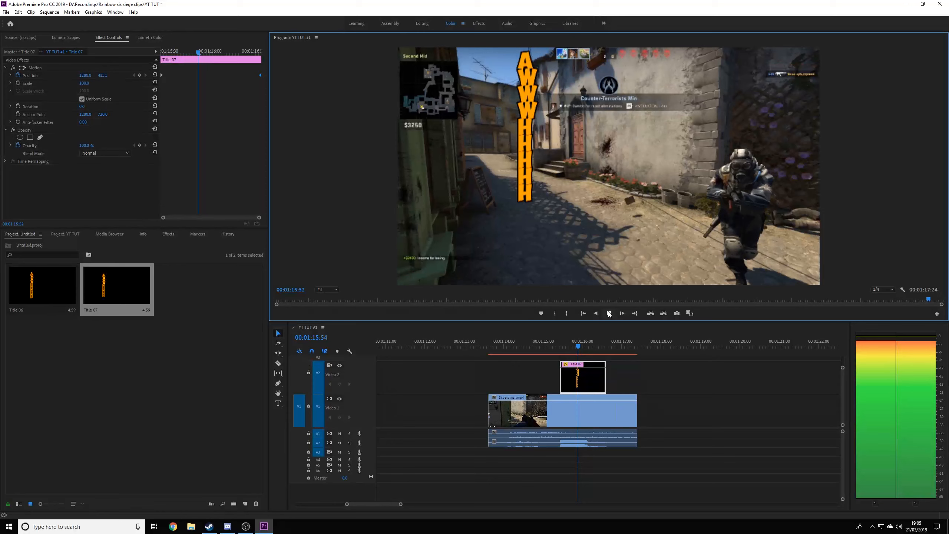
pyautogui.click(608, 314)
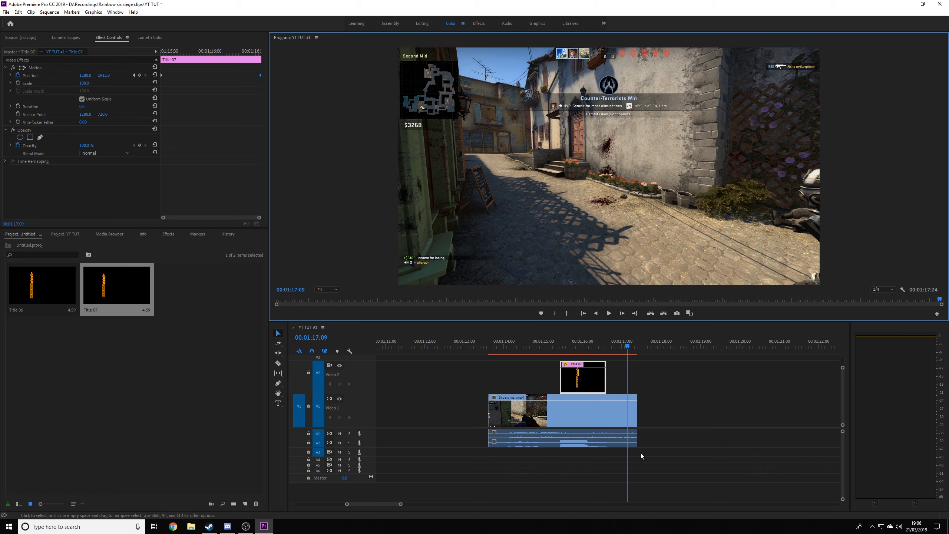
pyautogui.click(561, 346)
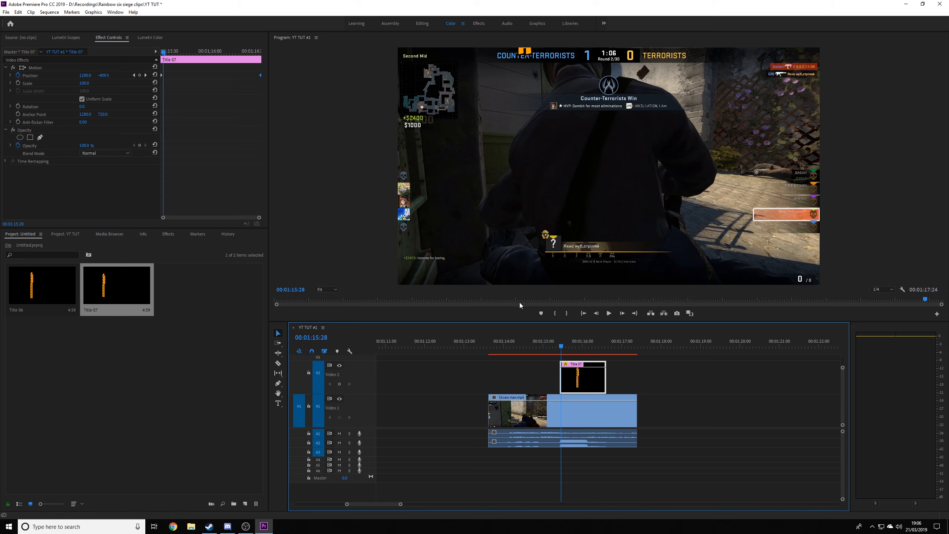
pyautogui.press('space')
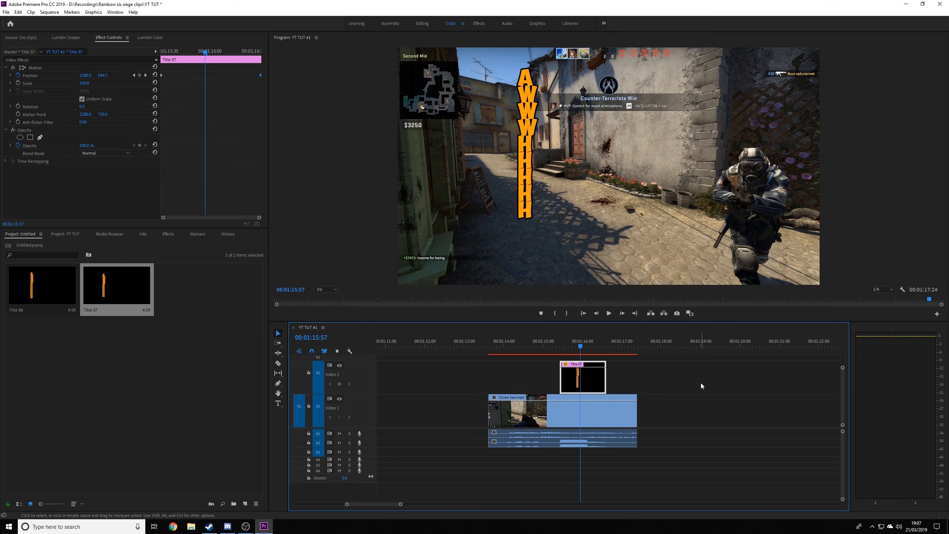